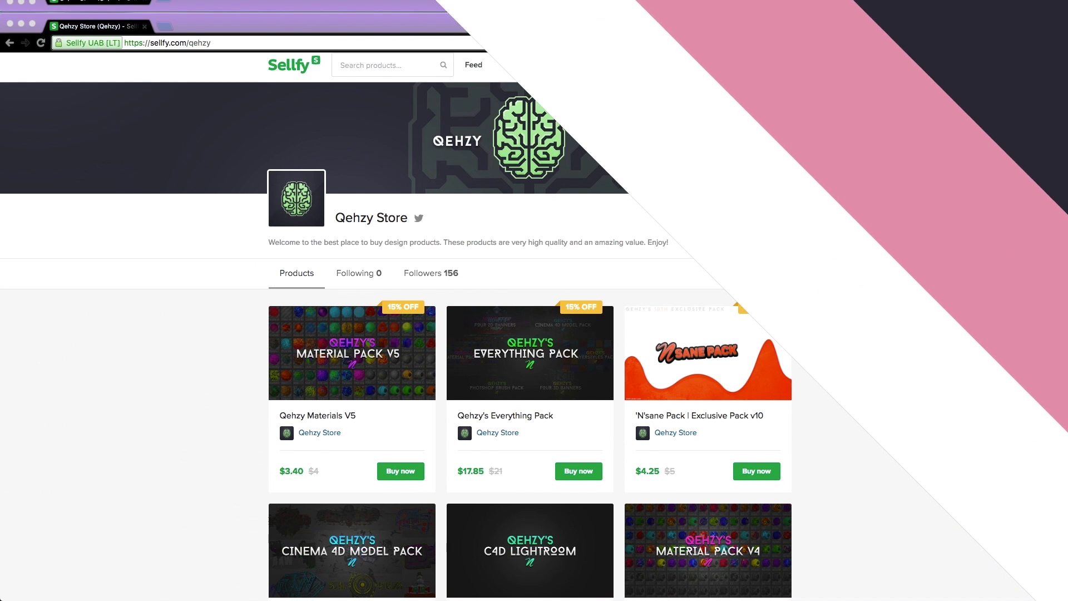
{"action": "scroll", "coordinate": [851, 289], "scroll_direction": "down", "scroll_amount": 3}
{"action": "scroll", "coordinate": [851, 290], "scroll_direction": "down", "scroll_amount": 4}
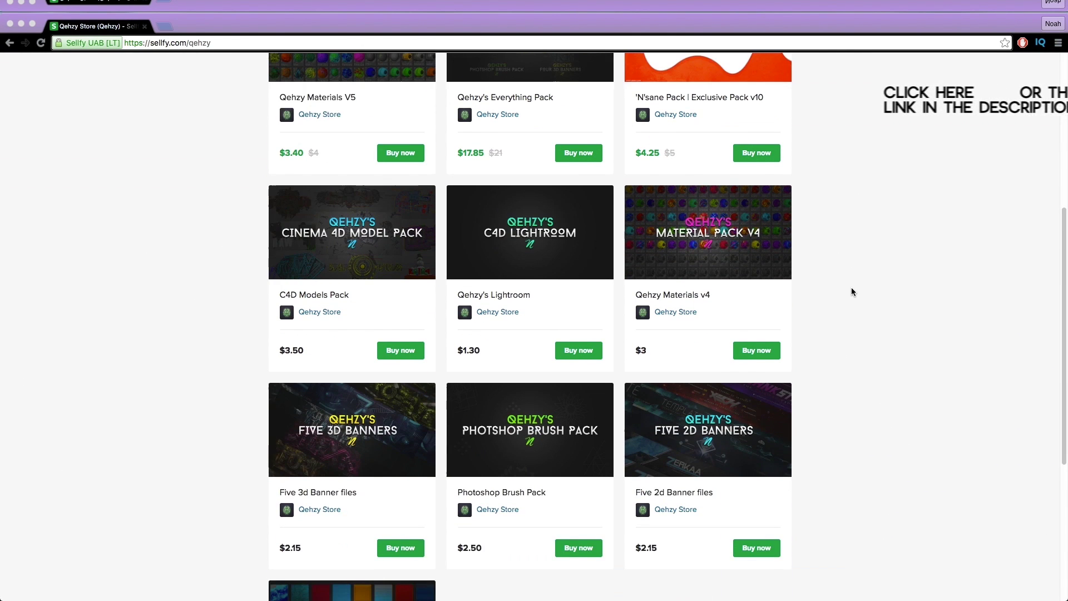
{"action": "scroll", "coordinate": [851, 289], "scroll_direction": "up", "scroll_amount": 1}
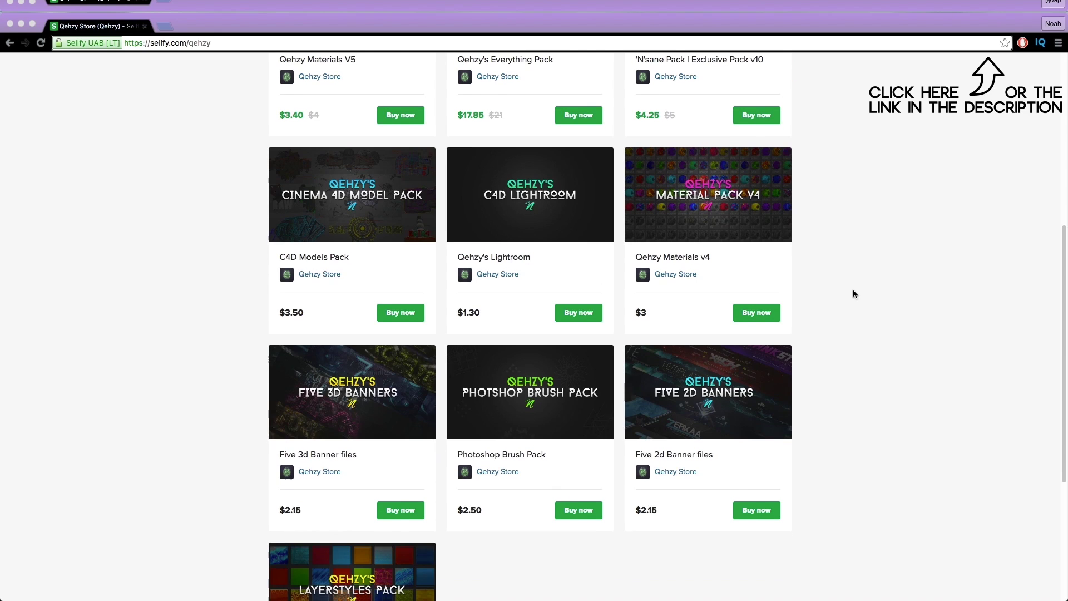
{"action": "scroll", "coordinate": [851, 292], "scroll_direction": "up", "scroll_amount": 6}
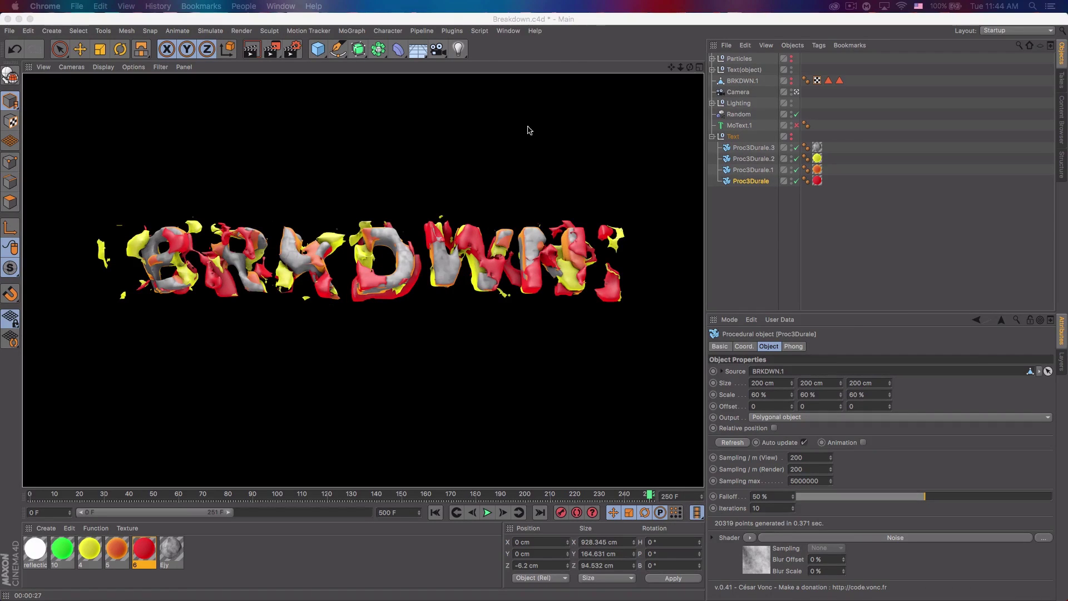
Step: Switch to the Breakdown.c4d scene in Cinema 4D, activate the Move tool and clear the object selection
{"action": "left_click", "coordinate": [593, 24]}
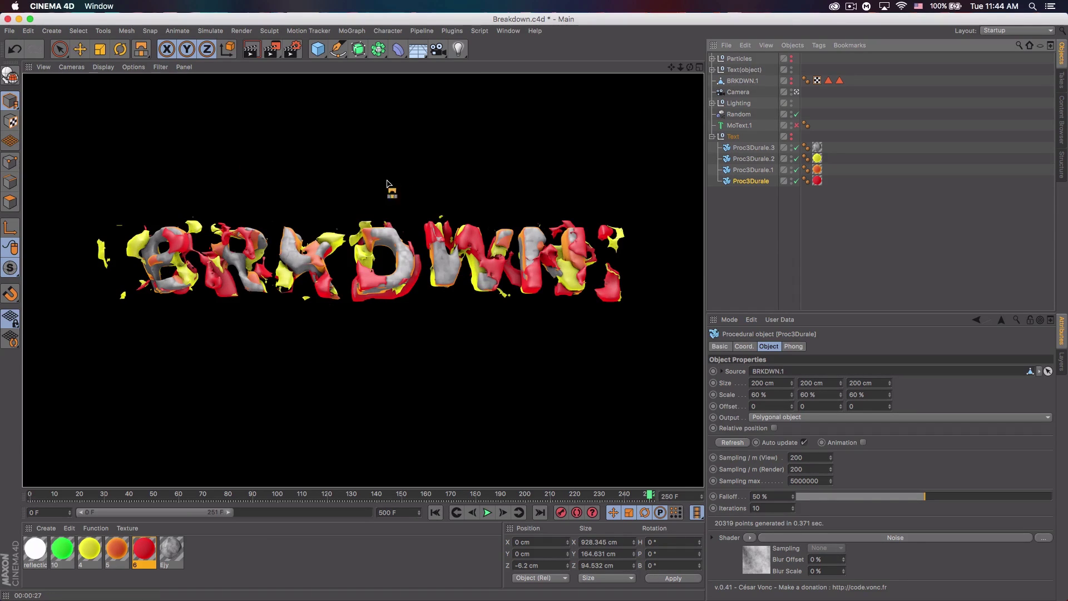
{"action": "key", "text": "e"}
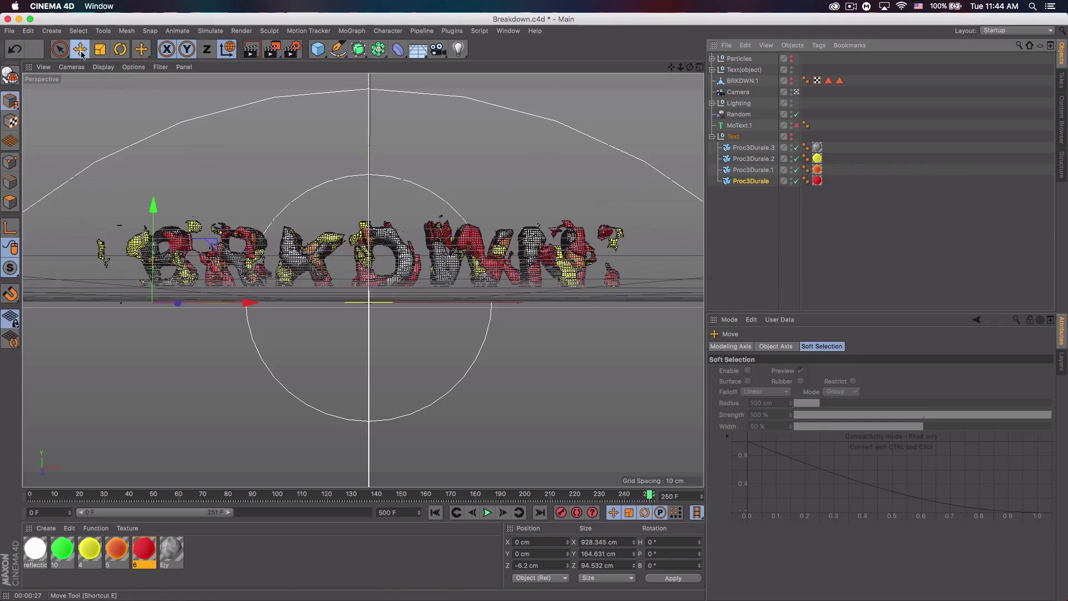
{"action": "left_click", "coordinate": [754, 266]}
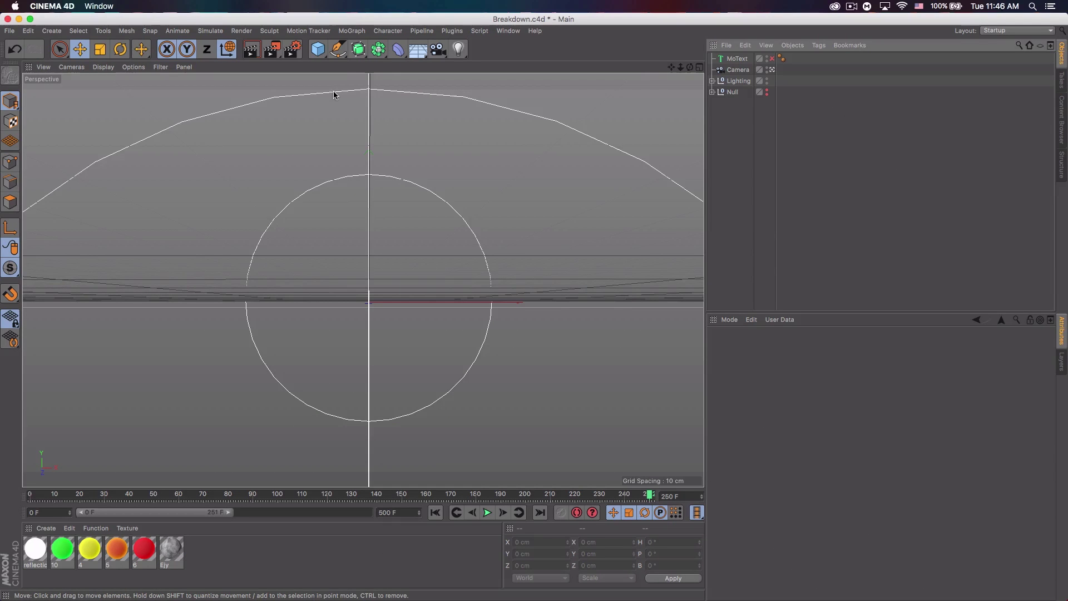
Step: Add a MoText object that reads BRKDWN, with its alignment set to Middle
{"action": "left_click", "coordinate": [345, 33]}
{"action": "left_click", "coordinate": [391, 166]}
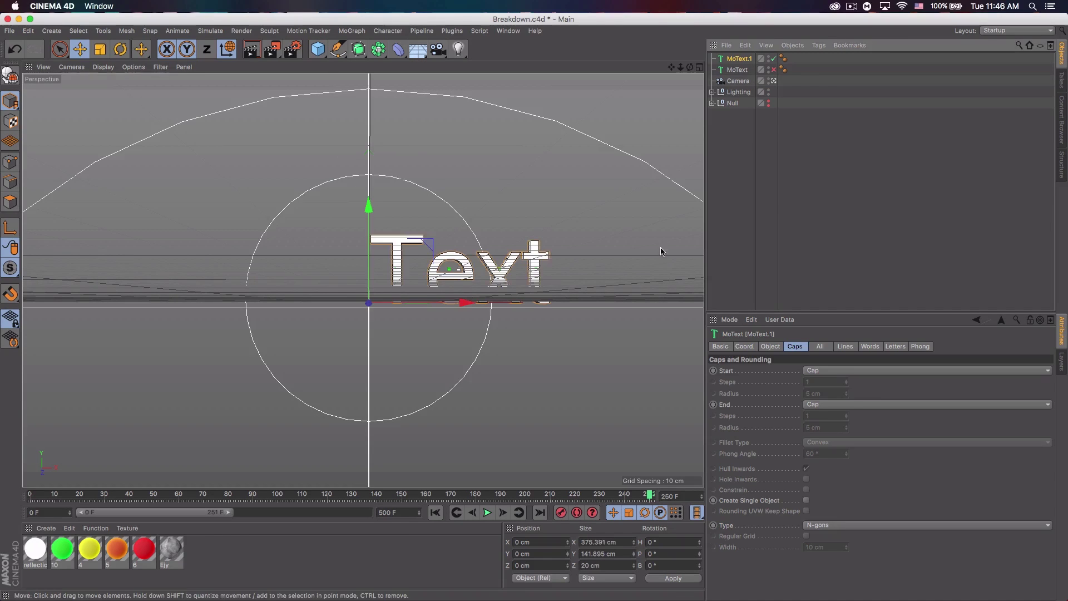
{"action": "left_click", "coordinate": [771, 347]}
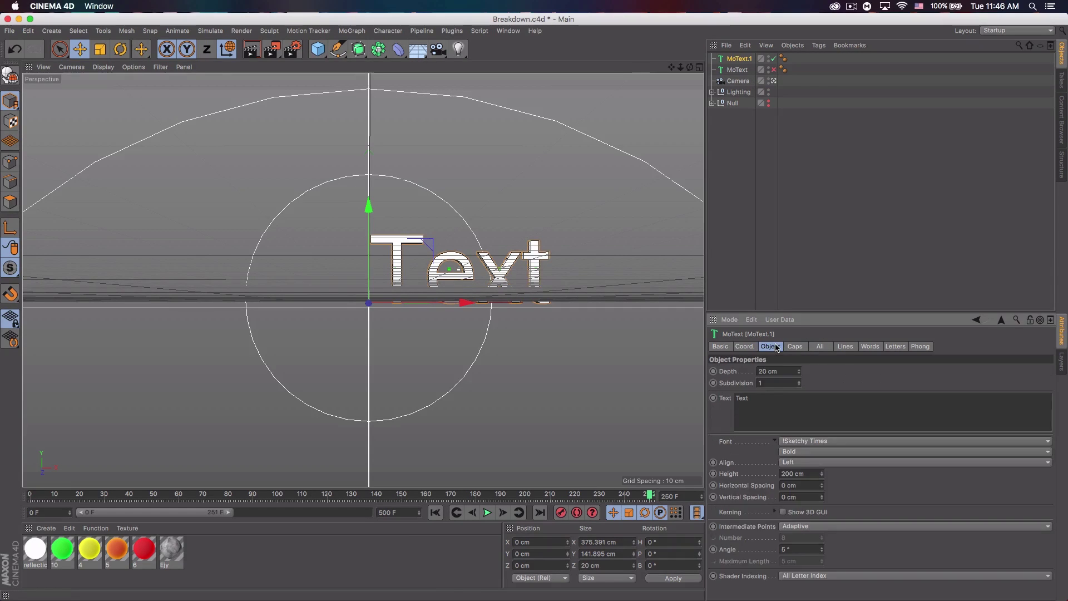
{"action": "left_click", "coordinate": [804, 463]}
{"action": "left_click", "coordinate": [802, 473]}
{"action": "double_click", "coordinate": [766, 408]}
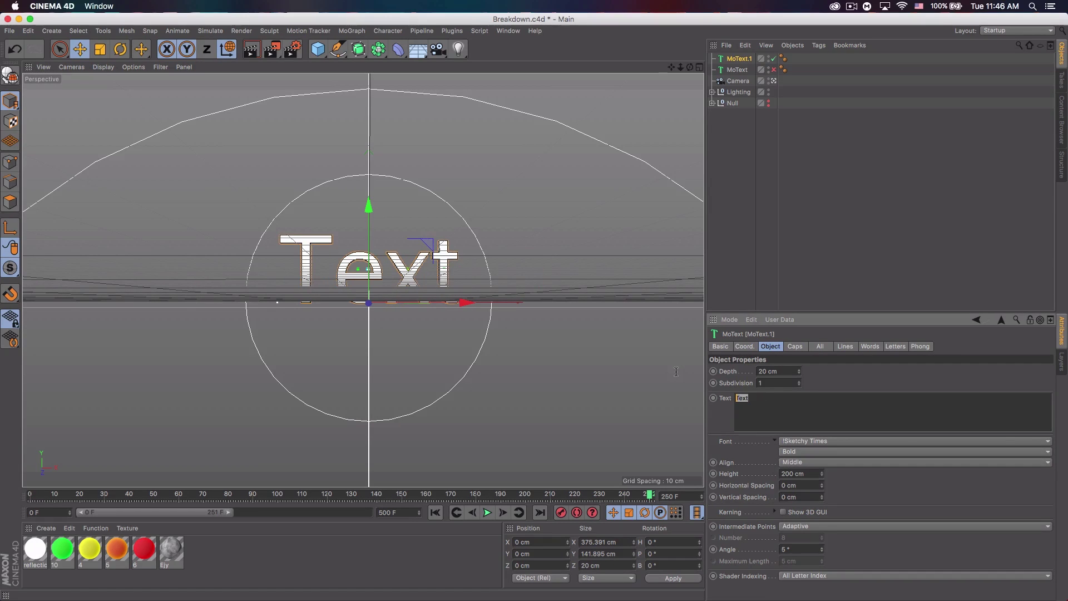
{"action": "type", "text": "BRKDWN"}
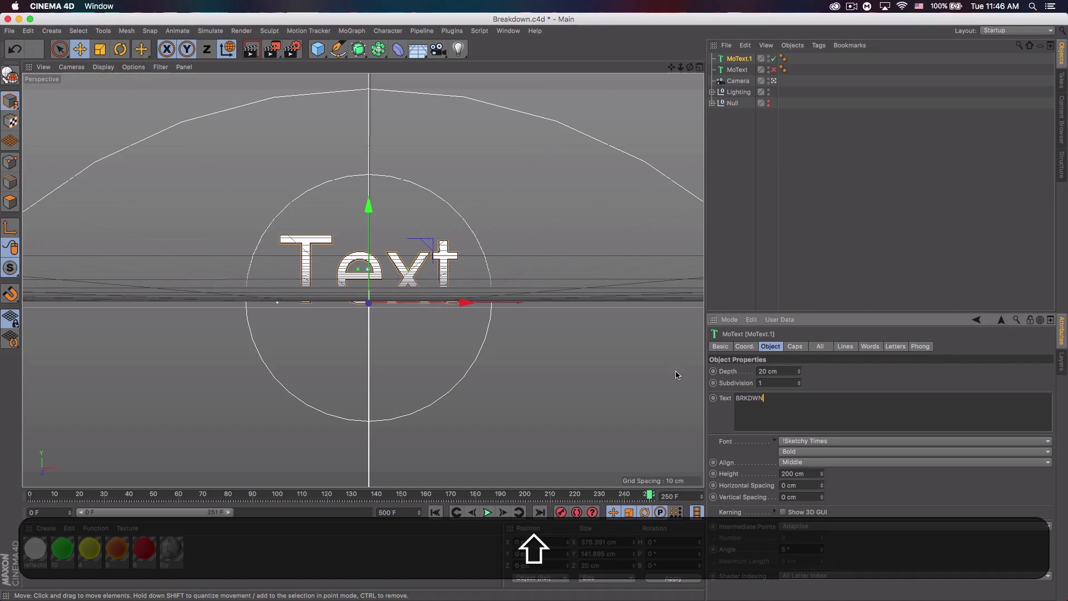
Step: Set the extrusion depth of the new BRKDWN text object to 60 cm
{"action": "left_click", "coordinate": [774, 371]}
{"action": "key", "text": "0"}
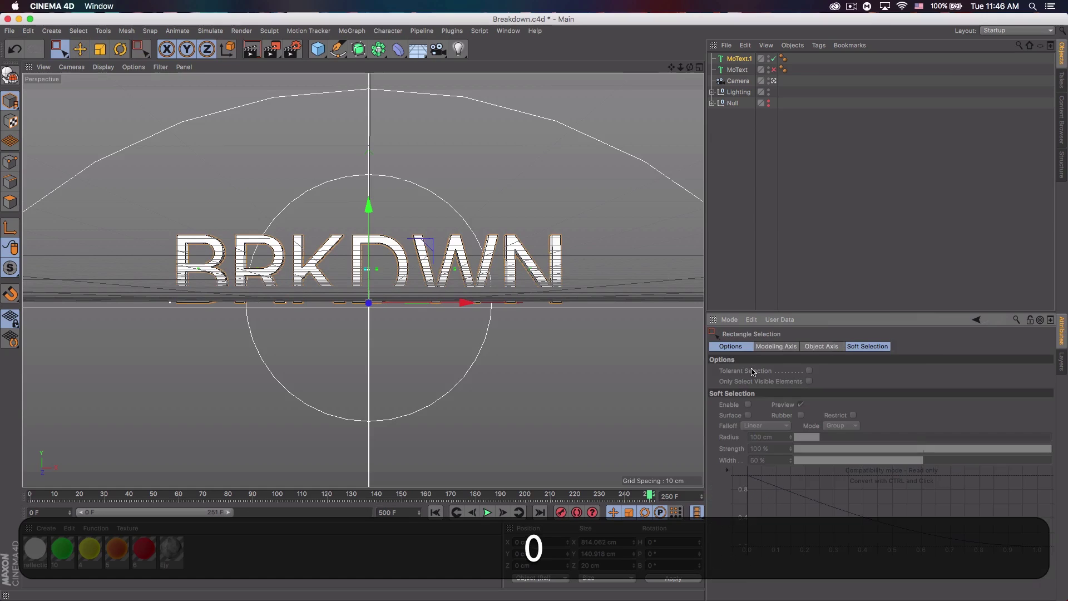
{"action": "left_click", "coordinate": [738, 59]}
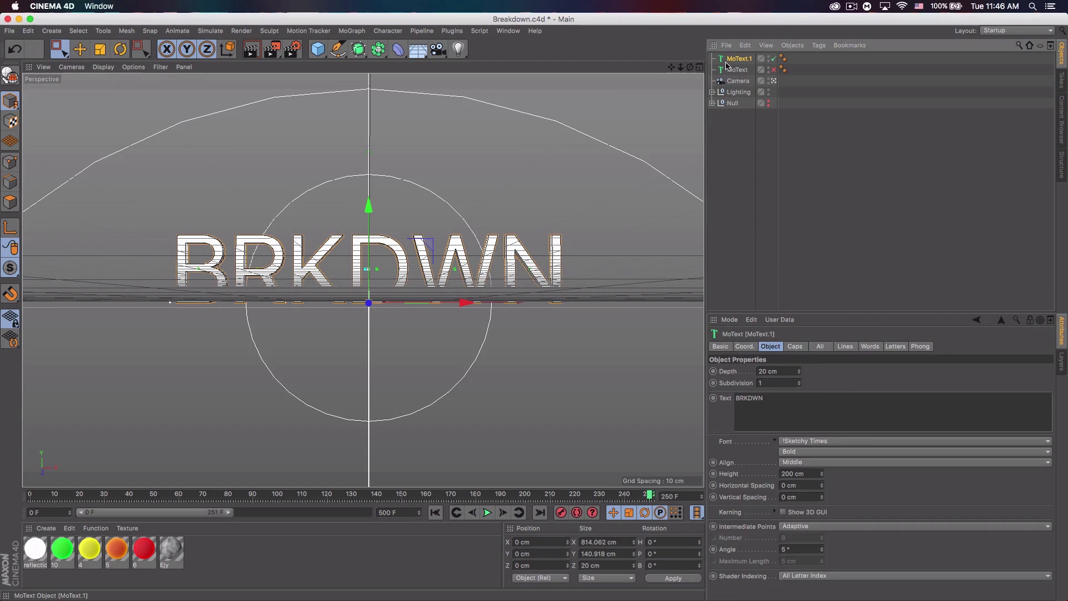
{"action": "left_click", "coordinate": [773, 371]}
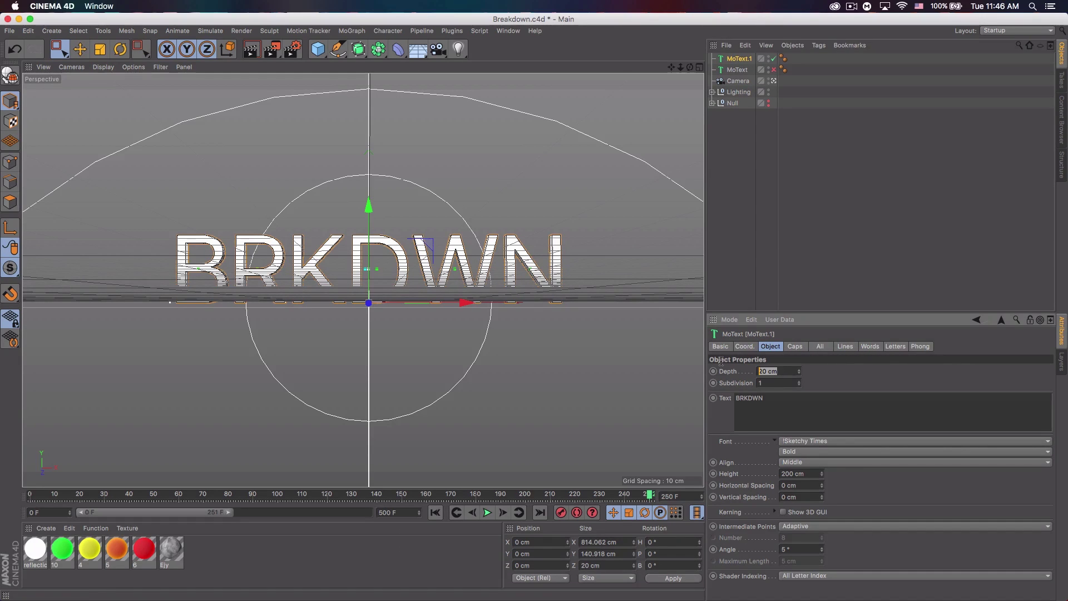
{"action": "type", "text": "60"}
{"action": "key", "text": "Return"}
Step: Change the font of the BRKDWN text to Arial
{"action": "left_click", "coordinate": [797, 348]}
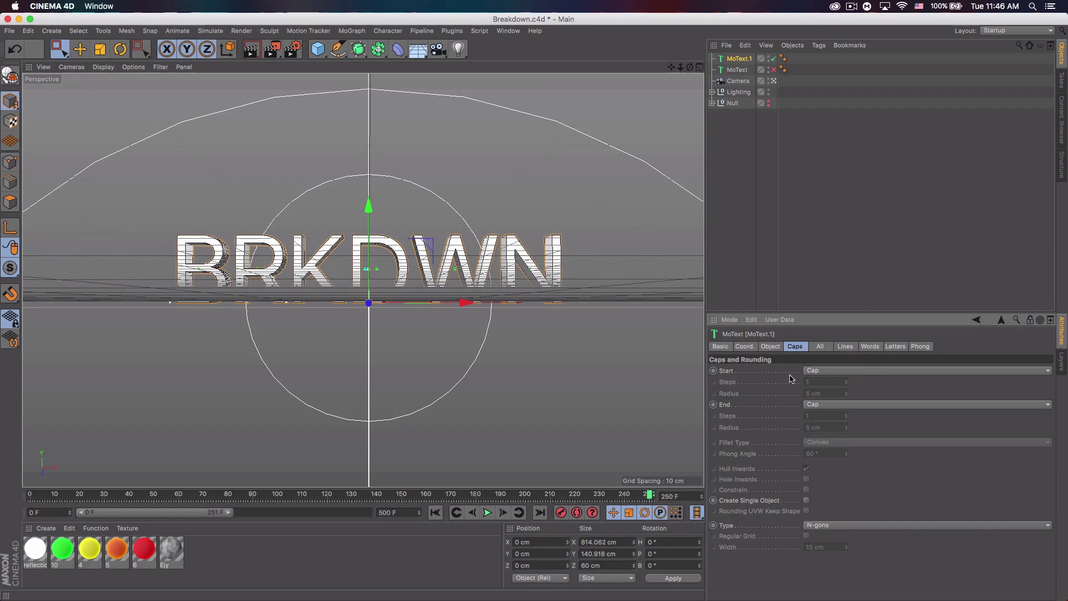
{"action": "left_click", "coordinate": [776, 346]}
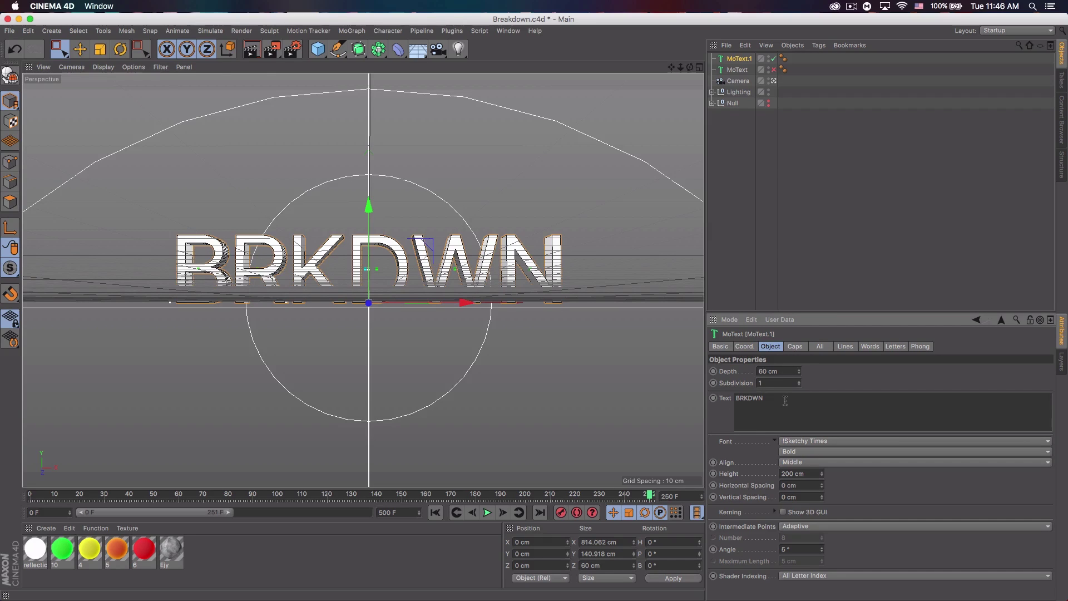
{"action": "left_click", "coordinate": [813, 442]}
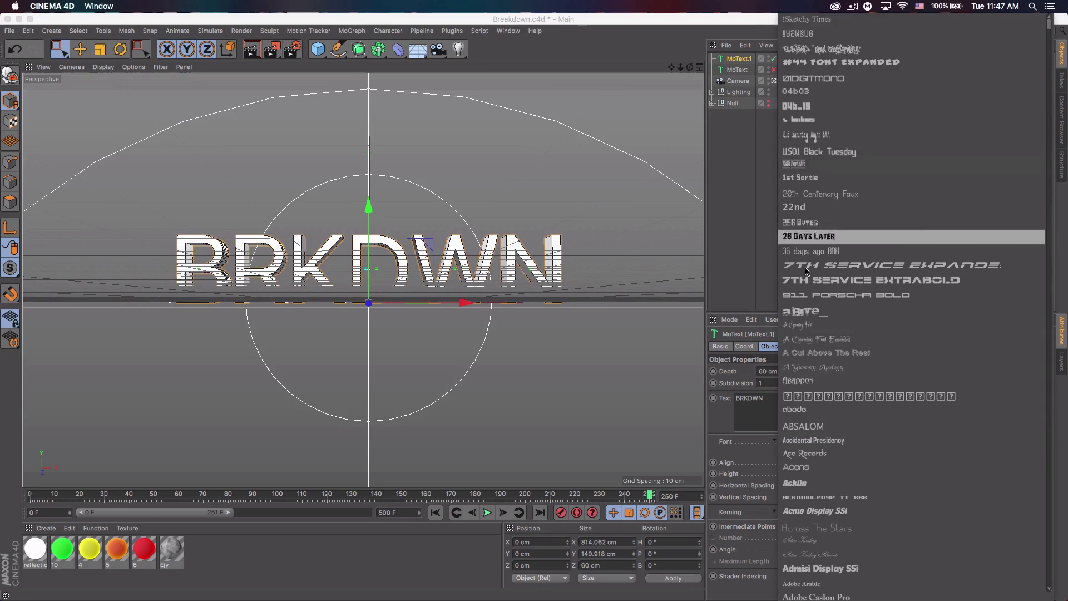
{"action": "scroll", "coordinate": [818, 315], "scroll_direction": "down", "scroll_amount": 10}
{"action": "scroll", "coordinate": [834, 312], "scroll_direction": "down", "scroll_amount": 7}
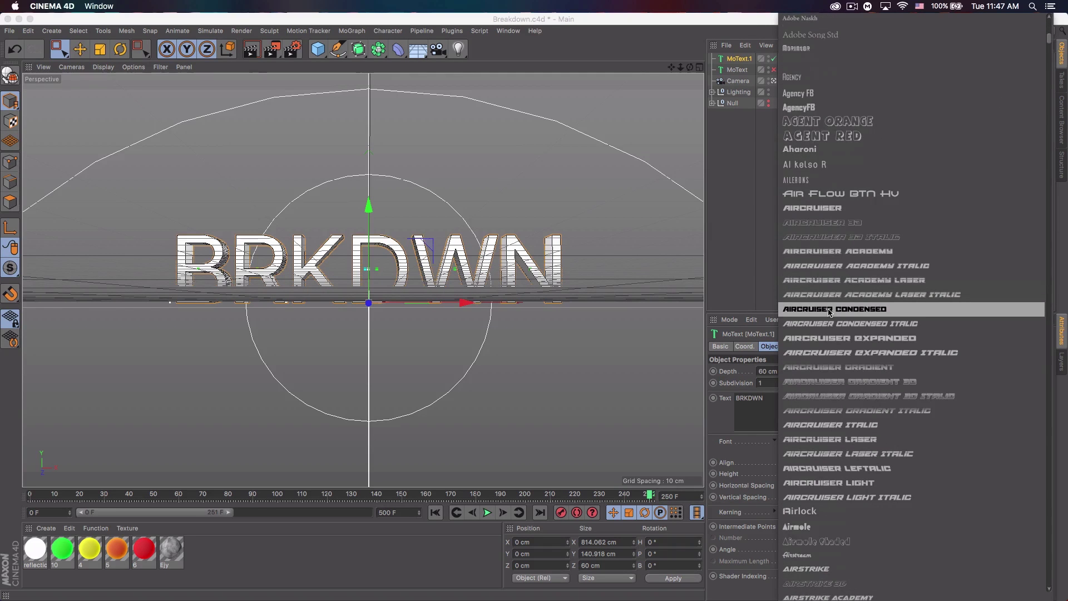
{"action": "scroll", "coordinate": [829, 313], "scroll_direction": "down", "scroll_amount": 20}
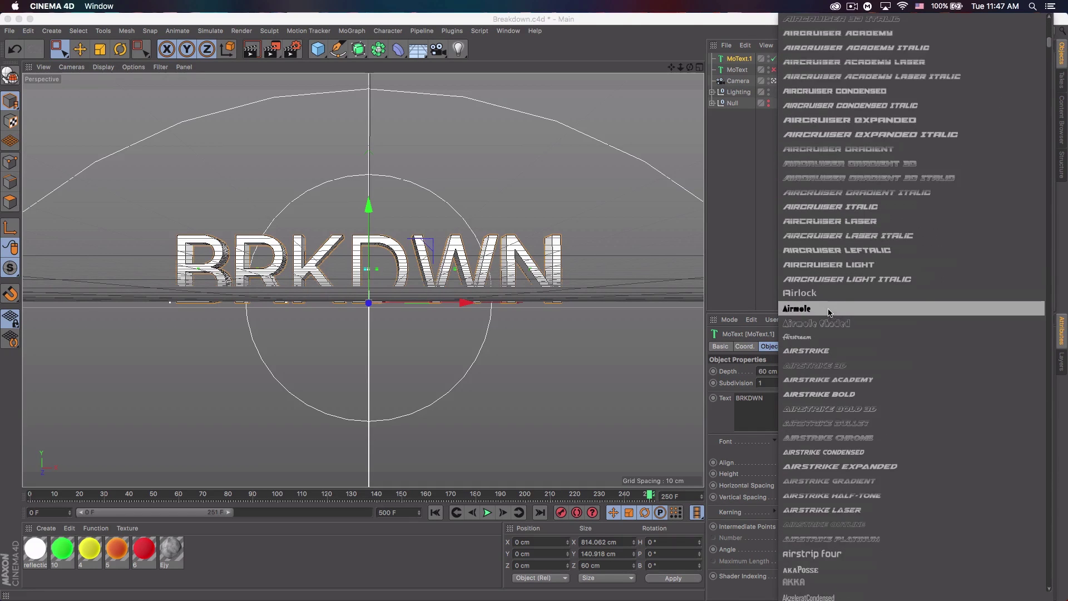
{"action": "scroll", "coordinate": [829, 311], "scroll_direction": "down", "scroll_amount": 20}
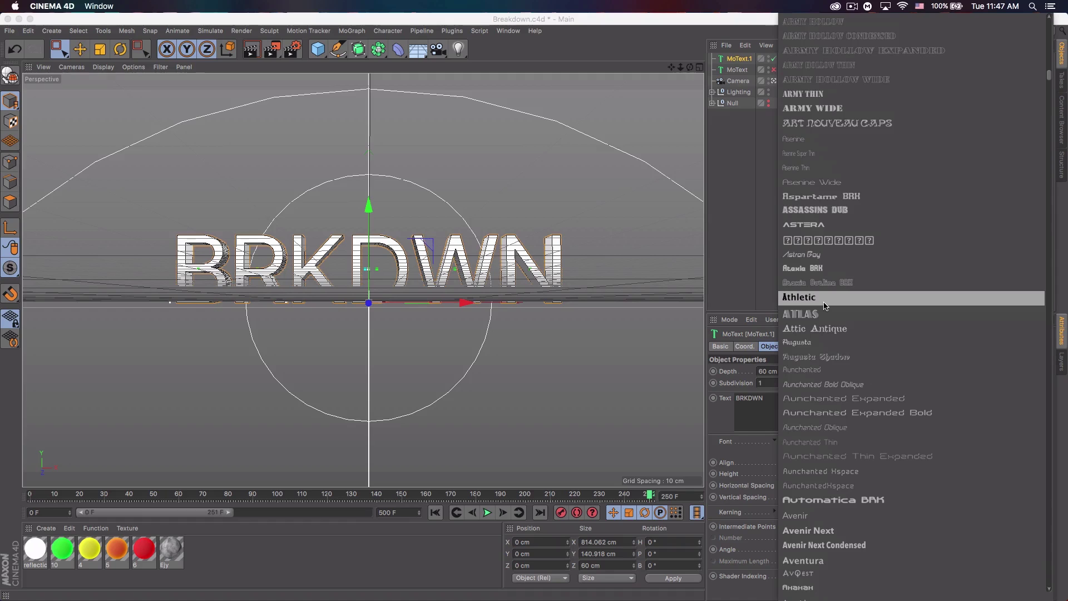
{"action": "scroll", "coordinate": [823, 306], "scroll_direction": "up", "scroll_amount": 5}
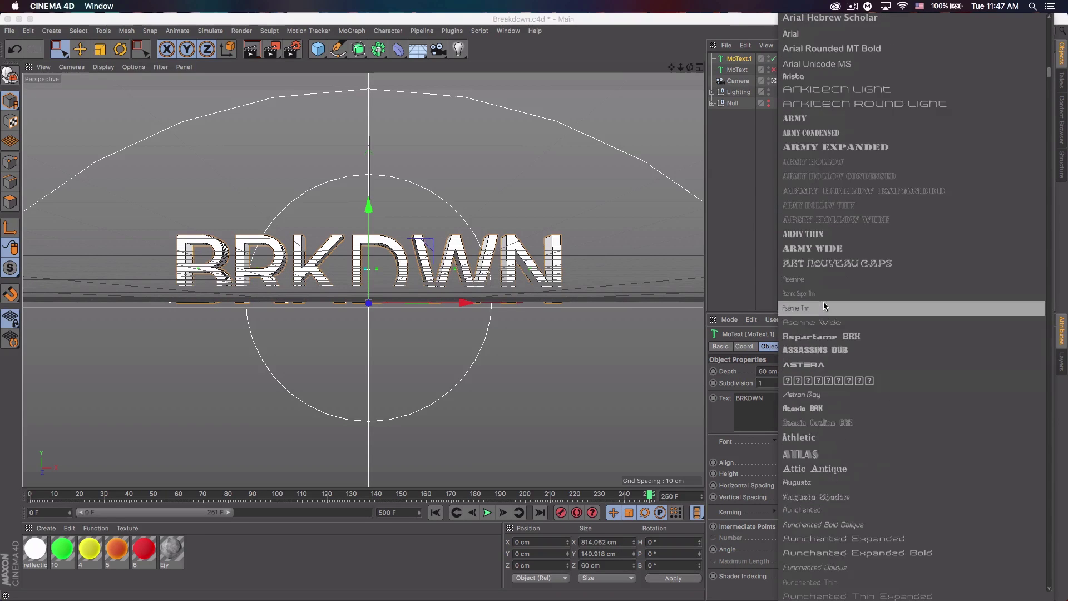
{"action": "left_click", "coordinate": [793, 34]}
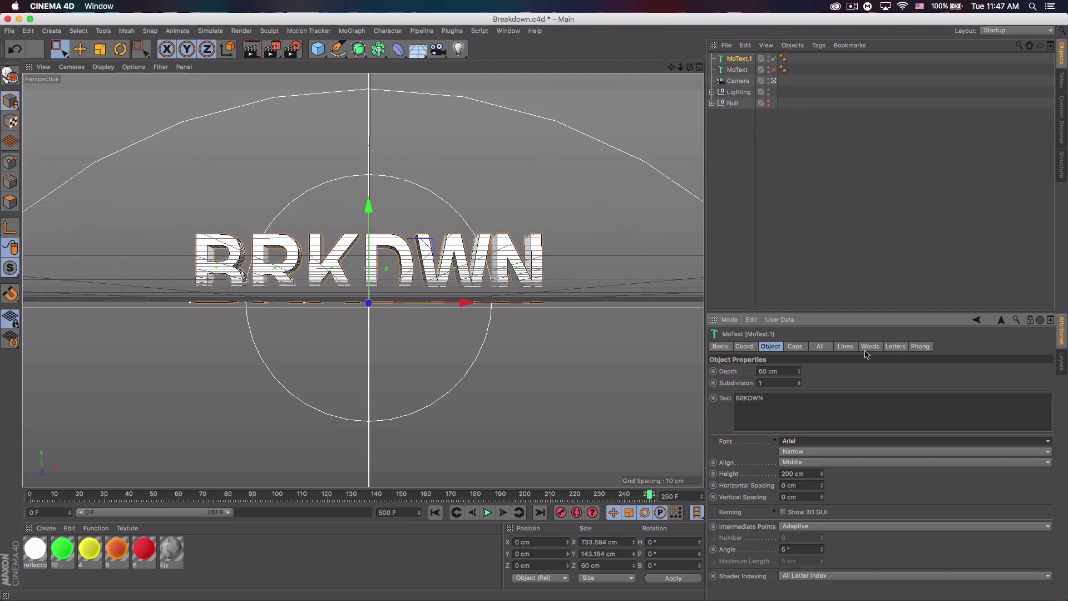
Step: Try to give the BRKDWN text a different Arial style than Narrow by checking the styles and another Arial entry
{"action": "left_click", "coordinate": [809, 452]}
{"action": "left_click", "coordinate": [809, 460]}
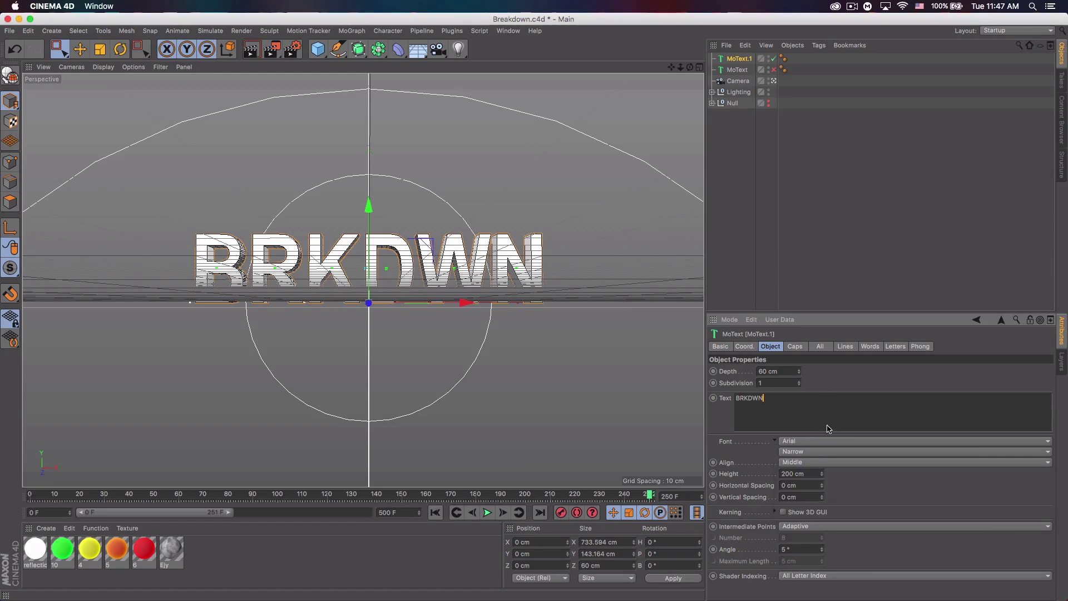
{"action": "left_click", "coordinate": [808, 453]}
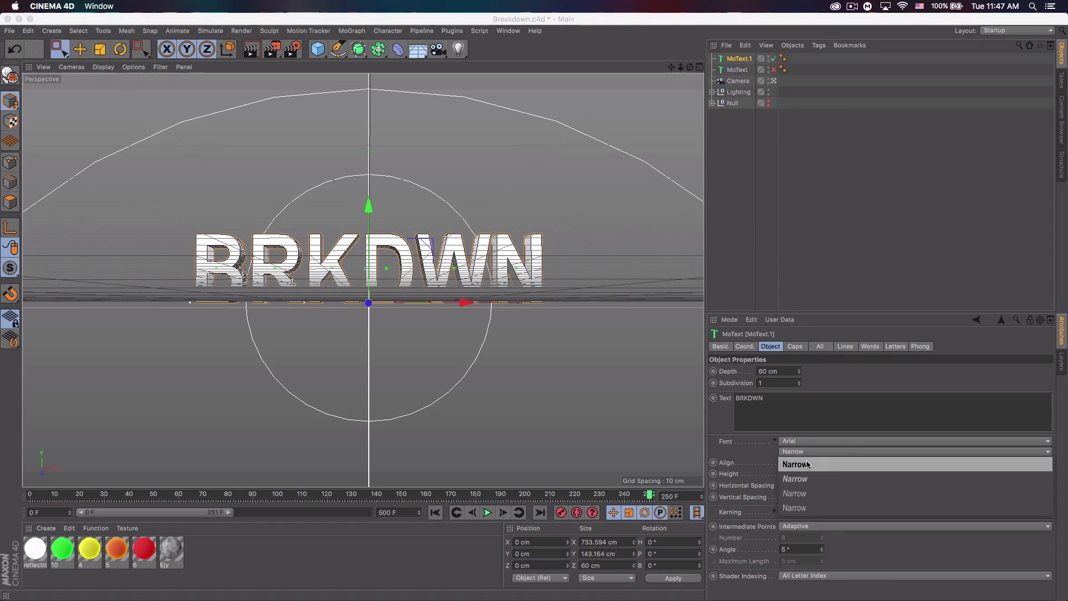
{"action": "left_click", "coordinate": [808, 460]}
{"action": "left_click", "coordinate": [800, 441]}
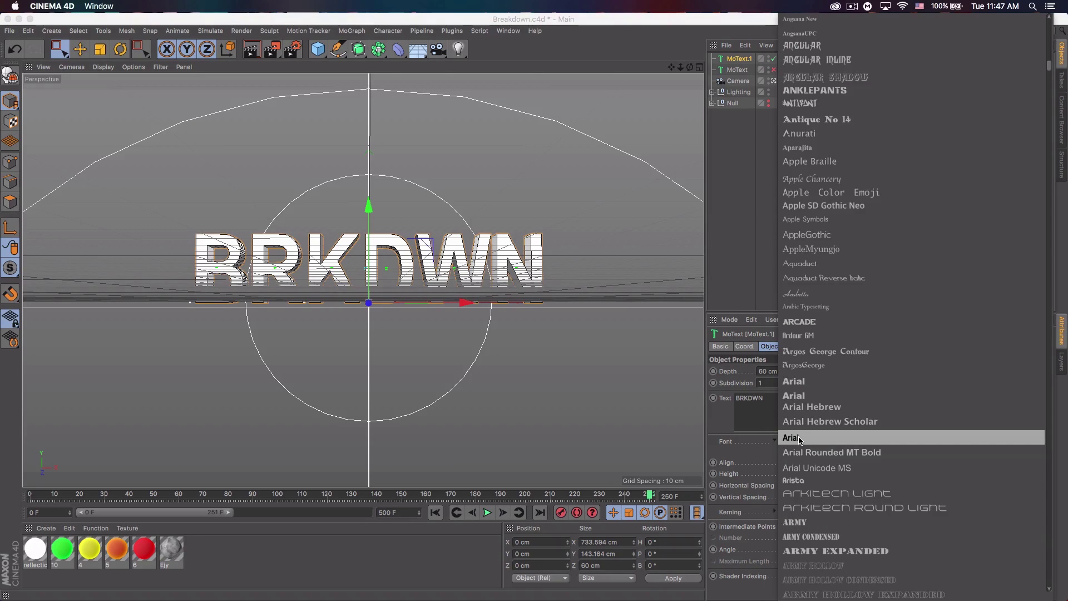
{"action": "left_click", "coordinate": [798, 395]}
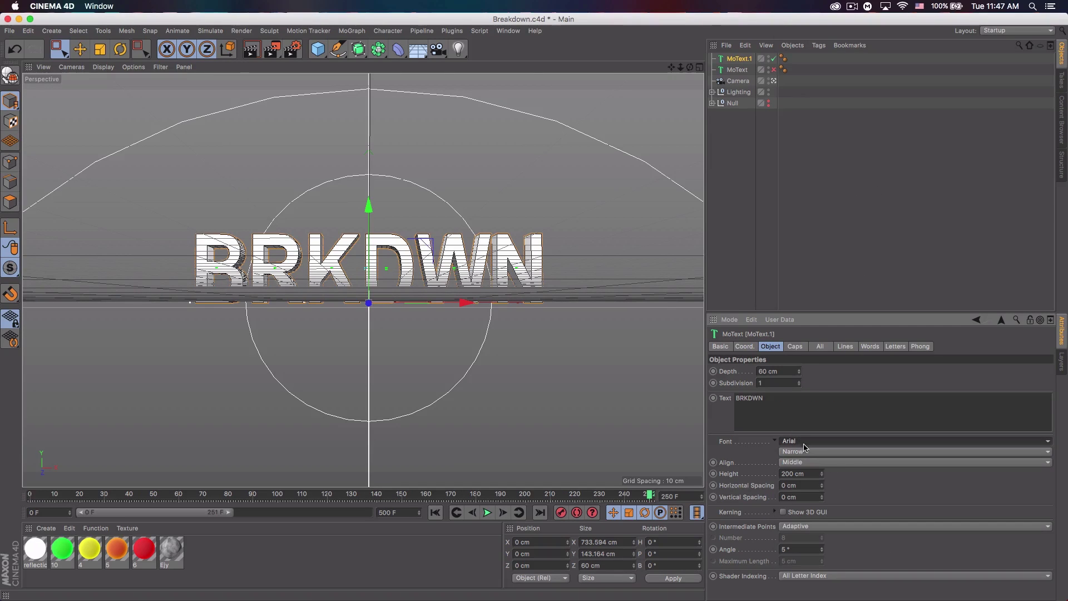
{"action": "left_click", "coordinate": [800, 461]}
{"action": "left_click", "coordinate": [800, 461]}
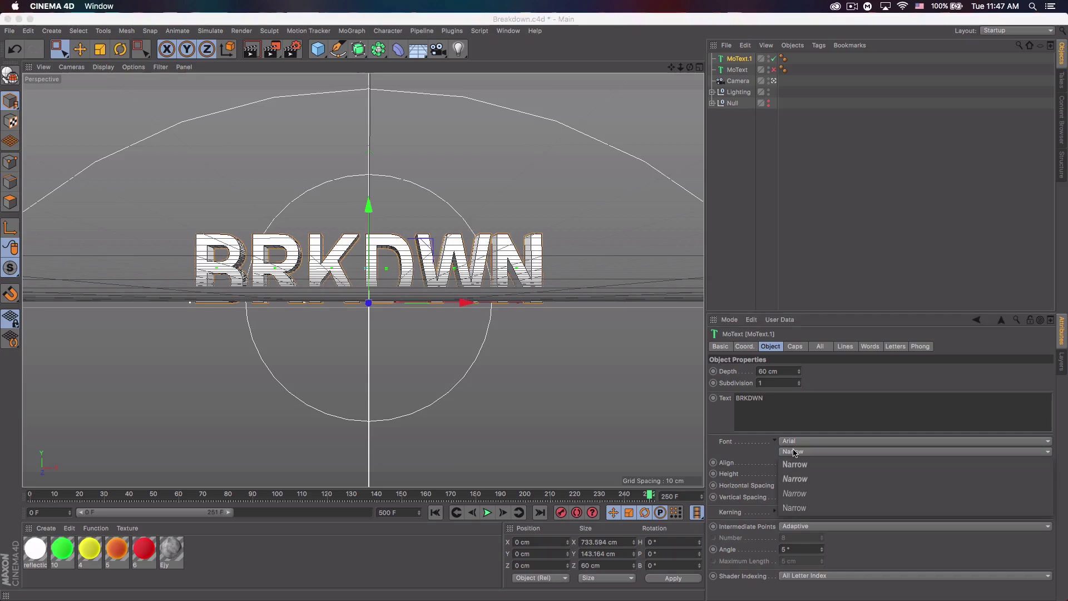
Step: Assign the heavier Arial family to the BRKDWN text and set its style to Bold
{"action": "left_click", "coordinate": [797, 441]}
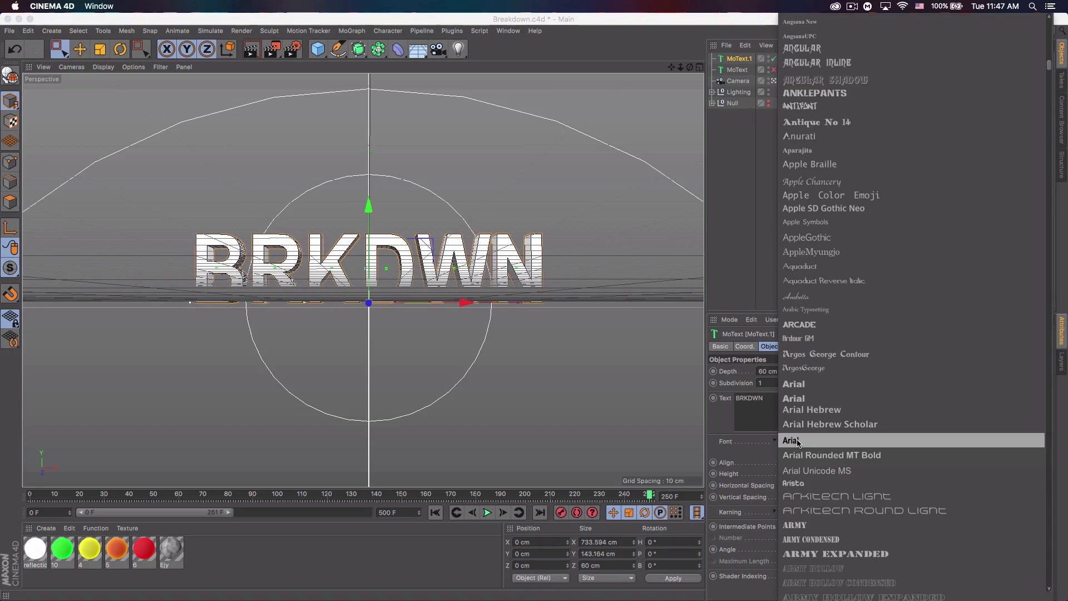
{"action": "left_click", "coordinate": [799, 397]}
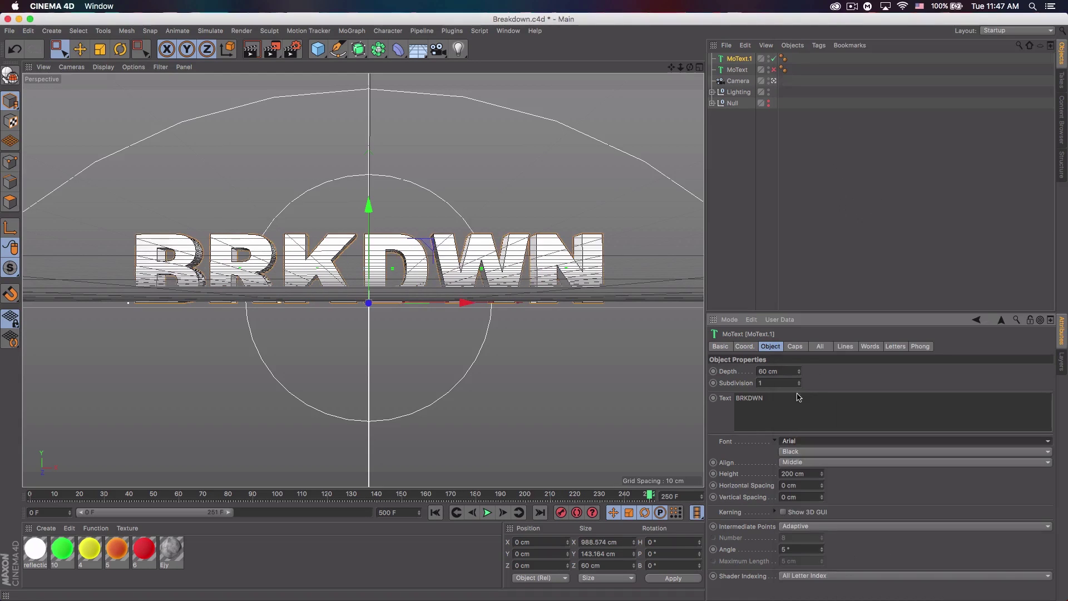
{"action": "left_click", "coordinate": [791, 452]}
{"action": "left_click", "coordinate": [801, 452]}
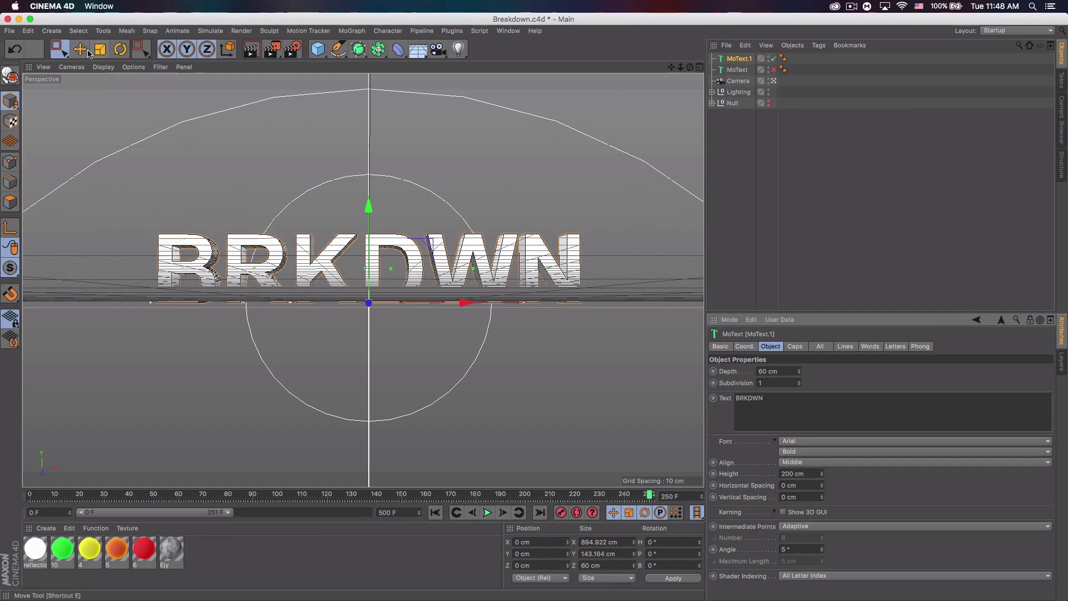
Step: Add a MoGraph Random effector to the BRKDWN text object
{"action": "key", "text": "e"}
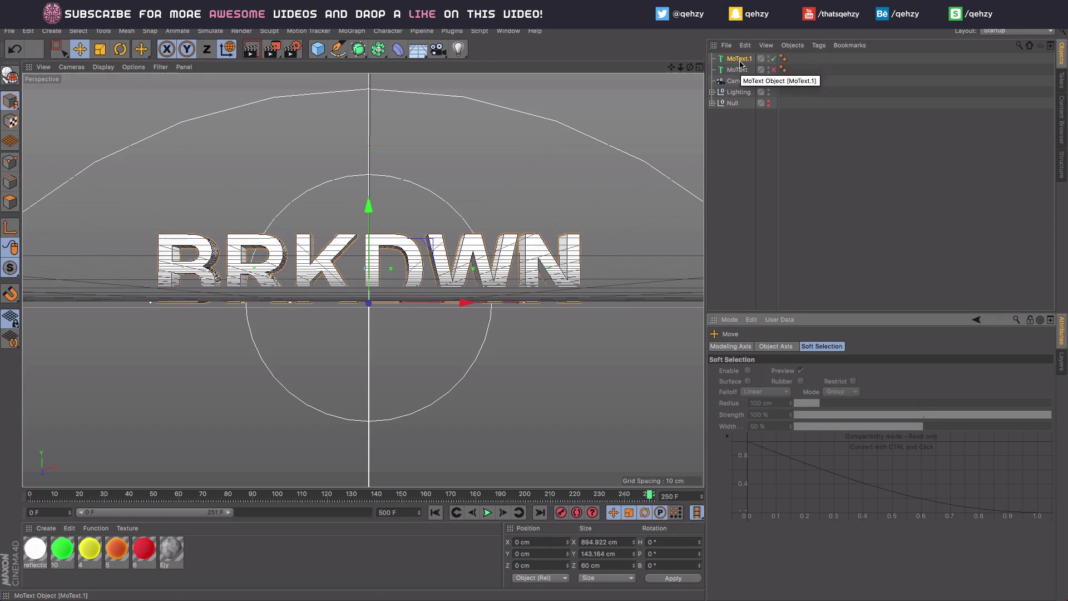
{"action": "left_click", "coordinate": [352, 31]}
{"action": "mouse_move", "coordinate": [367, 48]}
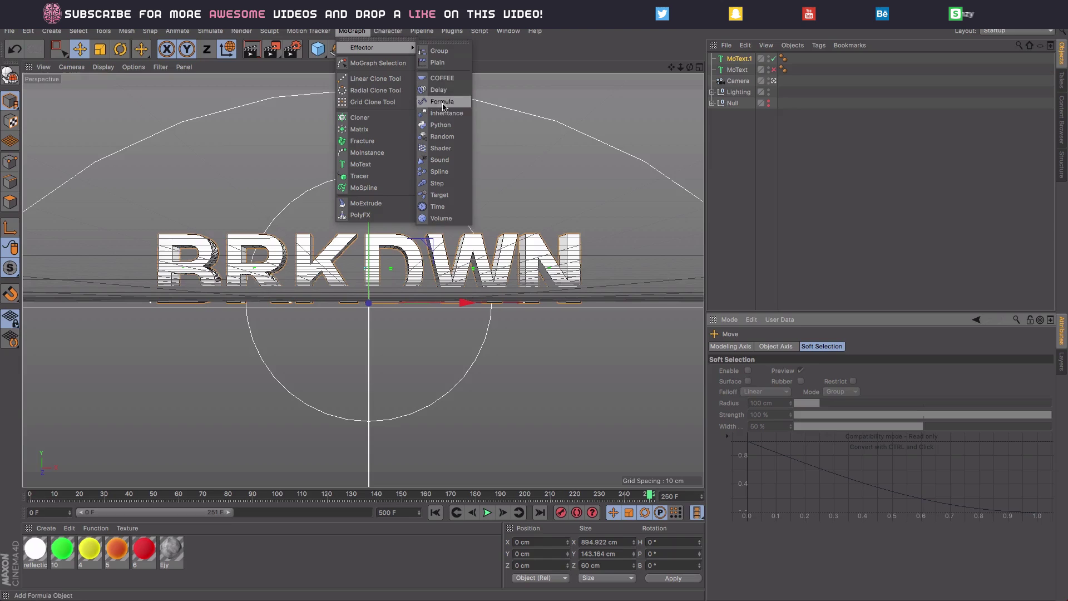
{"action": "left_click", "coordinate": [442, 136]}
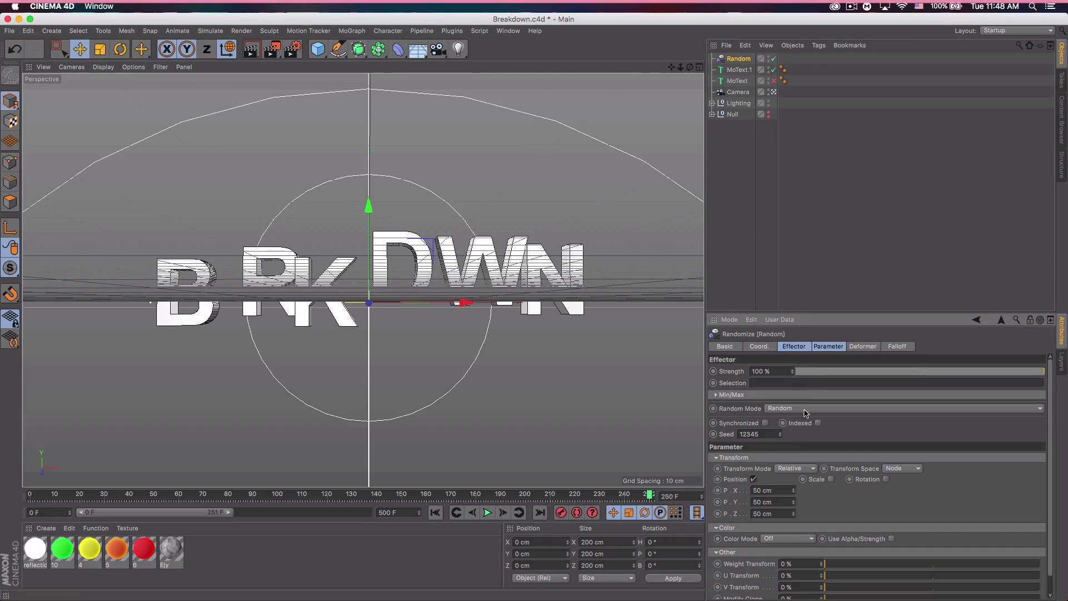
Step: Set the Random effector's position variation to 5 cm on X, Y and Z, and enable its rotation
{"action": "left_click", "coordinate": [774, 491]}
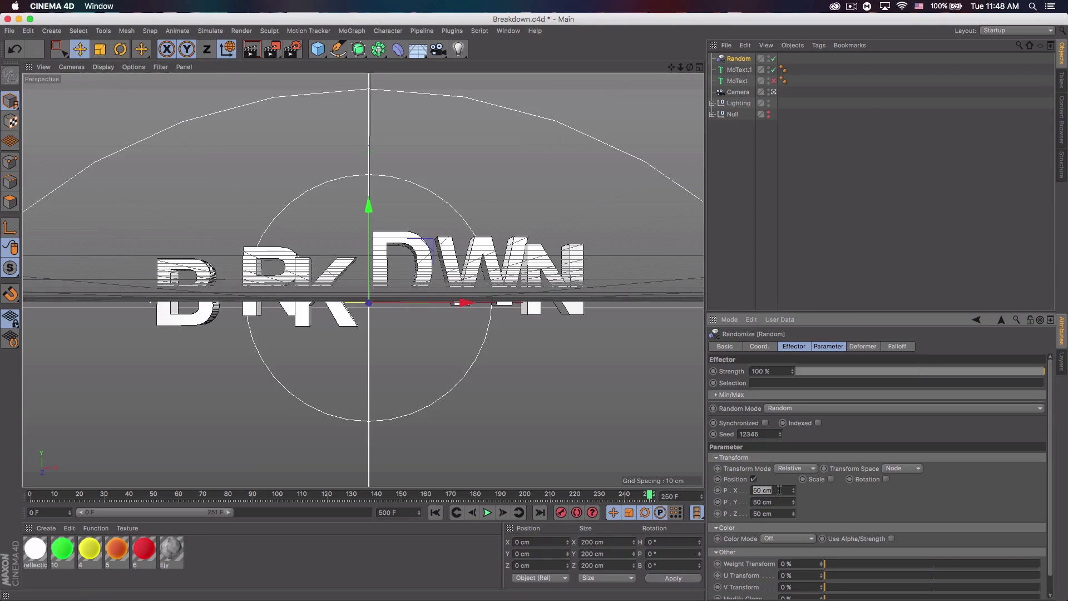
{"action": "type", "text": "5"}
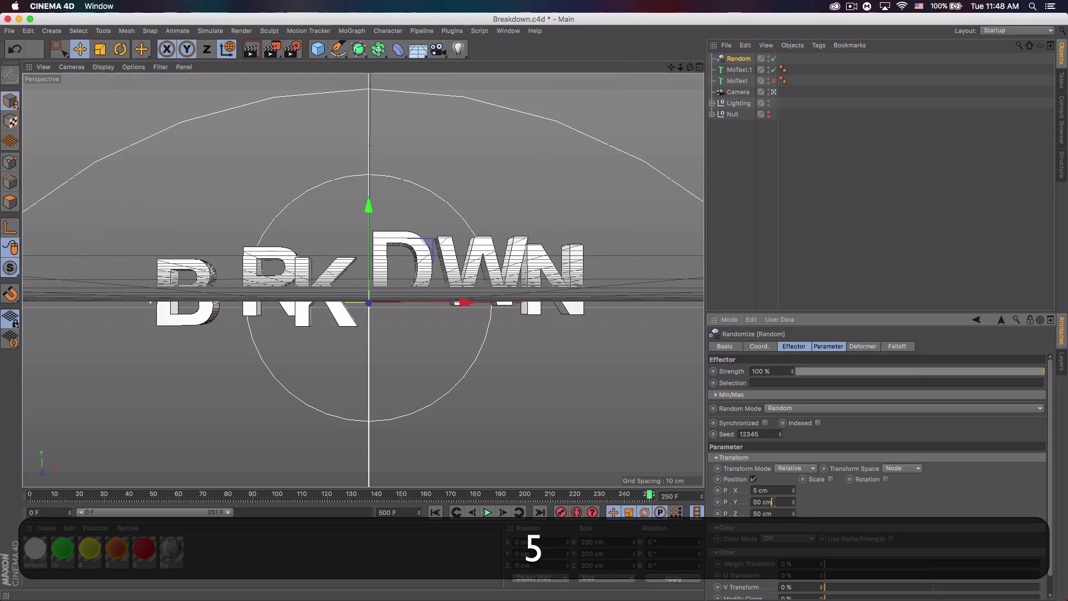
{"action": "key", "text": "Tab"}
{"action": "type", "text": "5"}
{"action": "key", "text": "Tab"}
{"action": "type", "text": "5"}
{"action": "left_click", "coordinate": [886, 479]}
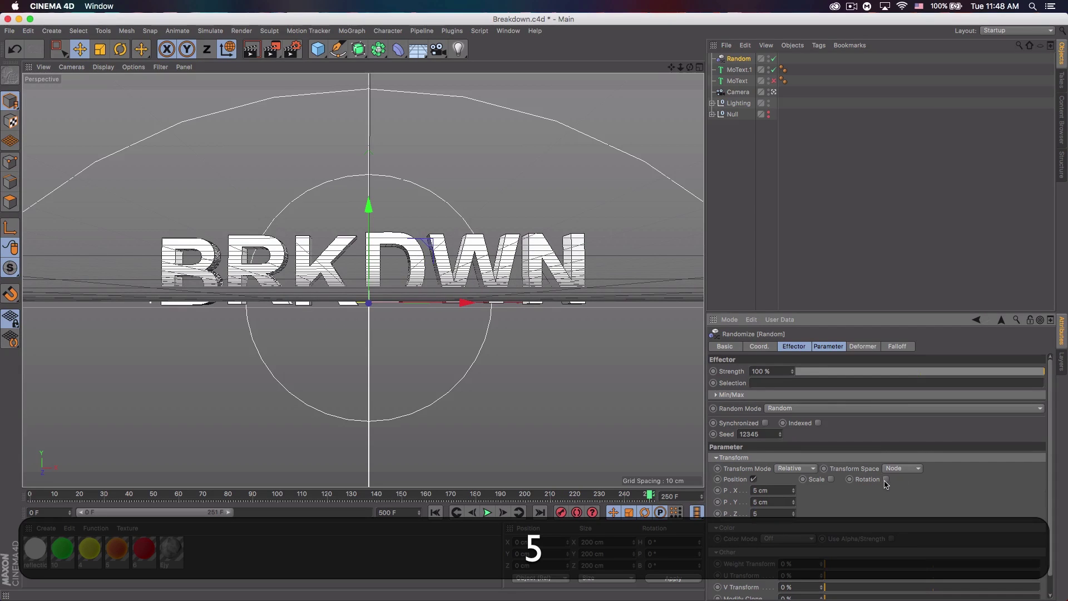
Step: Set the Random effector's rotation variation to -15° H, -13° P and 8° B, and deselect the effector
{"action": "left_click_drag", "start_coordinate": [927, 492], "coordinate": [926, 505]}
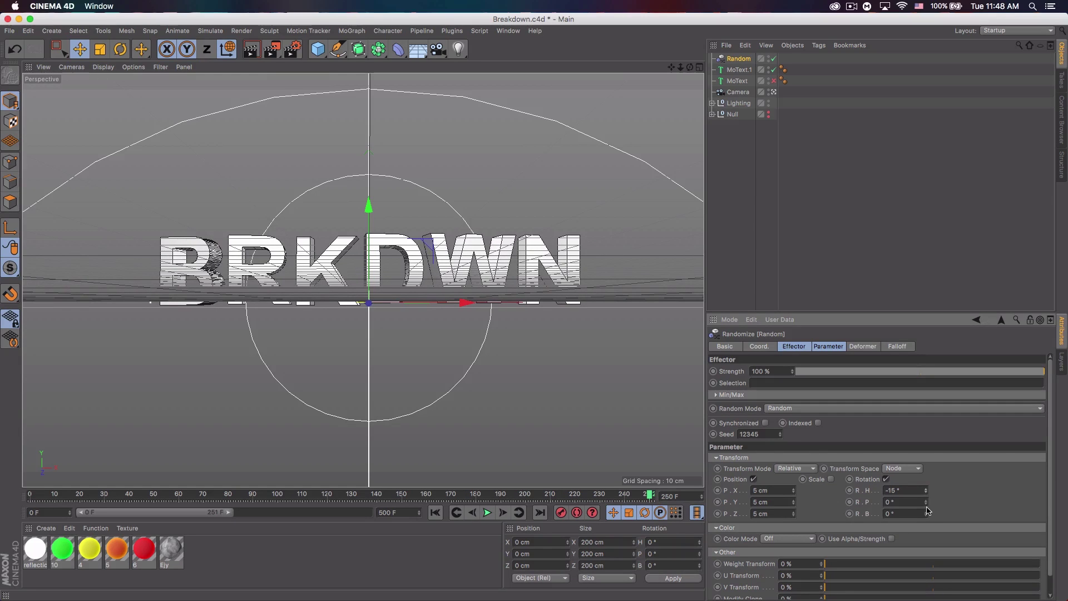
{"action": "left_click_drag", "start_coordinate": [926, 504], "coordinate": [926, 509]}
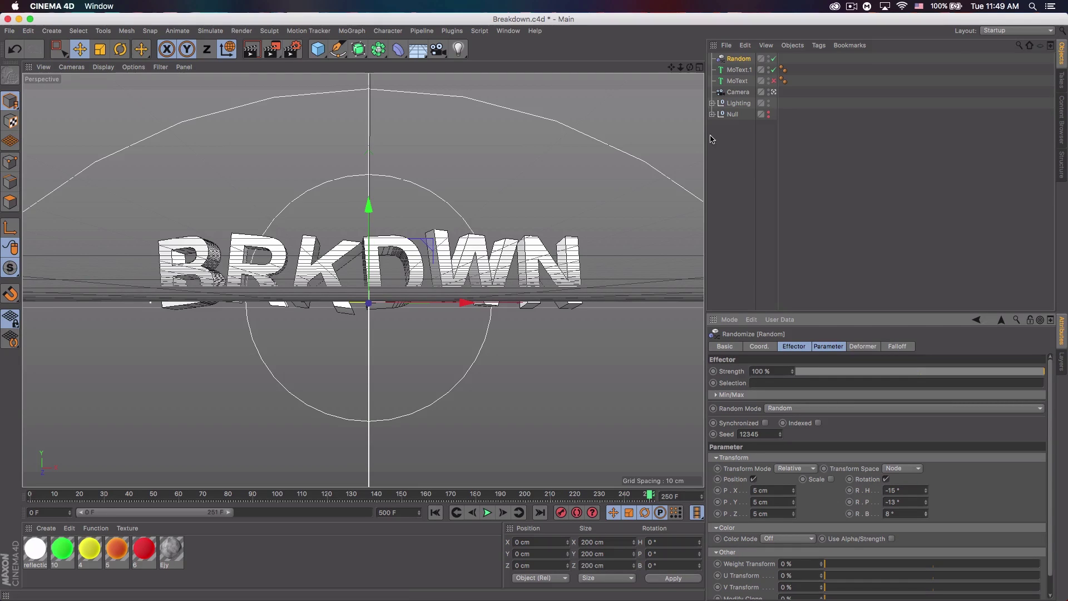
{"action": "left_click", "coordinate": [713, 160]}
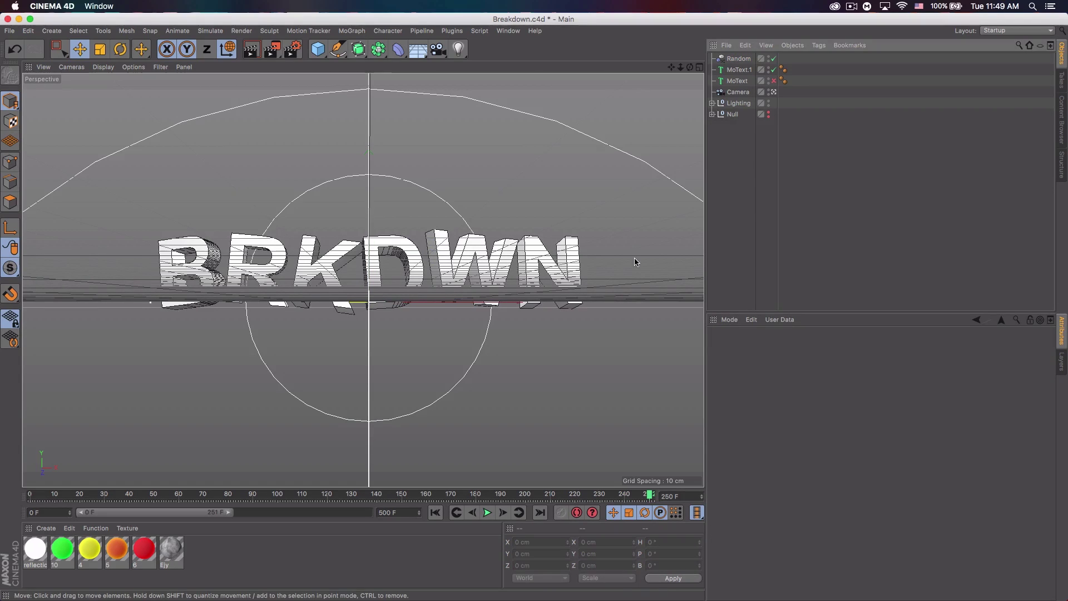
Step: Add a Proc3Durale plugin object to the scene and return to the view through the scene camera
{"action": "left_click", "coordinate": [452, 31]}
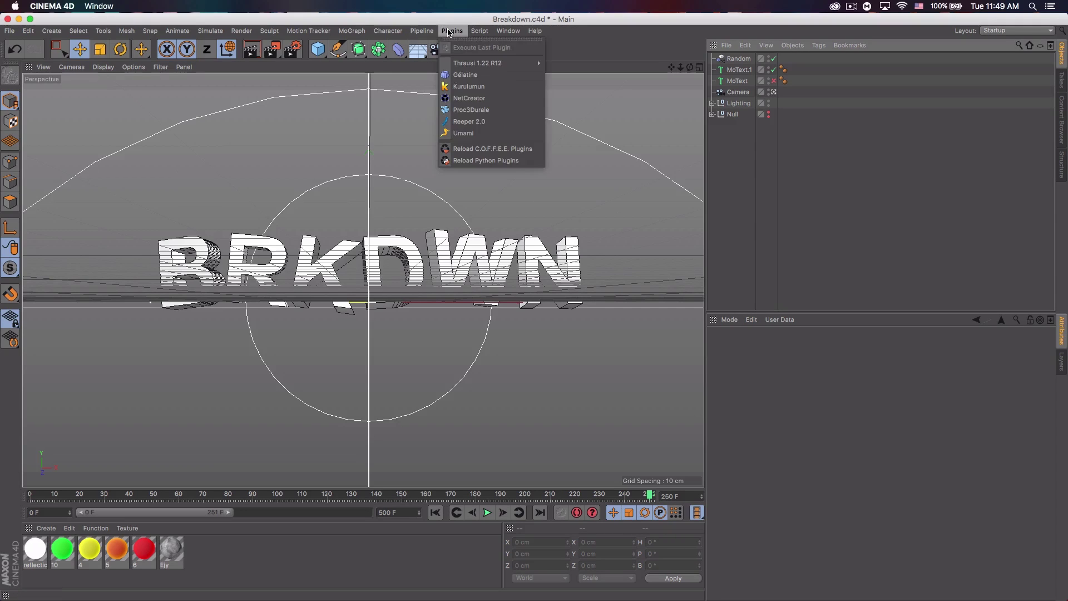
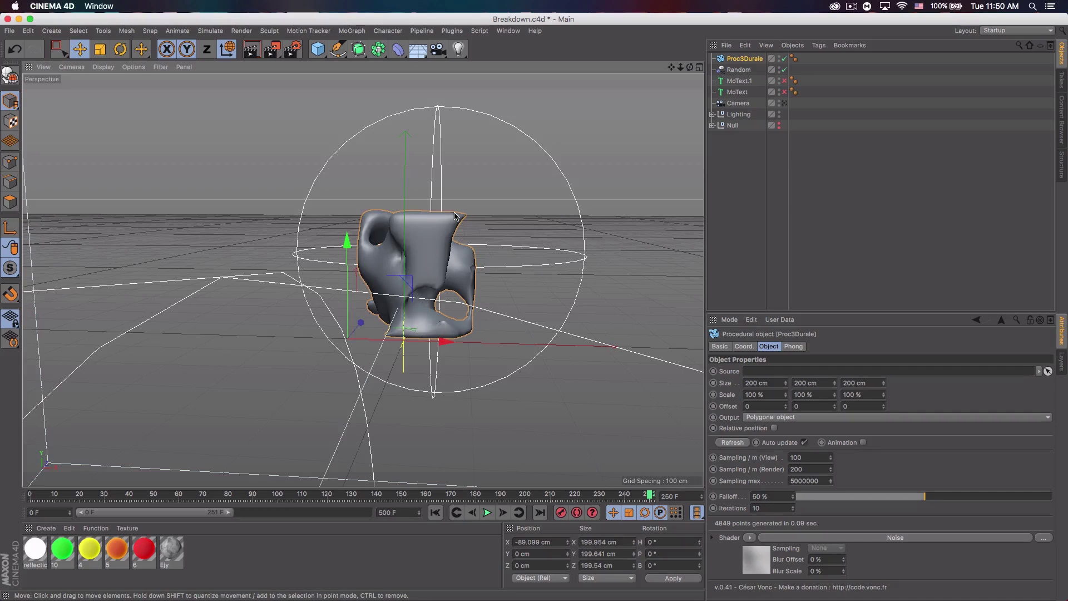
{"action": "left_click", "coordinate": [784, 103]}
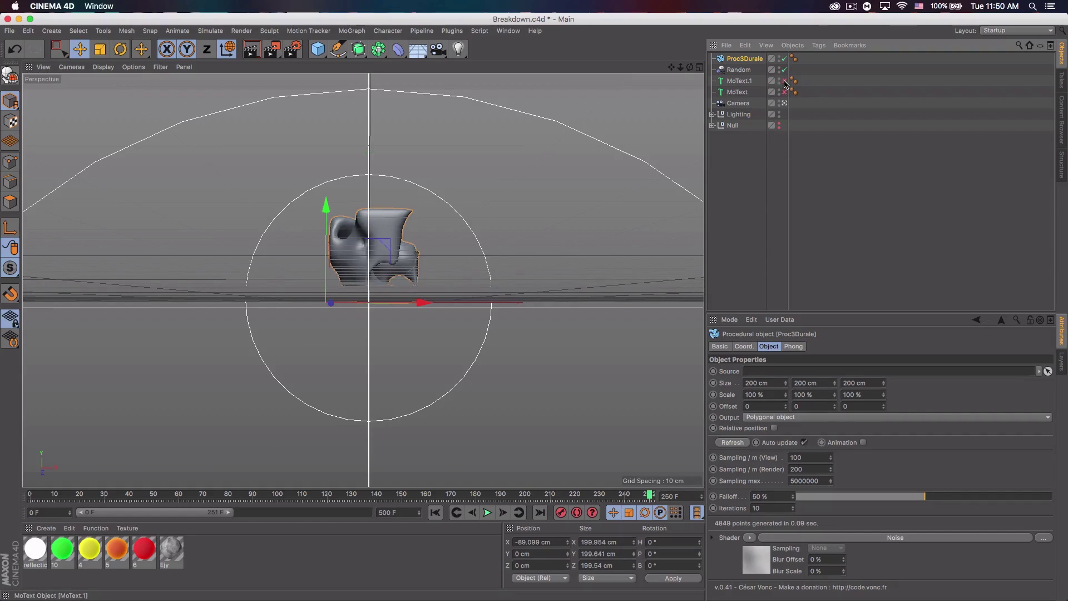
Step: Enable the BRKDWN MoText.1 object but hide it through its visibility settings
{"action": "left_click", "coordinate": [785, 81]}
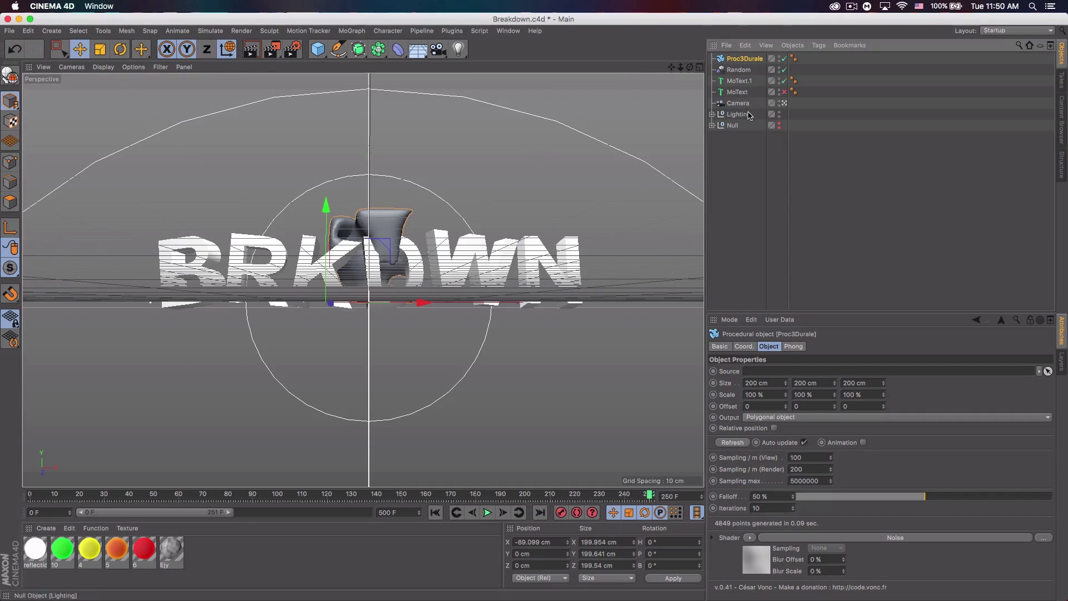
{"action": "left_click", "coordinate": [784, 81]}
{"action": "left_click", "coordinate": [784, 80]}
{"action": "left_click", "coordinate": [783, 81]}
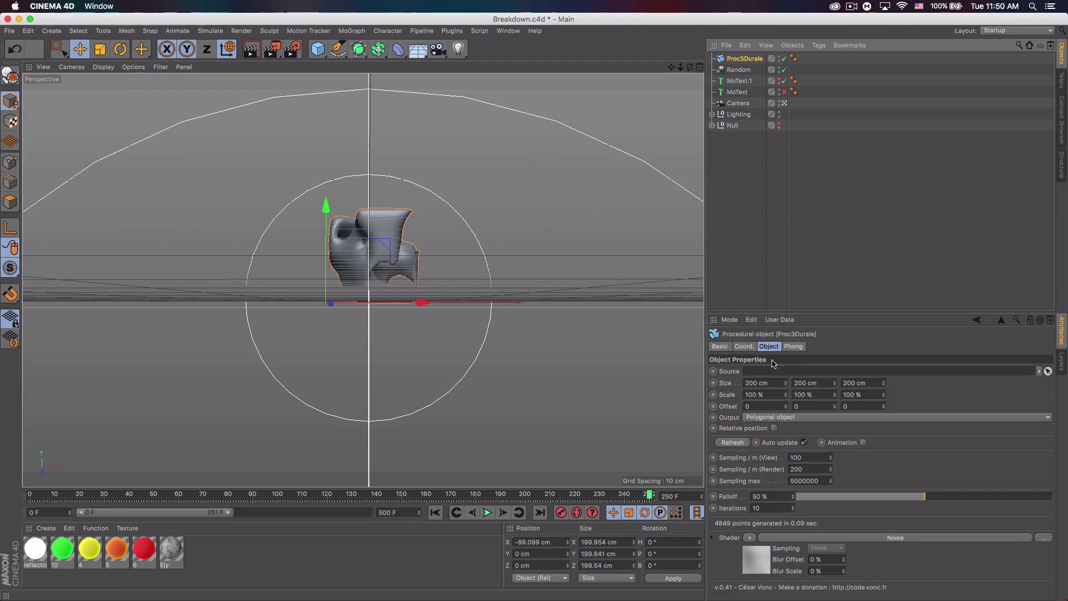
Step: Assign MoText.1 as the Proc3Durale object's source and move the object along X to about -446 cm
{"action": "left_click", "coordinate": [1048, 371]}
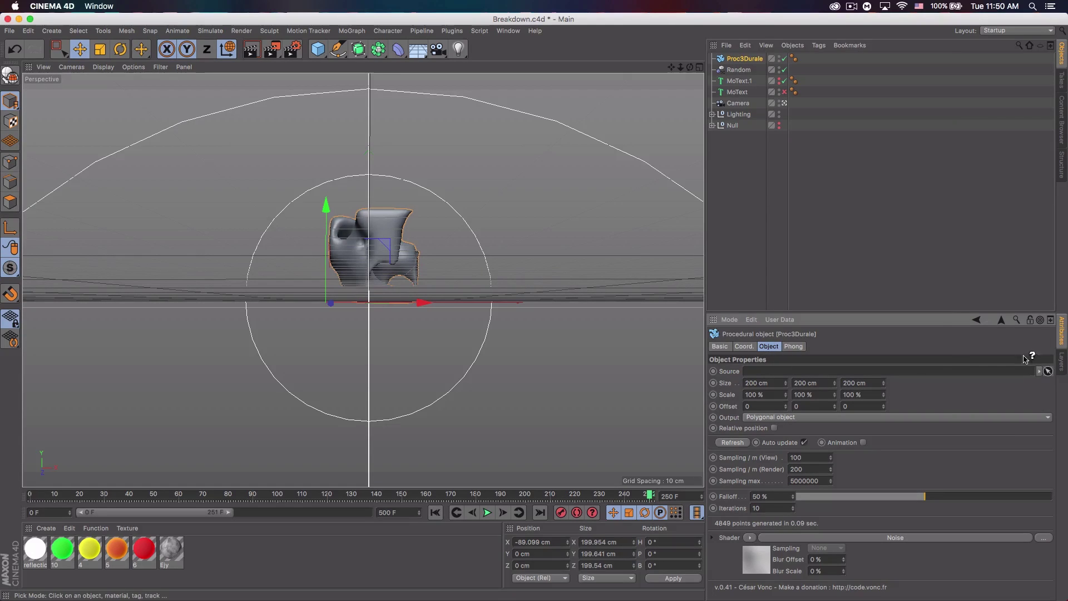
{"action": "left_click", "coordinate": [743, 81]}
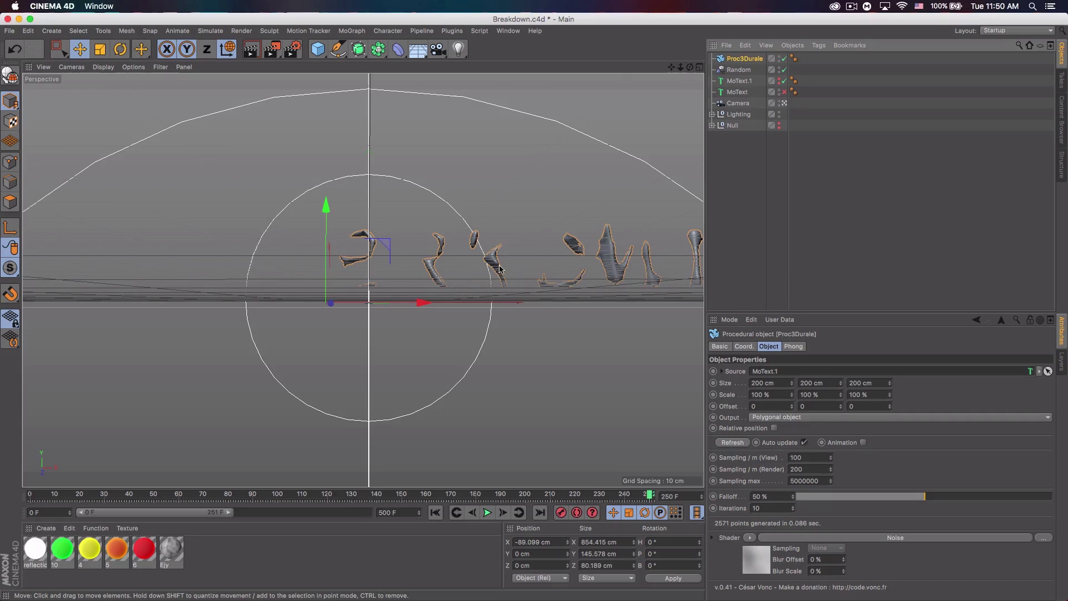
{"action": "left_click_drag", "start_coordinate": [425, 303], "coordinate": [254, 290]}
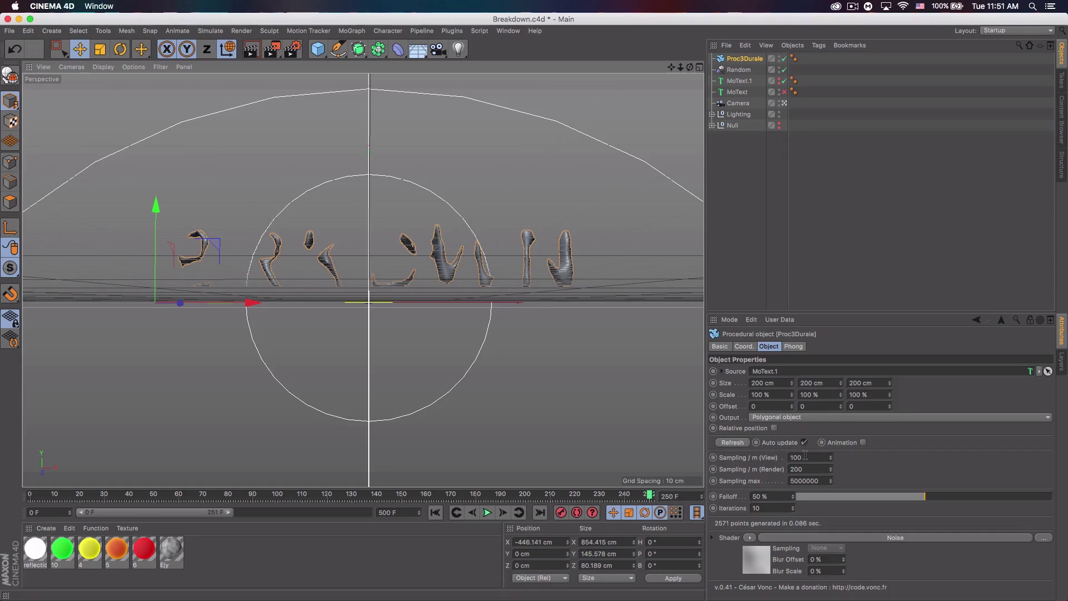
Step: Set the Proc3Durale object's view sampling per metre to 200
{"action": "left_click_drag", "start_coordinate": [813, 453], "coordinate": [780, 454]}
{"action": "type", "text": "200"}
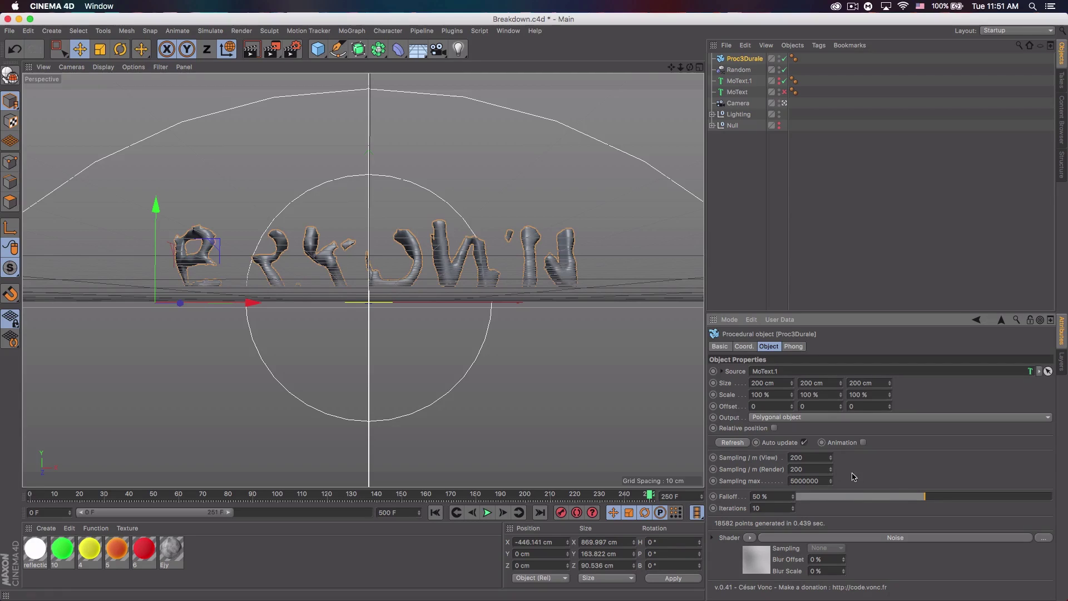
Step: Open the settings of the Proc3Durale object's Noise shader and look through the available noise types
{"action": "left_click", "coordinate": [762, 553]}
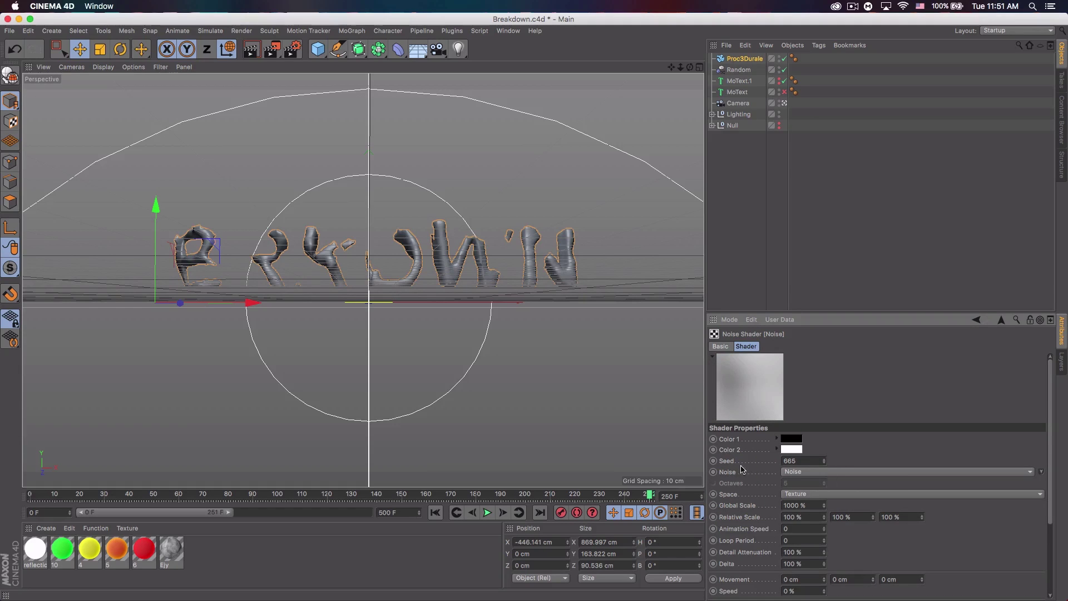
{"action": "left_click", "coordinate": [985, 474]}
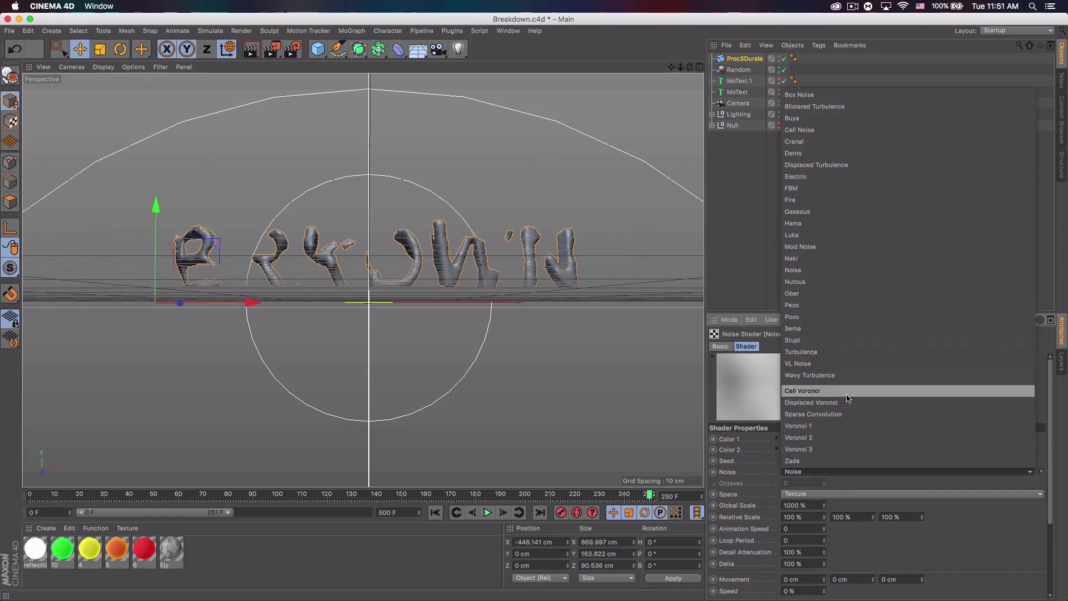
{"action": "left_click", "coordinate": [959, 512]}
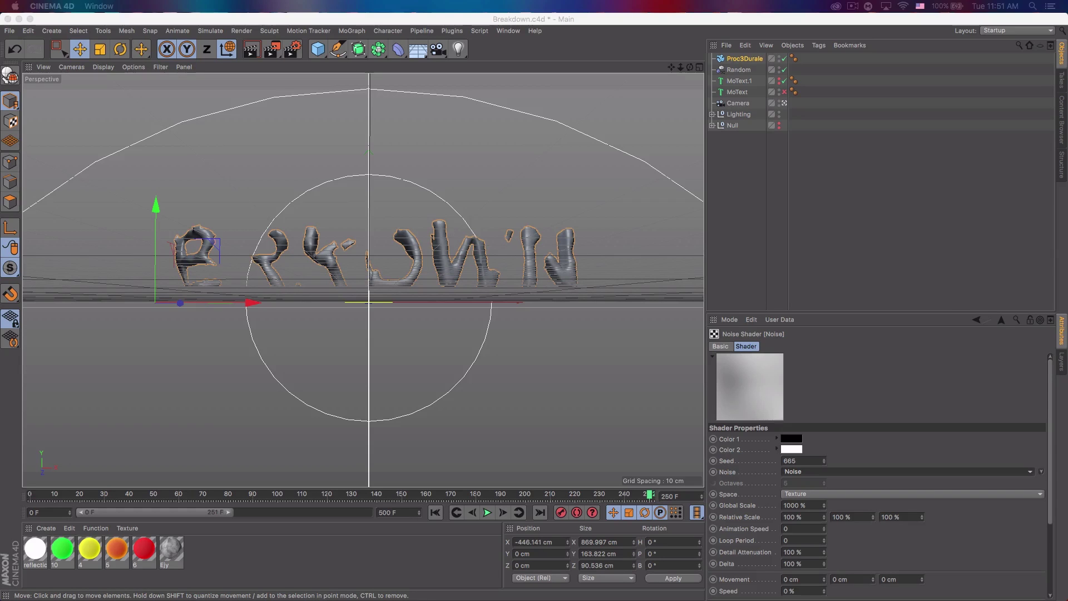
Step: Switch to Chrome, open the noise sample image on the Code Vonc page at full size, and widen the browser window
{"action": "key", "text": "super+Tab"}
{"action": "left_click_drag", "start_coordinate": [392, 43], "coordinate": [623, 28]}
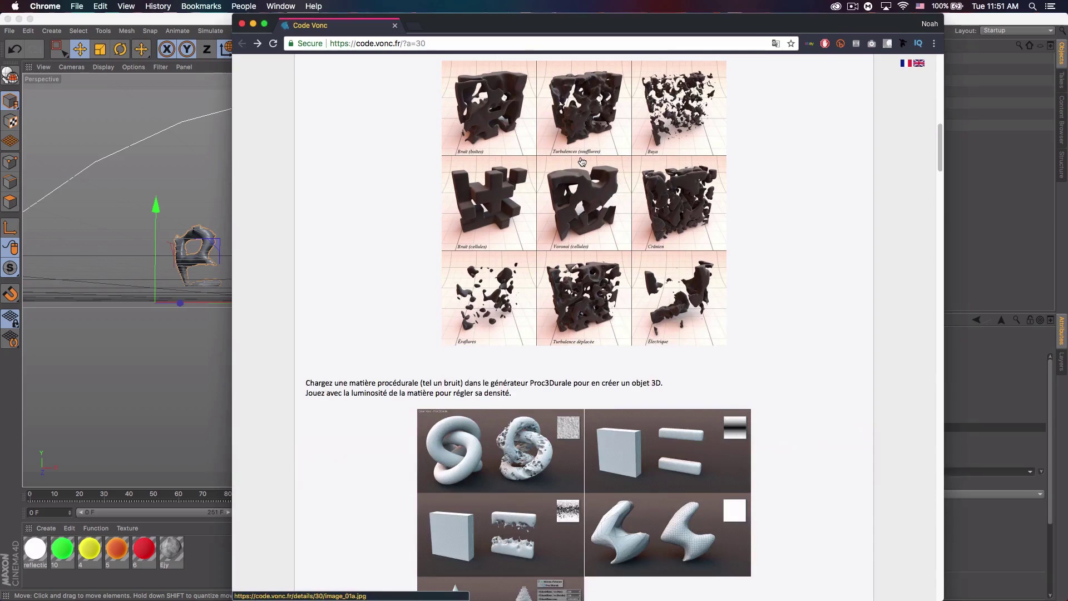
{"action": "left_click", "coordinate": [582, 161]}
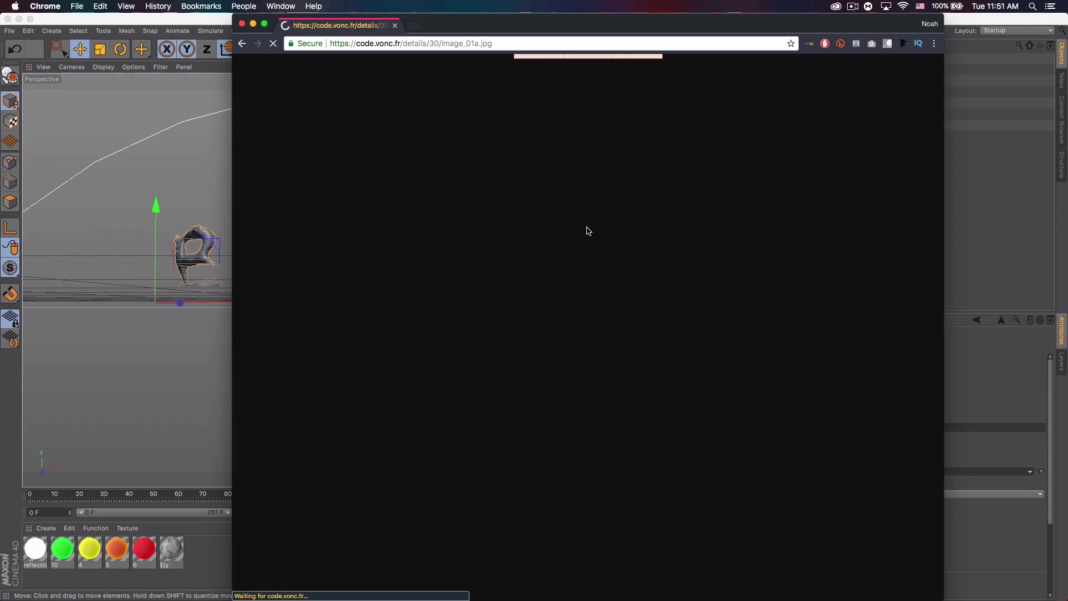
{"action": "left_click", "coordinate": [588, 184]}
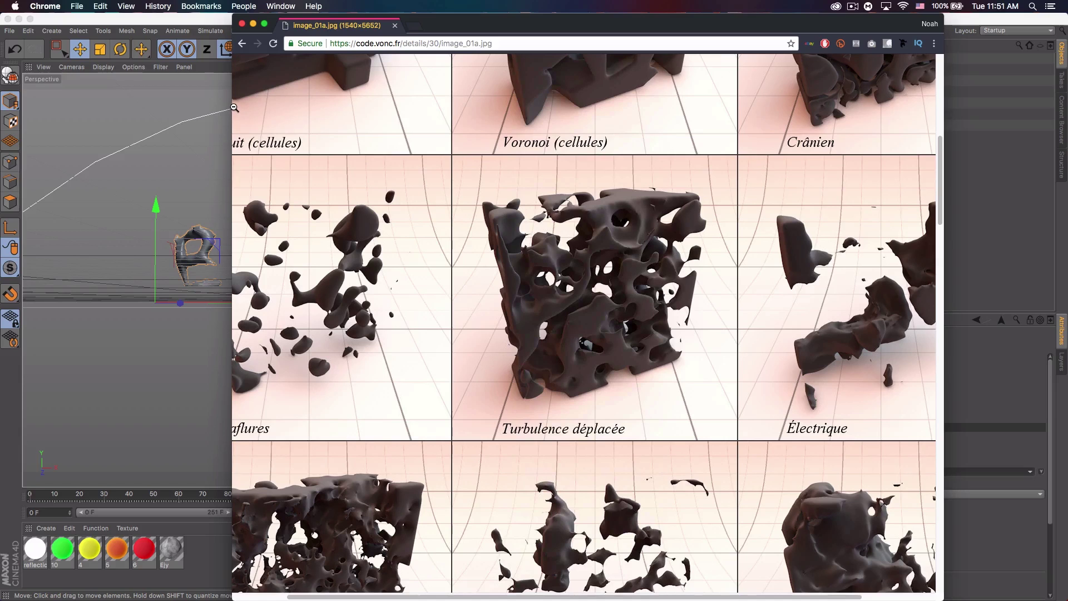
{"action": "left_click_drag", "start_coordinate": [233, 107], "coordinate": [1, 107]}
Step: Examine the example shapes of the different noise types in the sample image, and return to Cinema 4D
{"action": "scroll", "coordinate": [634, 238], "scroll_direction": "up", "scroll_amount": 5}
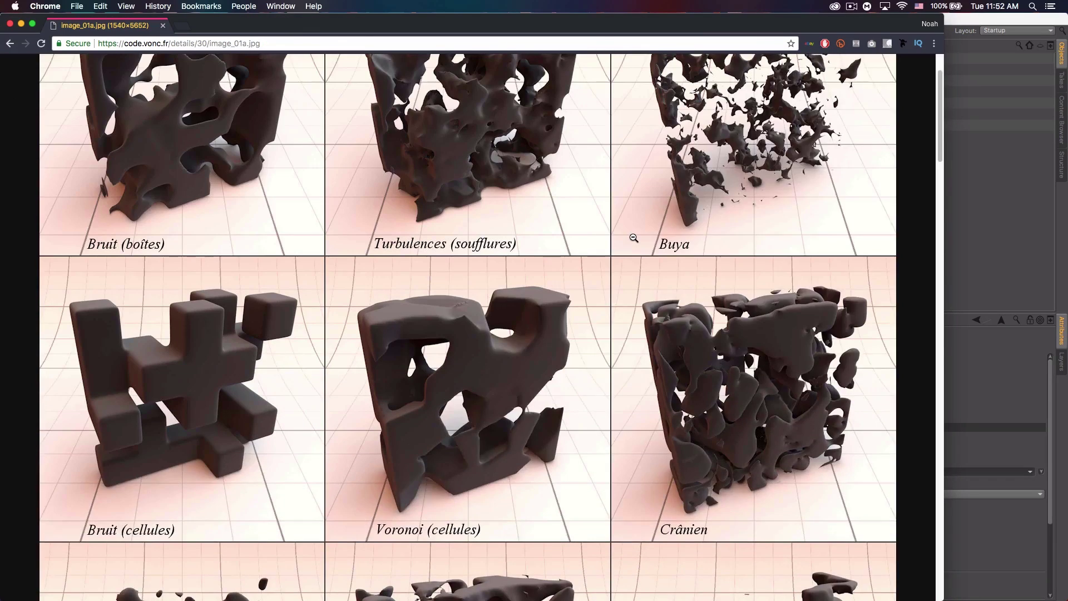
{"action": "scroll", "coordinate": [633, 238], "scroll_direction": "up", "scroll_amount": 3}
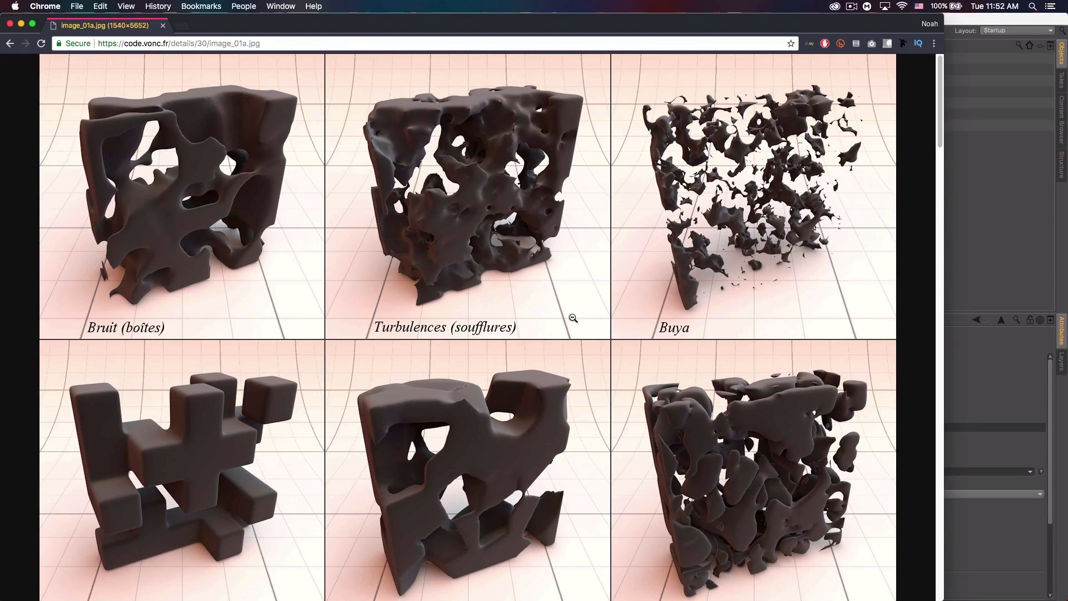
{"action": "scroll", "coordinate": [562, 328], "scroll_direction": "down", "scroll_amount": 9}
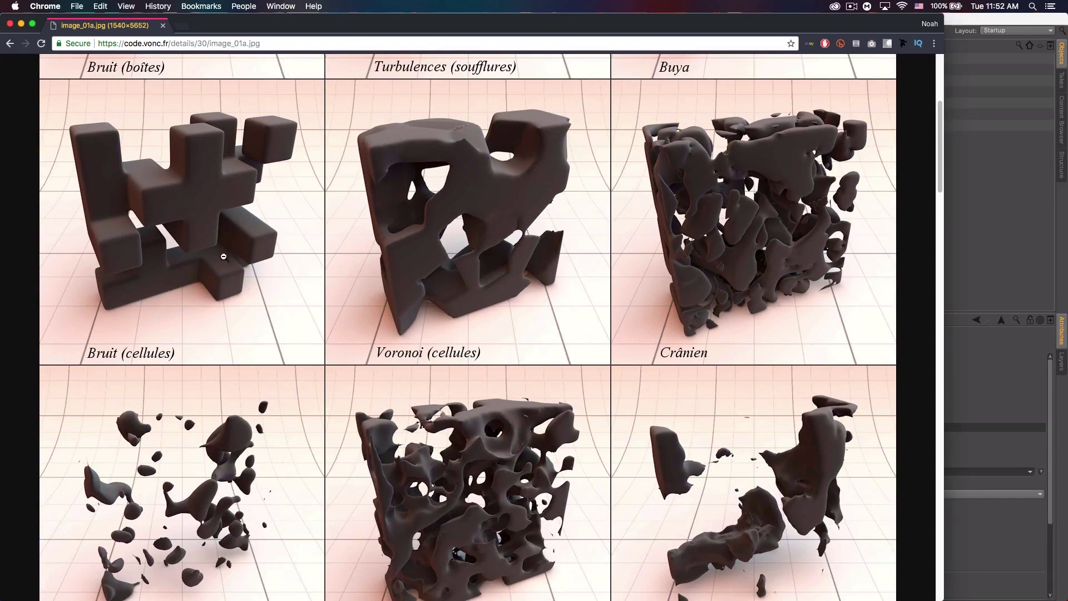
{"action": "scroll", "coordinate": [223, 256], "scroll_direction": "down", "scroll_amount": 2}
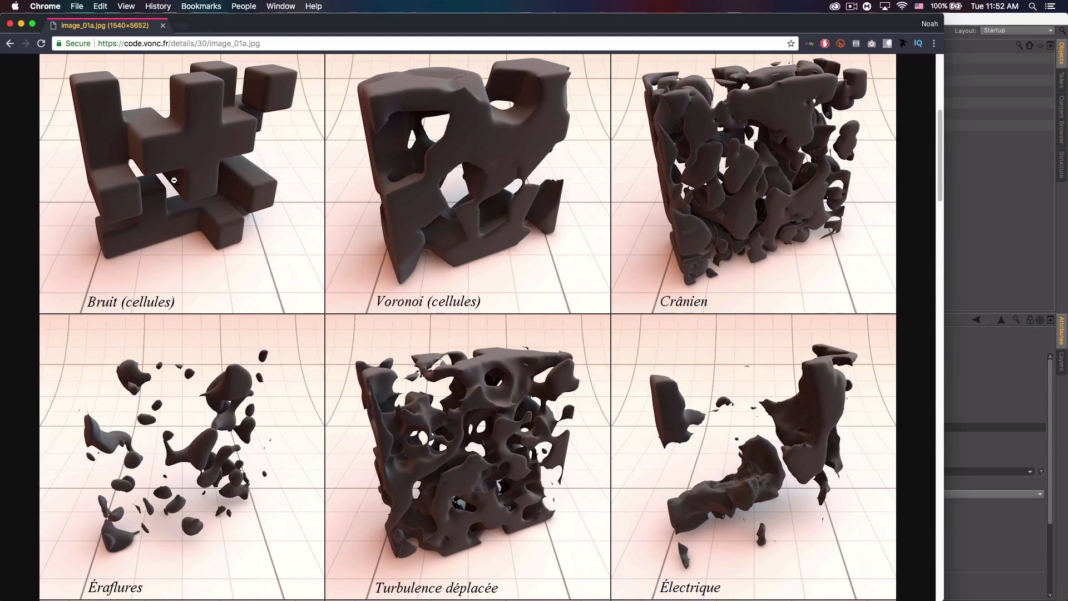
{"action": "scroll", "coordinate": [177, 183], "scroll_direction": "up", "scroll_amount": 1}
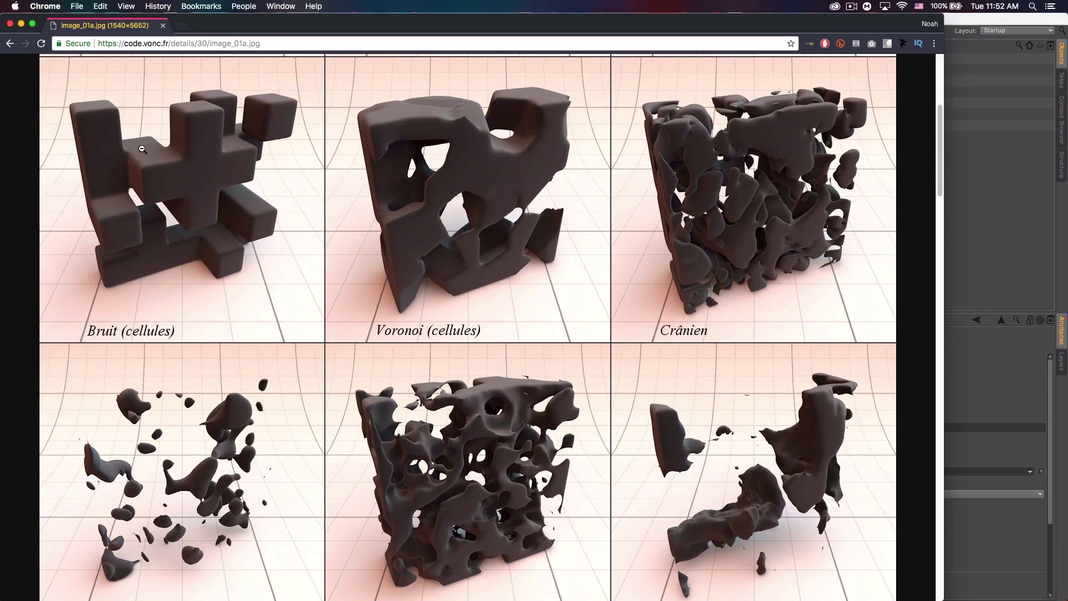
{"action": "scroll", "coordinate": [557, 189], "scroll_direction": "down", "scroll_amount": 1}
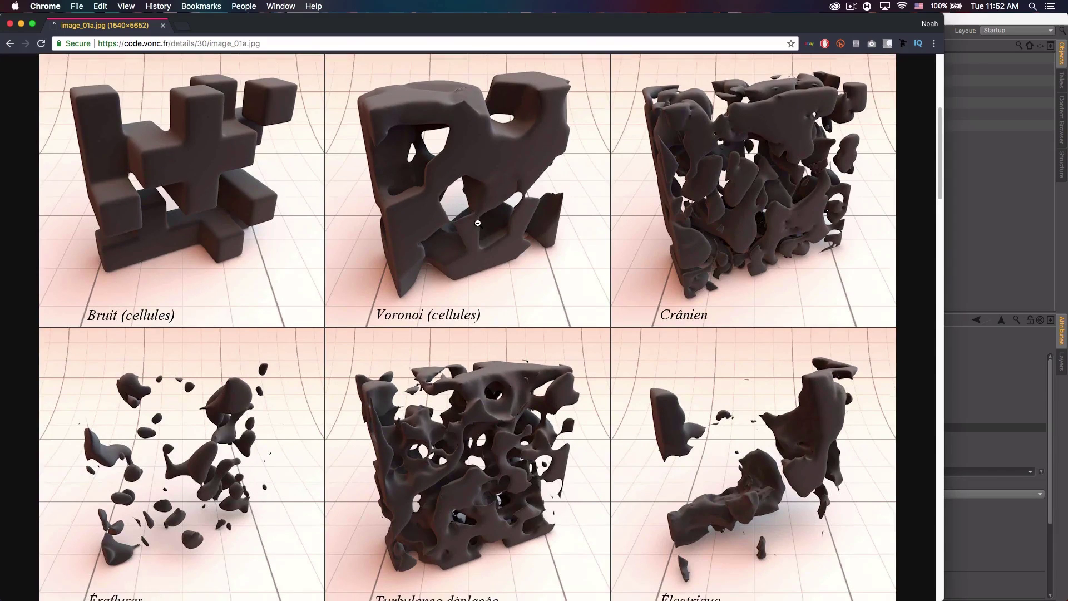
{"action": "scroll", "coordinate": [478, 224], "scroll_direction": "down", "scroll_amount": 4}
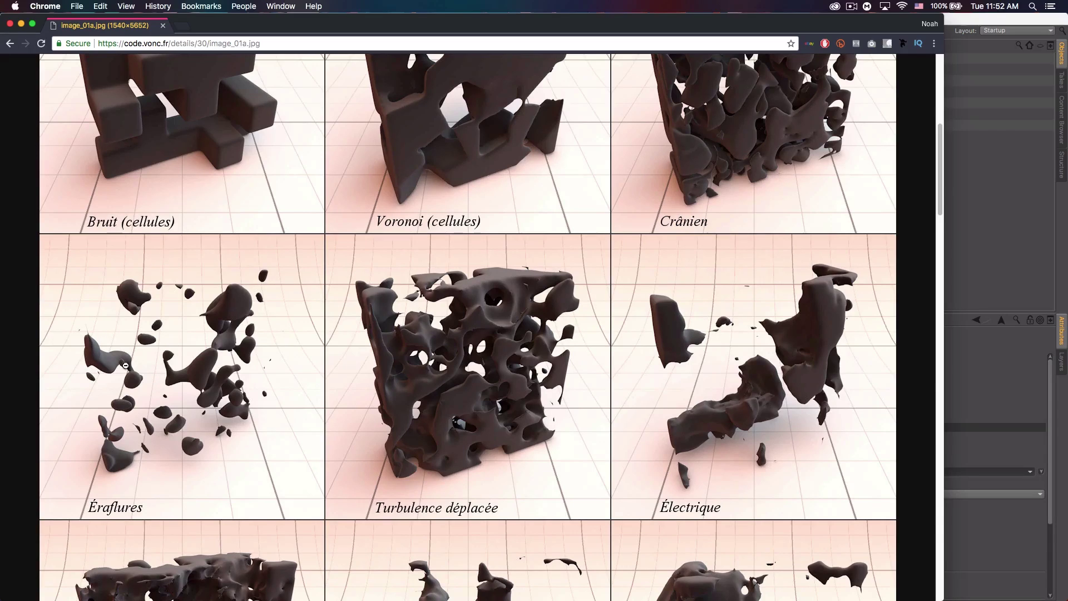
{"action": "scroll", "coordinate": [470, 394], "scroll_direction": "down", "scroll_amount": 15}
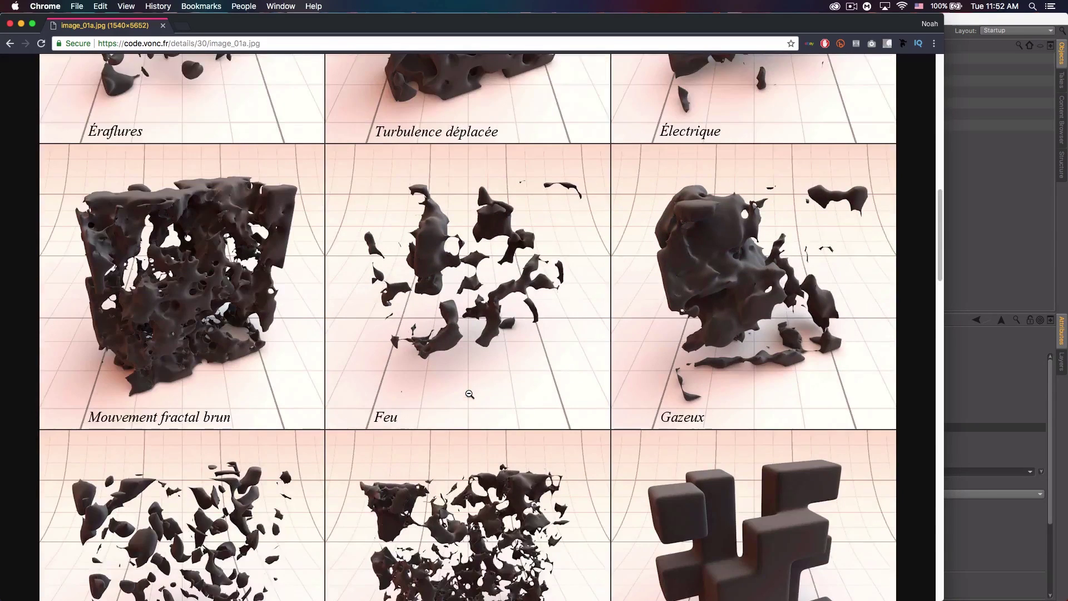
{"action": "scroll", "coordinate": [496, 294], "scroll_direction": "down", "scroll_amount": 4}
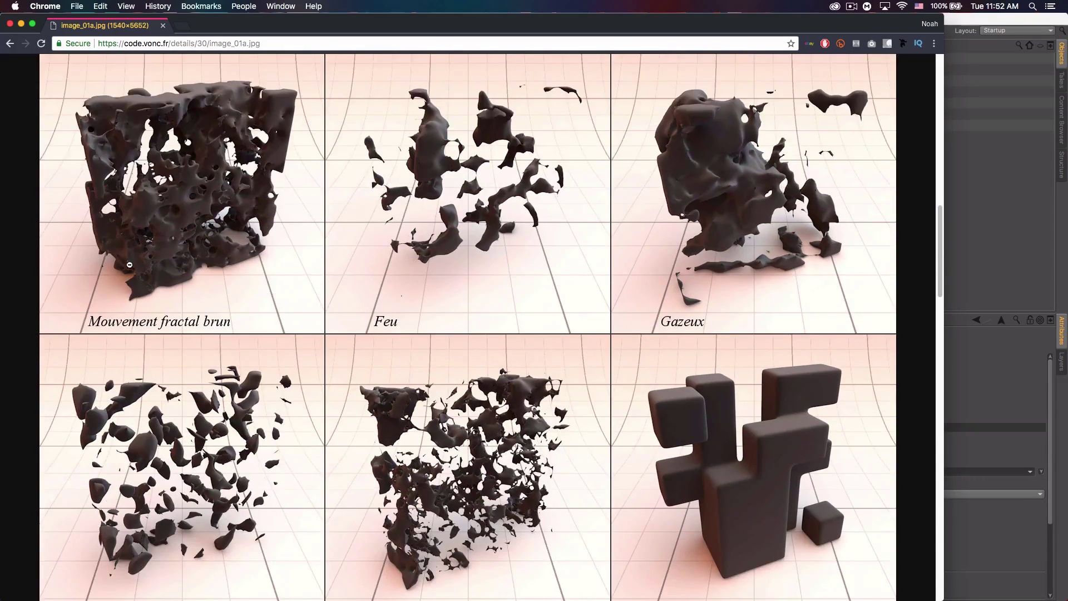
{"action": "scroll", "coordinate": [449, 266], "scroll_direction": "down", "scroll_amount": 7}
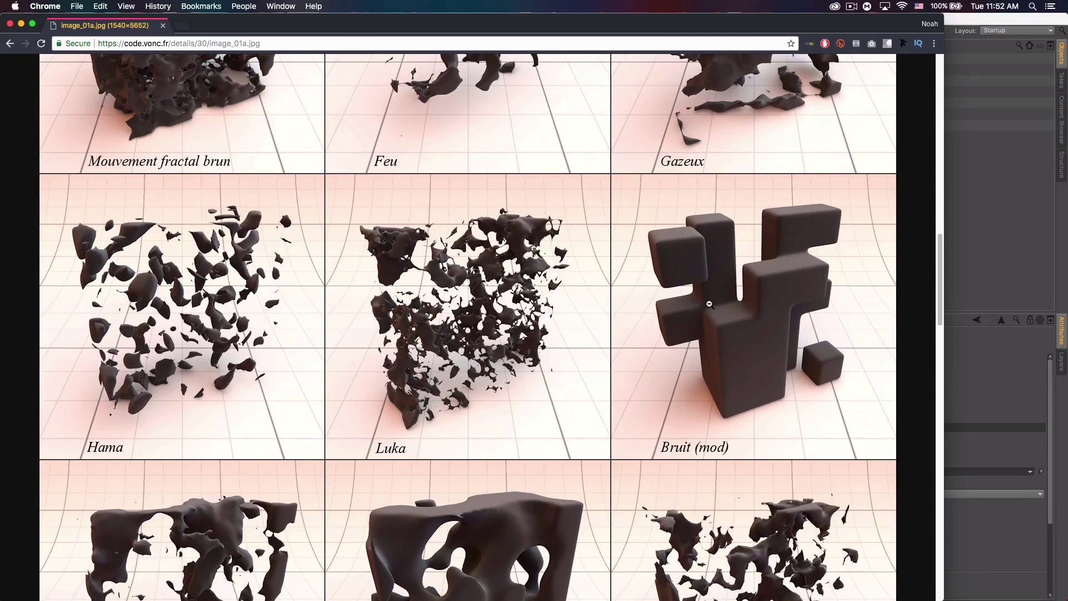
{"action": "scroll", "coordinate": [724, 298], "scroll_direction": "down", "scroll_amount": 20}
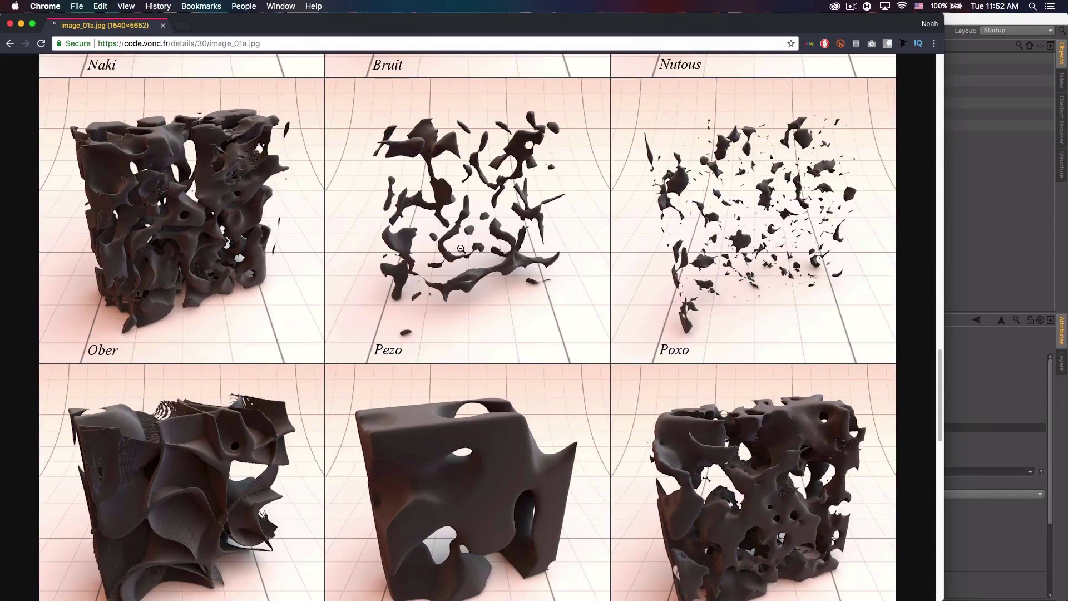
{"action": "scroll", "coordinate": [584, 231], "scroll_direction": "down", "scroll_amount": 8}
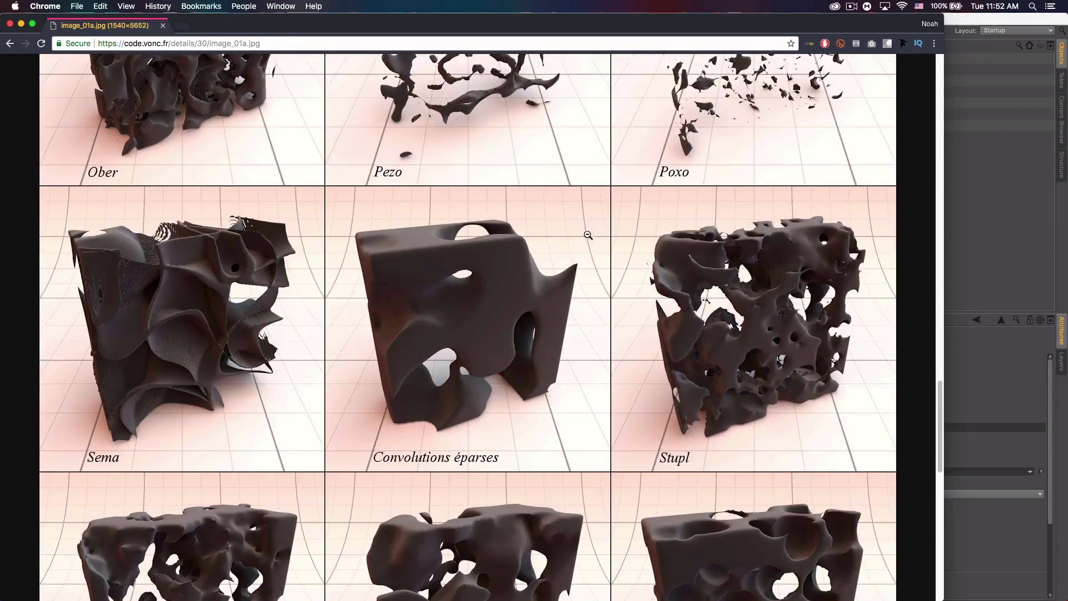
{"action": "scroll", "coordinate": [593, 231], "scroll_direction": "down", "scroll_amount": 7}
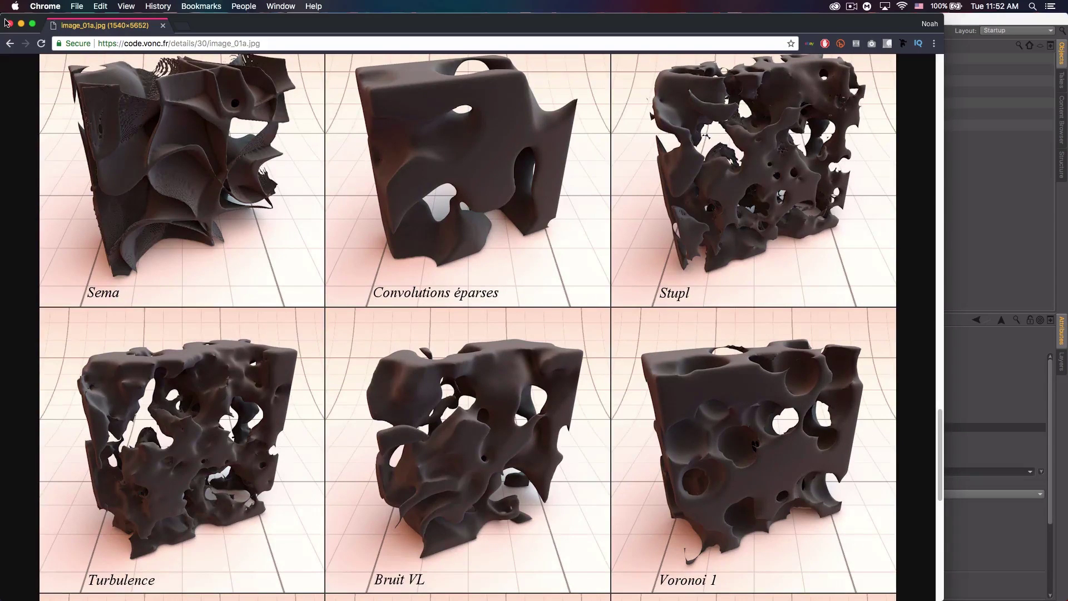
{"action": "left_click", "coordinate": [21, 23]}
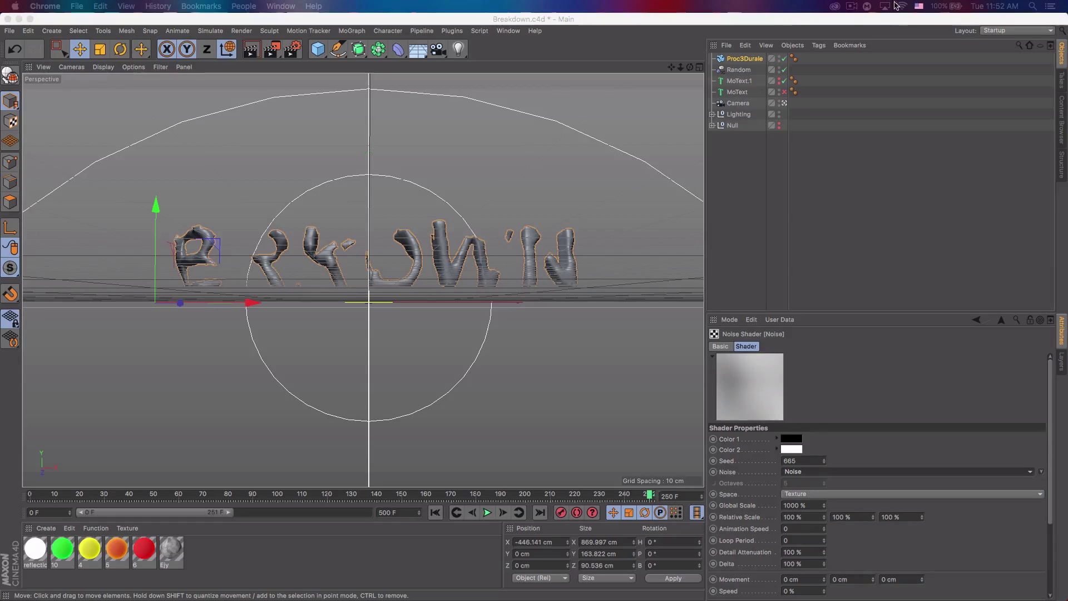
Step: Set the Noise shader's noise type to FBM
{"action": "left_click", "coordinate": [817, 473]}
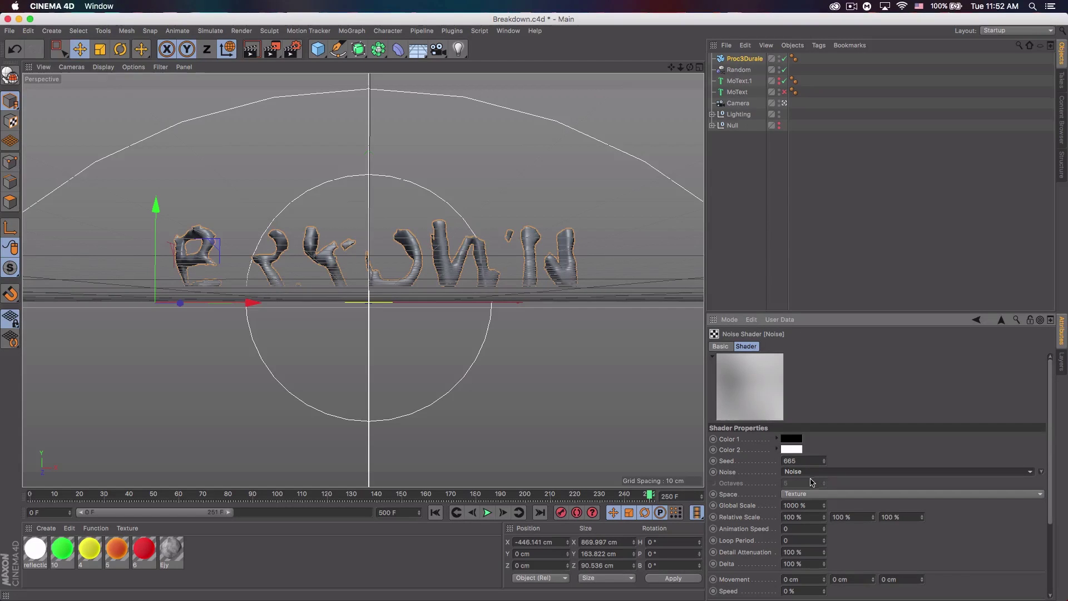
{"action": "left_click", "coordinate": [848, 474]}
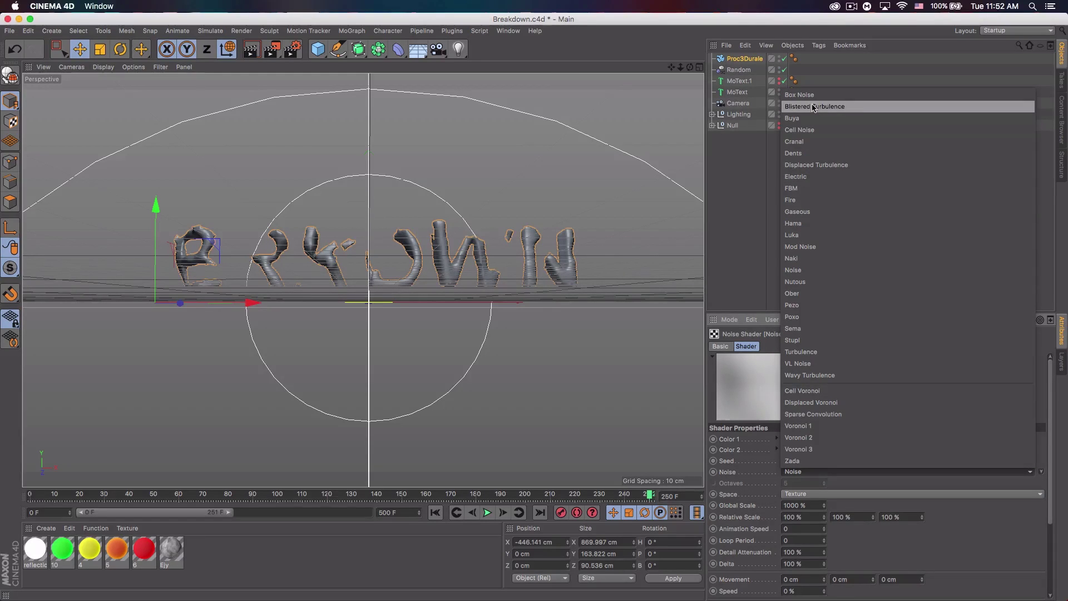
{"action": "left_click", "coordinate": [814, 189]}
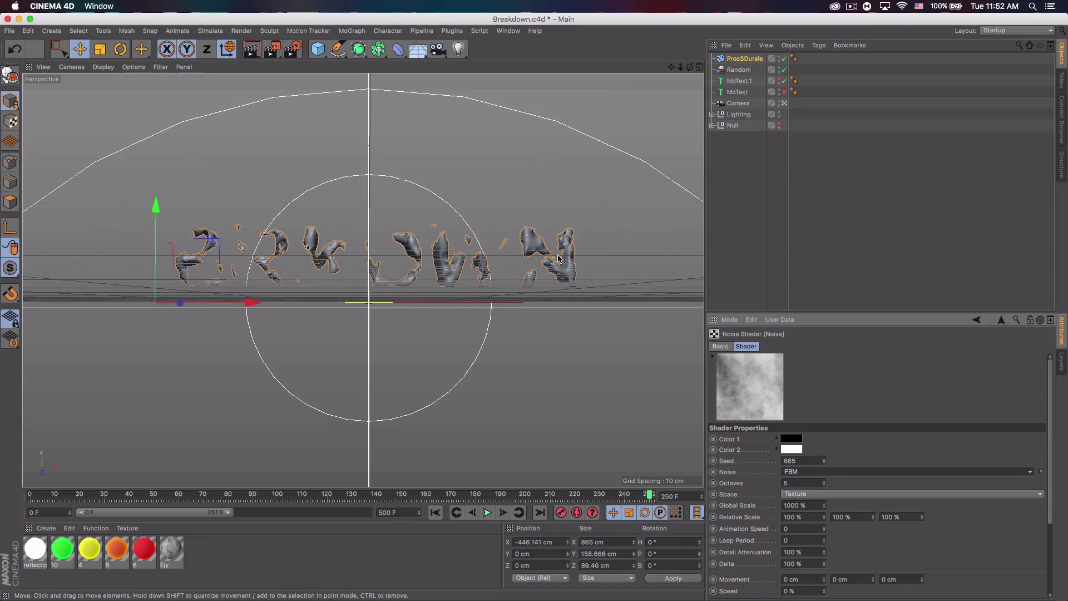
Step: Try low and high falloff values on the Proc3Durale object and settle on a falloff of 57 %
{"action": "left_click", "coordinate": [744, 58]}
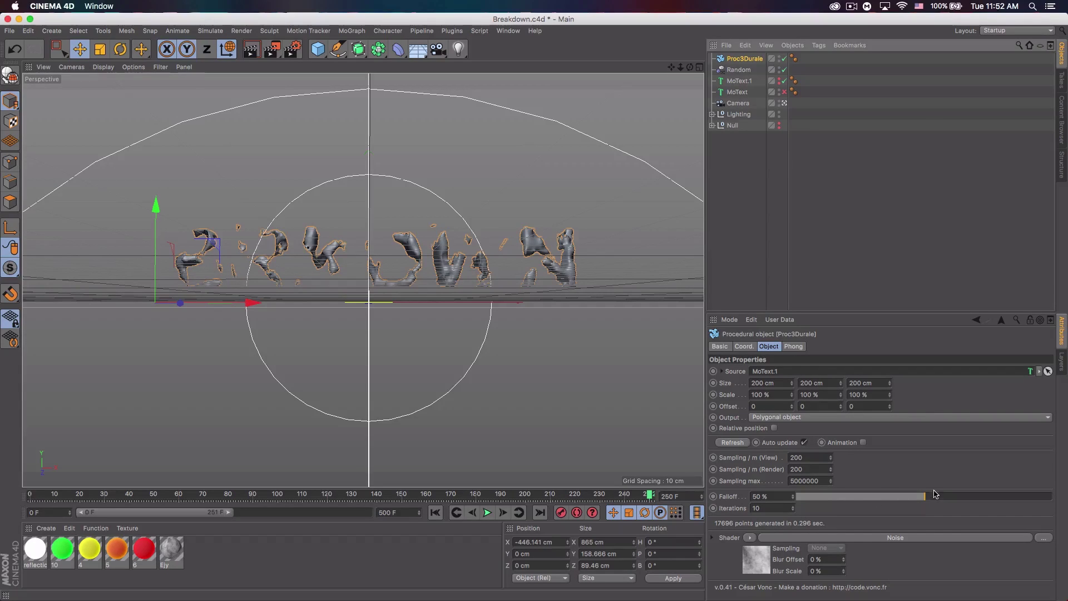
{"action": "left_click", "coordinate": [997, 496]}
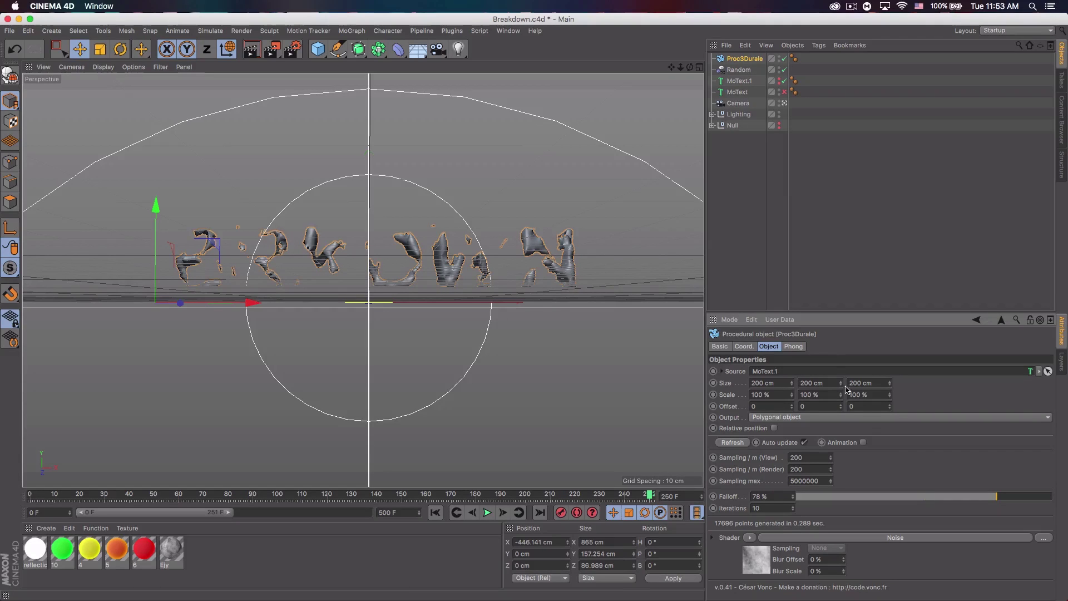
{"action": "left_click", "coordinate": [1042, 497]}
{"action": "left_click_drag", "start_coordinate": [820, 496], "coordinate": [779, 498]}
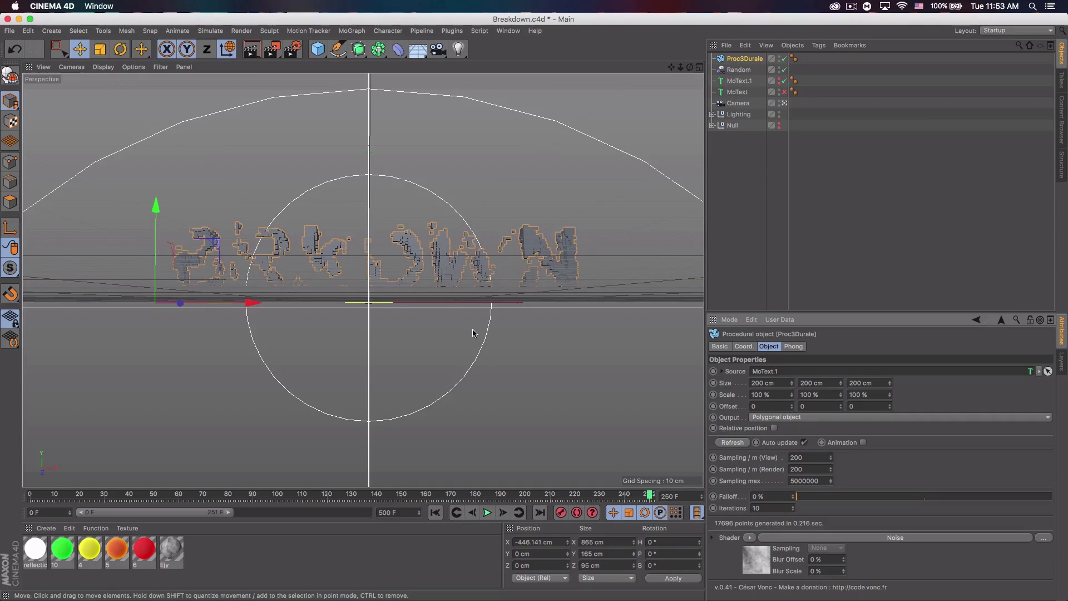
{"action": "left_click", "coordinate": [925, 498]}
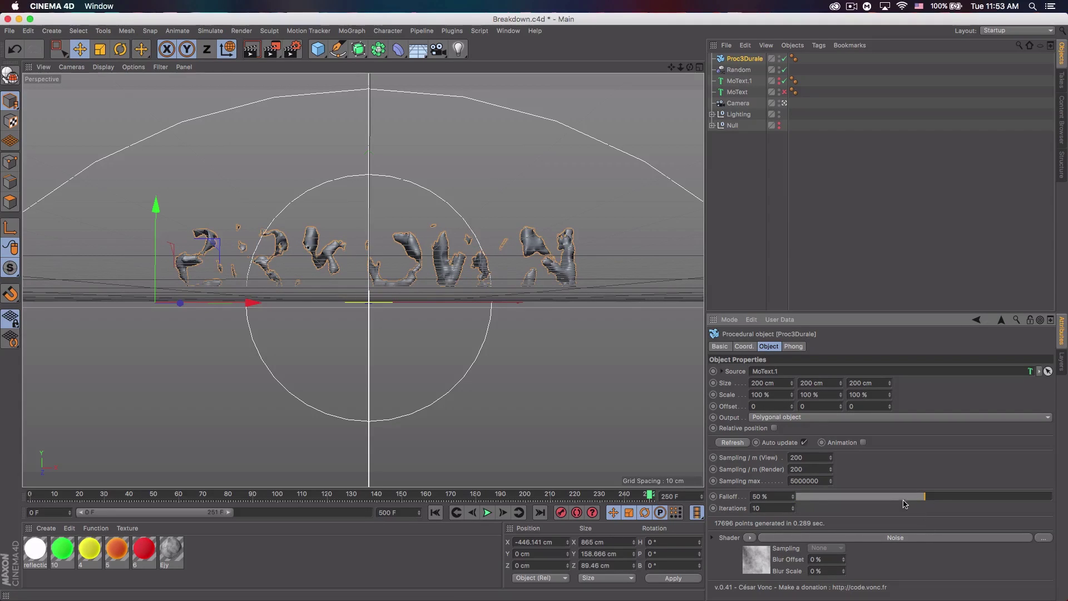
{"action": "left_click", "coordinate": [943, 497]}
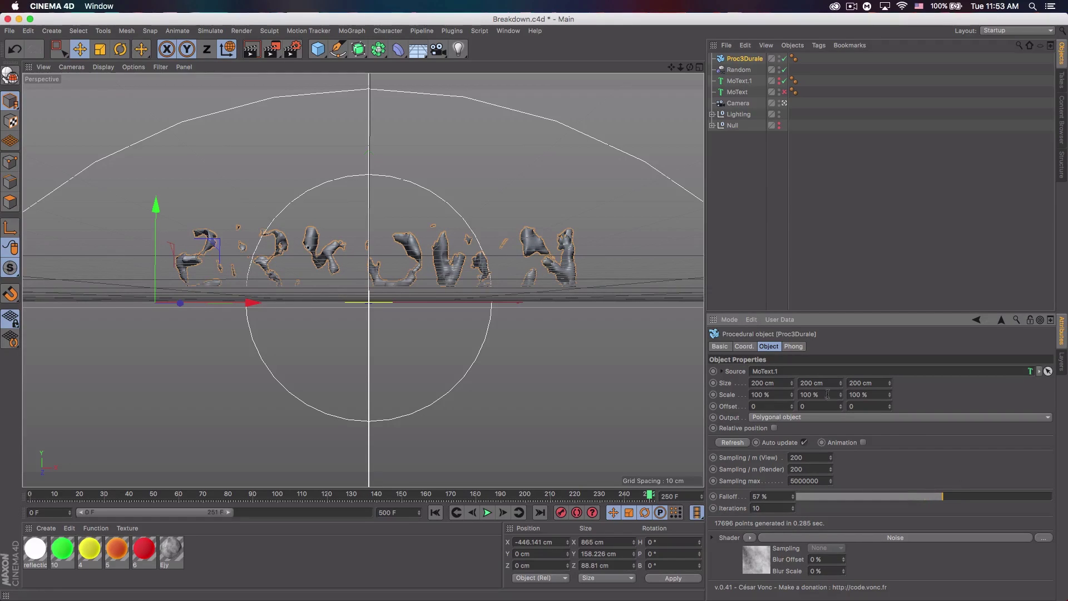
Step: Set the Proc3Durale object's noise scale to 50 % on all three axes
{"action": "left_click", "coordinate": [760, 395]}
{"action": "type", "text": "50"}
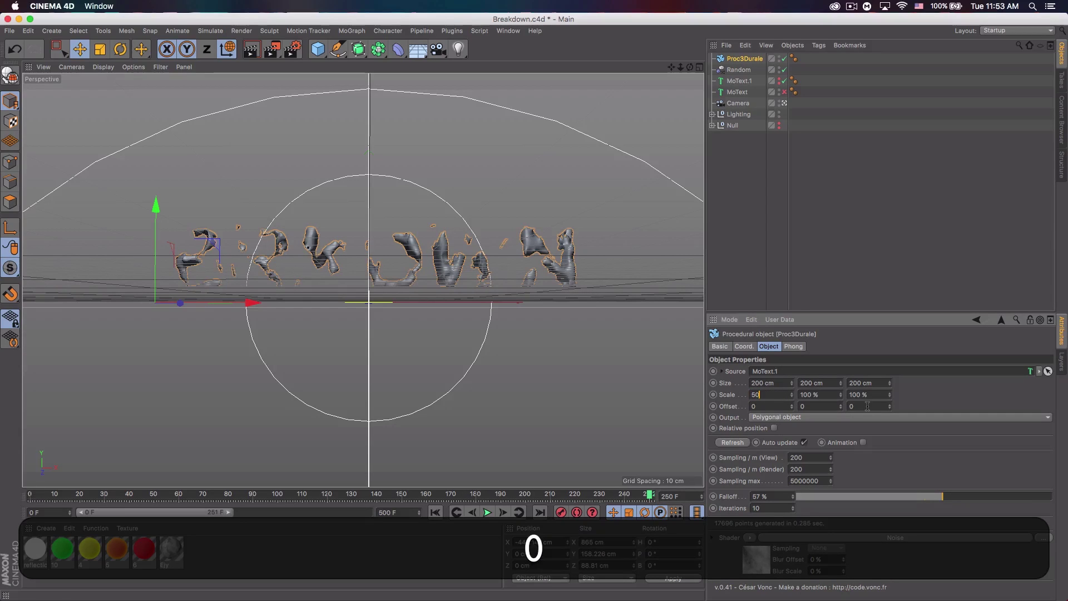
{"action": "key", "text": "Tab"}
{"action": "type", "text": "50"}
{"action": "key", "text": "Tab"}
{"action": "type", "text": "50"}
{"action": "key", "text": "Tab"}
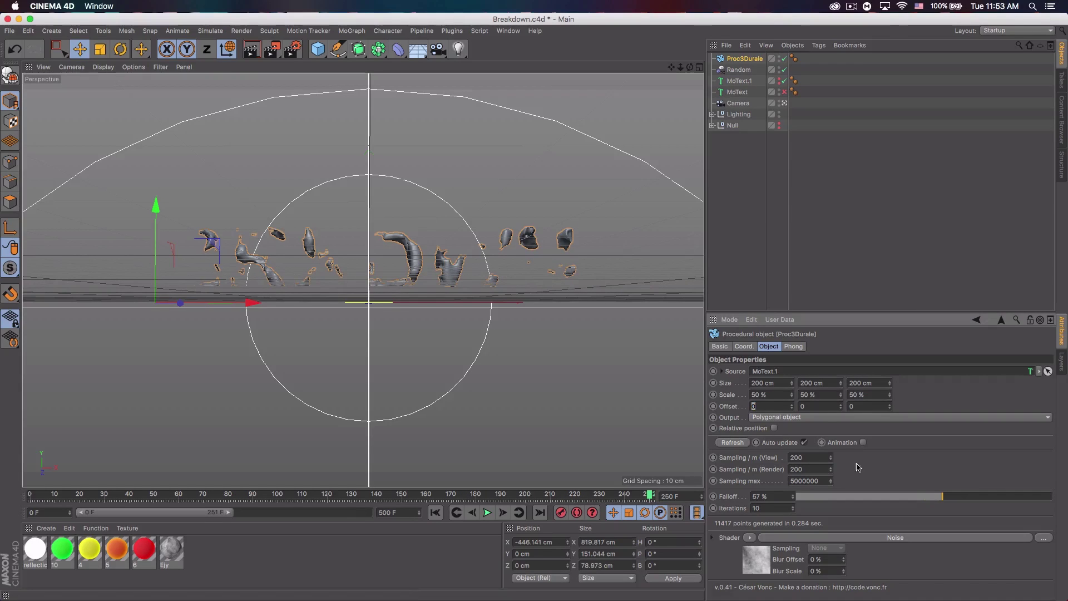
Step: Try Proc3Durale offset values of 0.21, 0.02 and 0.13 on the X, Y and Z axes
{"action": "type", "text": "0.21"}
{"action": "key", "text": "Return"}
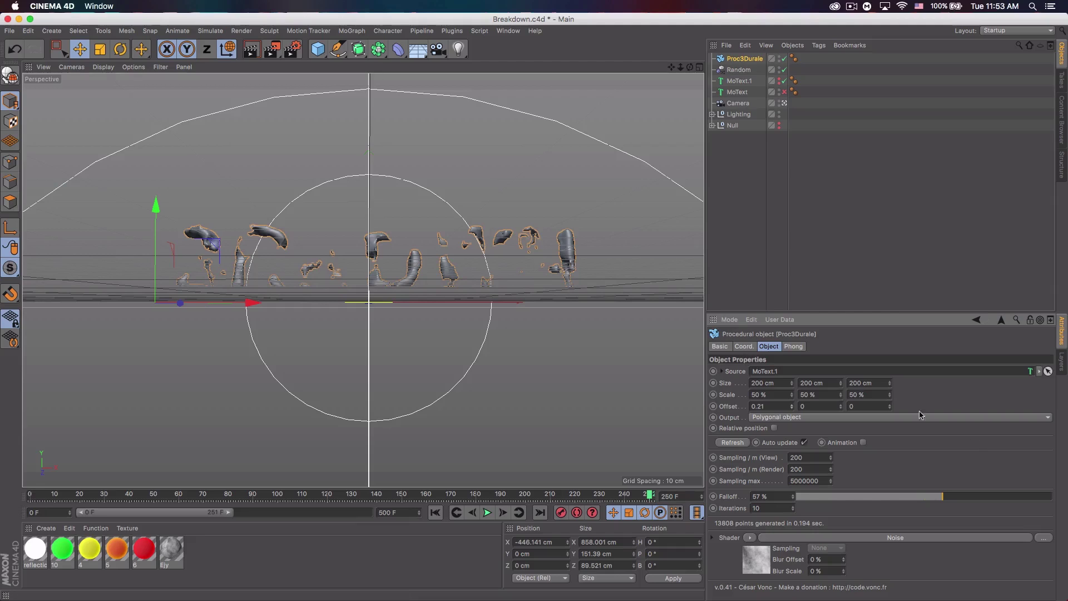
{"action": "left_click_drag", "start_coordinate": [841, 409], "coordinate": [841, 409]}
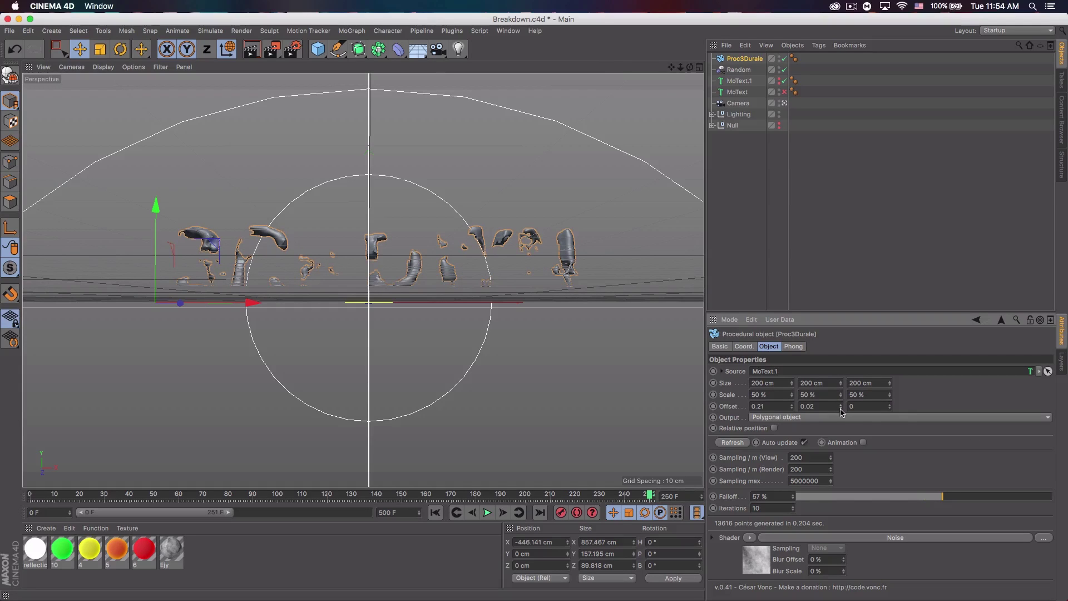
{"action": "left_click_drag", "start_coordinate": [889, 406], "coordinate": [891, 415]}
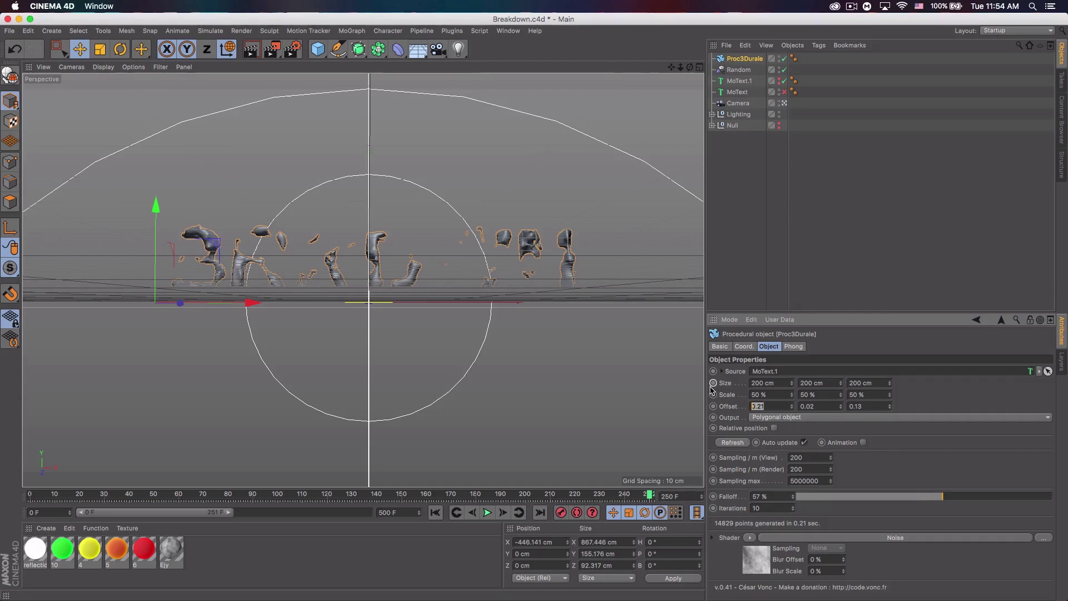
Step: Reset the Proc3Durale object's offset to 0 on all three axes
{"action": "type", "text": "0"}
{"action": "key", "text": "Tab"}
{"action": "type", "text": "0"}
{"action": "key", "text": "Tab"}
{"action": "type", "text": "0"}
{"action": "key", "text": "Tab"}
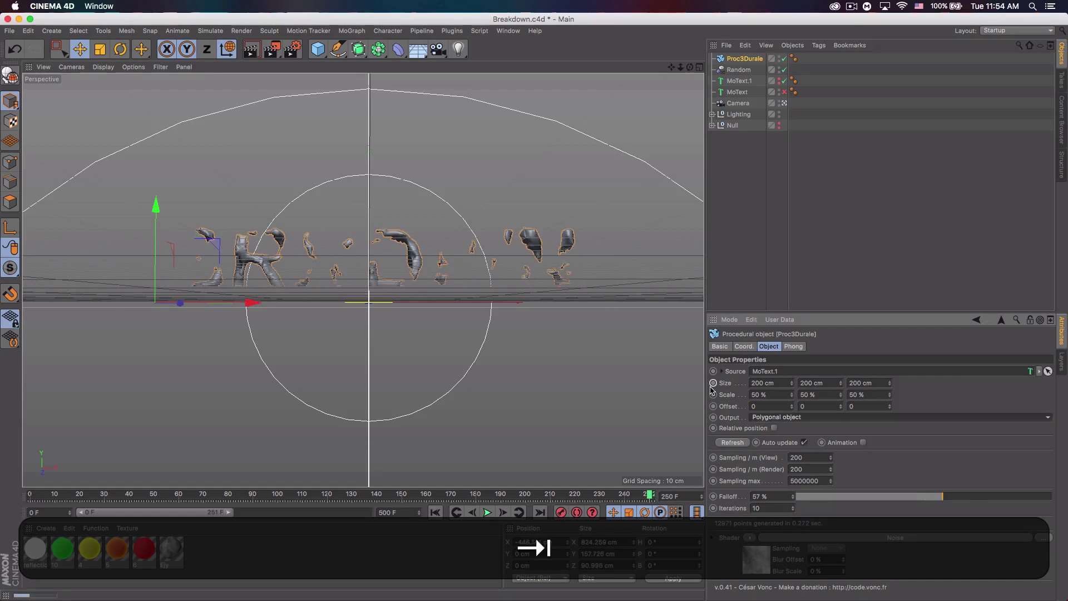
Step: Try Thinking Particles as the Proc3Durale output type, and return the output to Polygonal object
{"action": "left_click", "coordinate": [932, 418]}
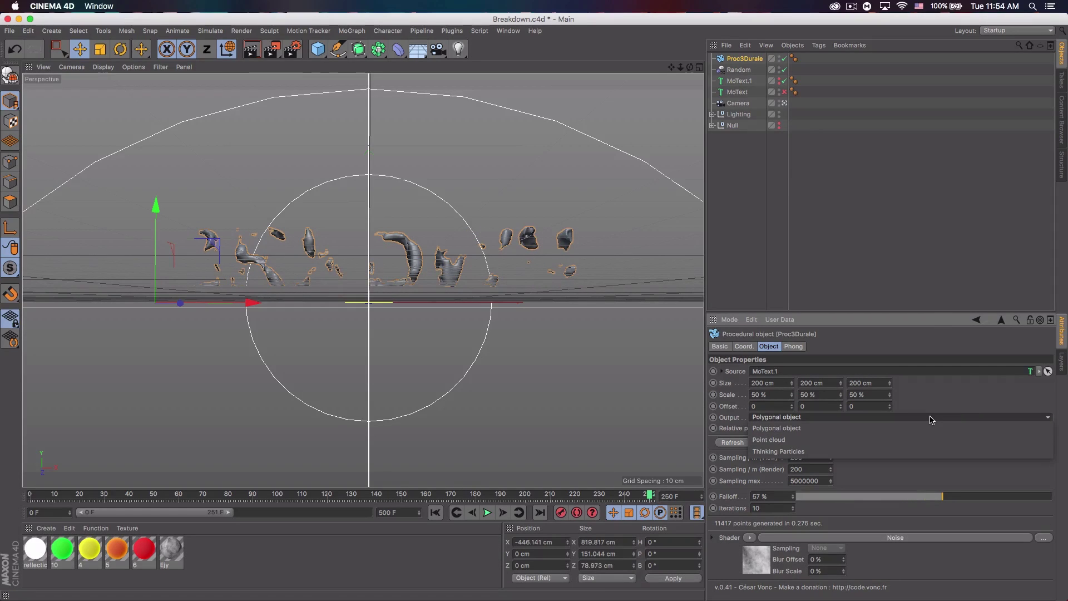
{"action": "left_click", "coordinate": [800, 451]}
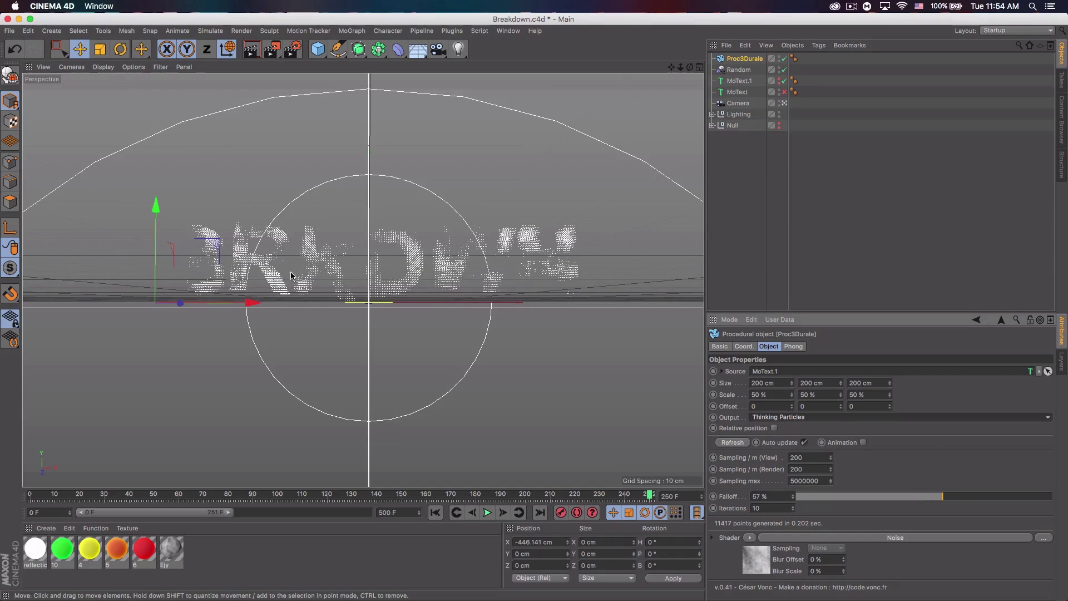
{"action": "left_click", "coordinate": [819, 417]}
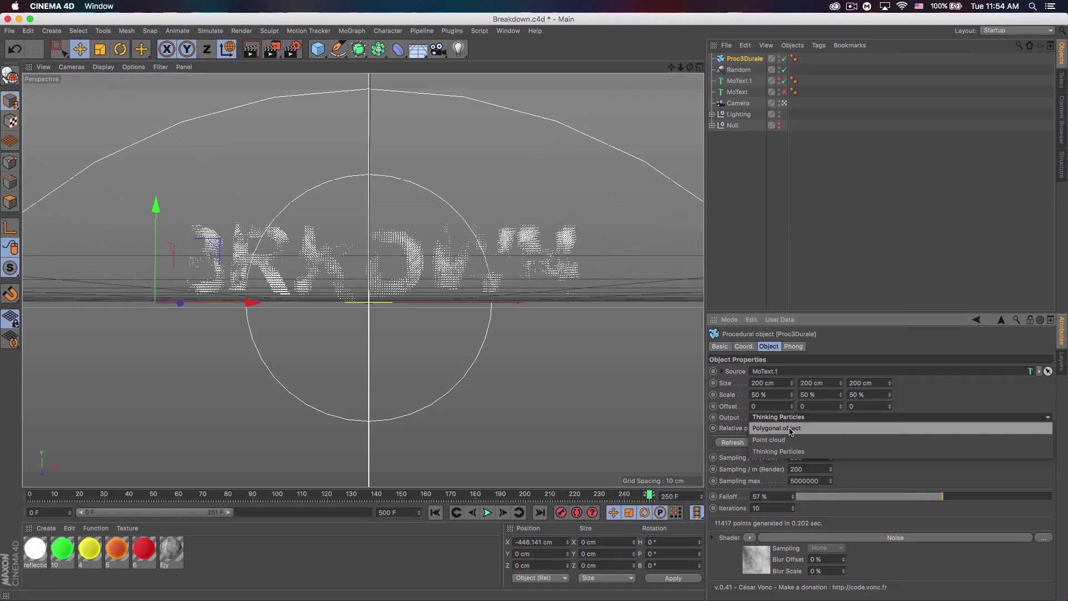
{"action": "left_click", "coordinate": [791, 431]}
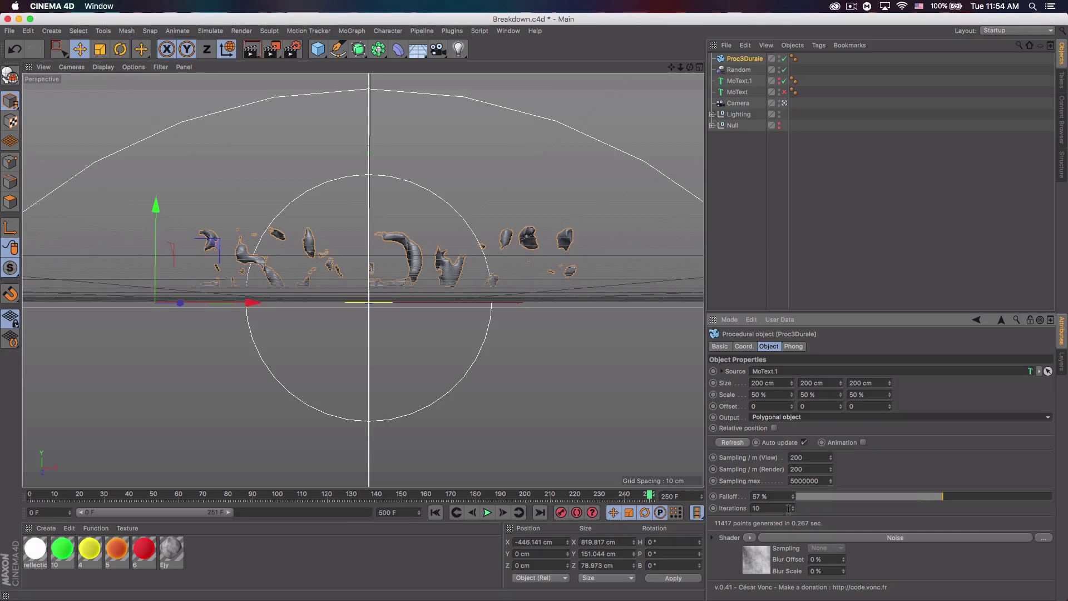
Step: Try a higher number of iterations on the Proc3Durale object, and set the iterations back to 10
{"action": "left_click_drag", "start_coordinate": [794, 511], "coordinate": [794, 511]}
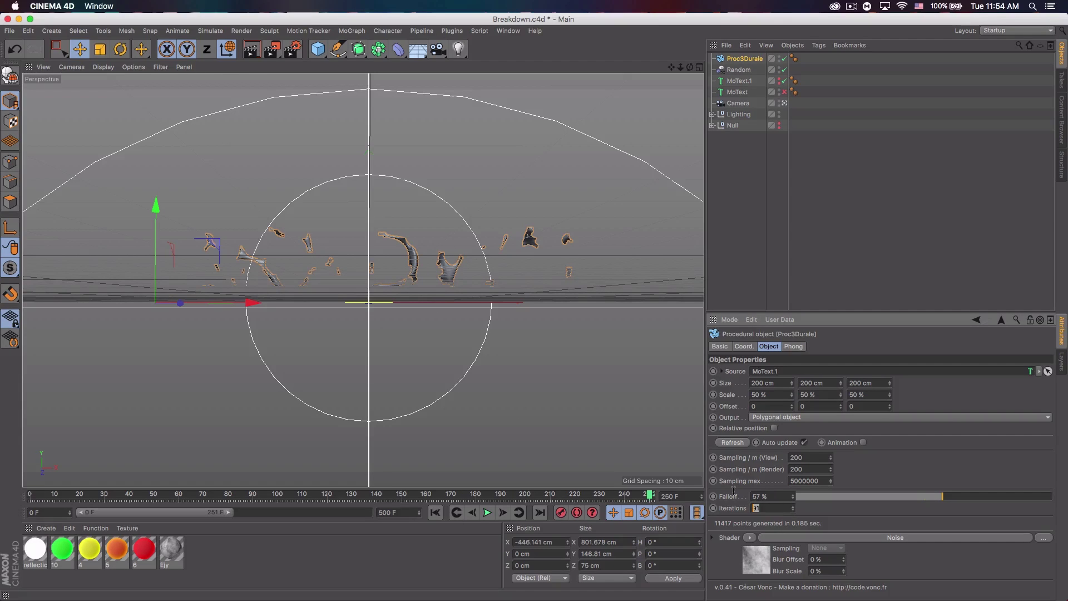
{"action": "type", "text": "10"}
{"action": "key", "text": "Return"}
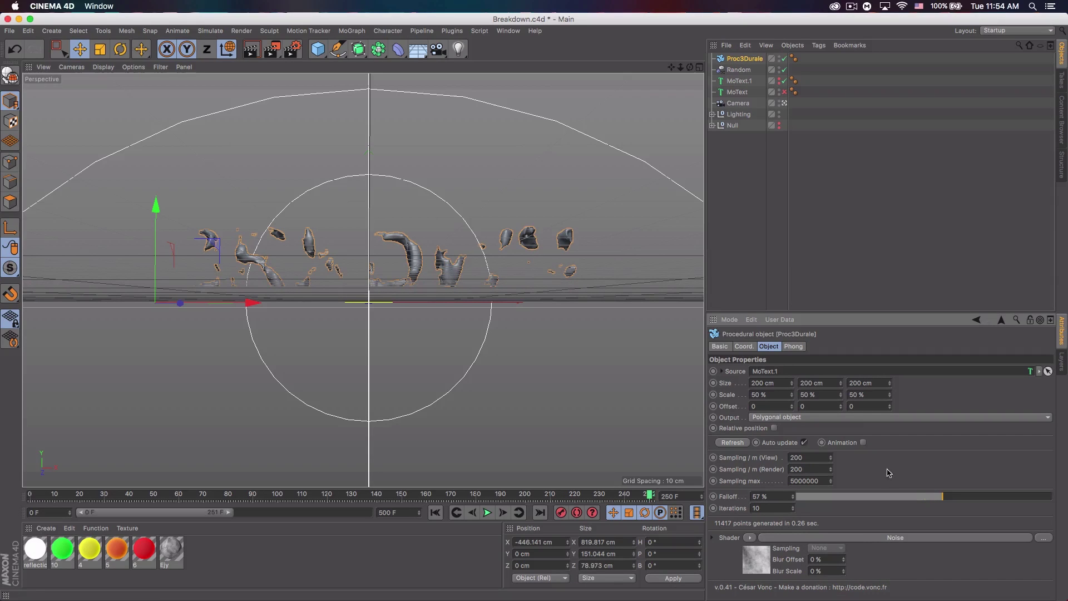
Step: Restore the Proc3Durale object's scale to 100 % on all three axes
{"action": "left_click", "coordinate": [780, 395]}
{"action": "type", "text": "100"}
{"action": "key", "text": "Tab"}
{"action": "type", "text": "100"}
{"action": "key", "text": "Tab"}
{"action": "type", "text": "100"}
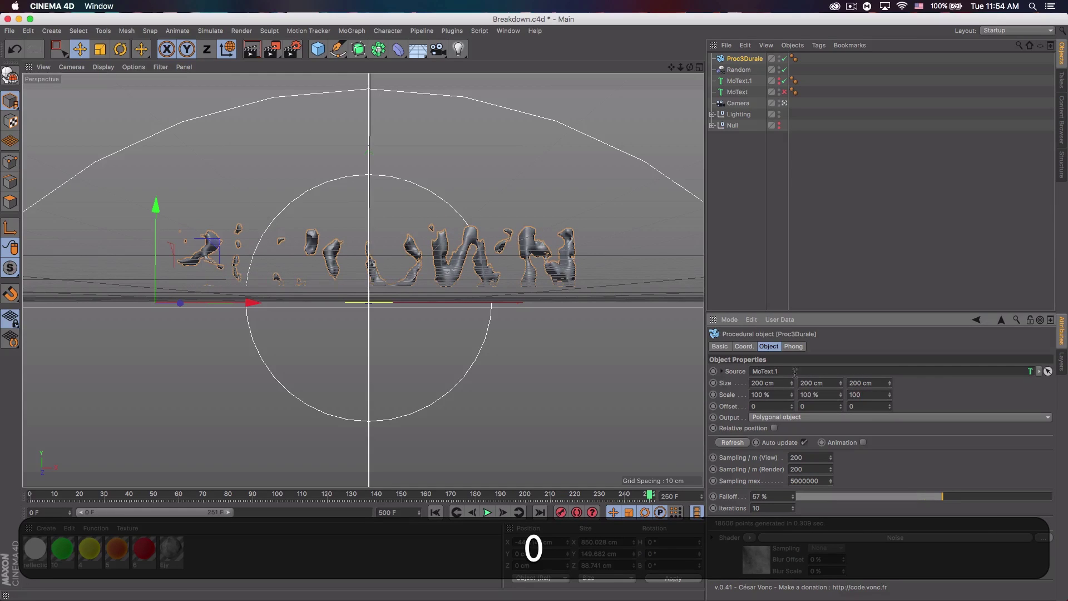
{"action": "key", "text": "Return"}
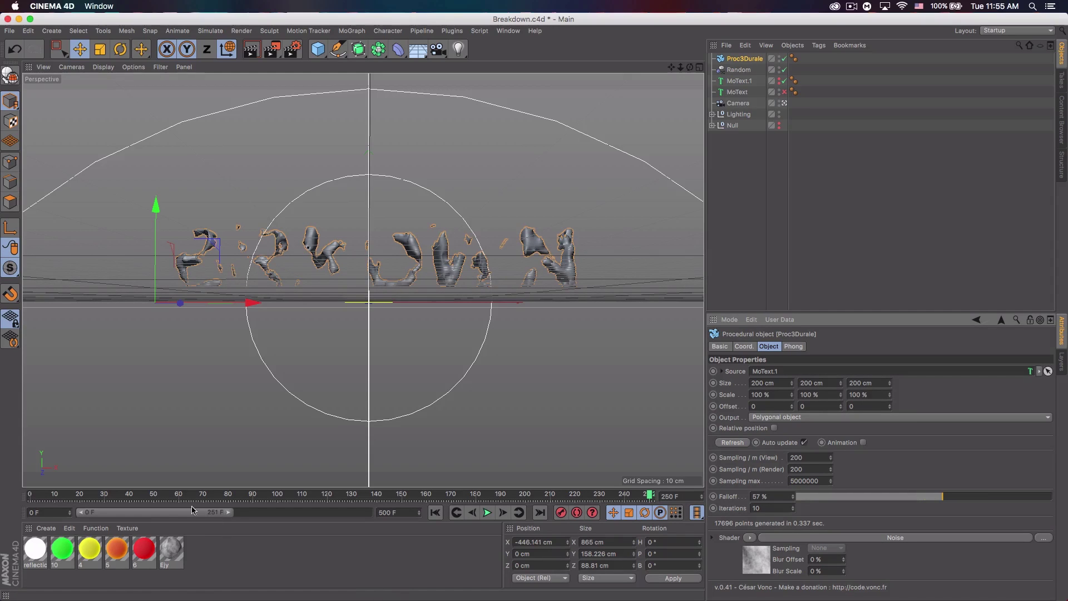
Step: Apply the grey Ejy material to the Proc3Durale object and duplicate the object
{"action": "left_click", "coordinate": [195, 558]}
{"action": "left_click_drag", "start_coordinate": [172, 553], "coordinate": [744, 59]}
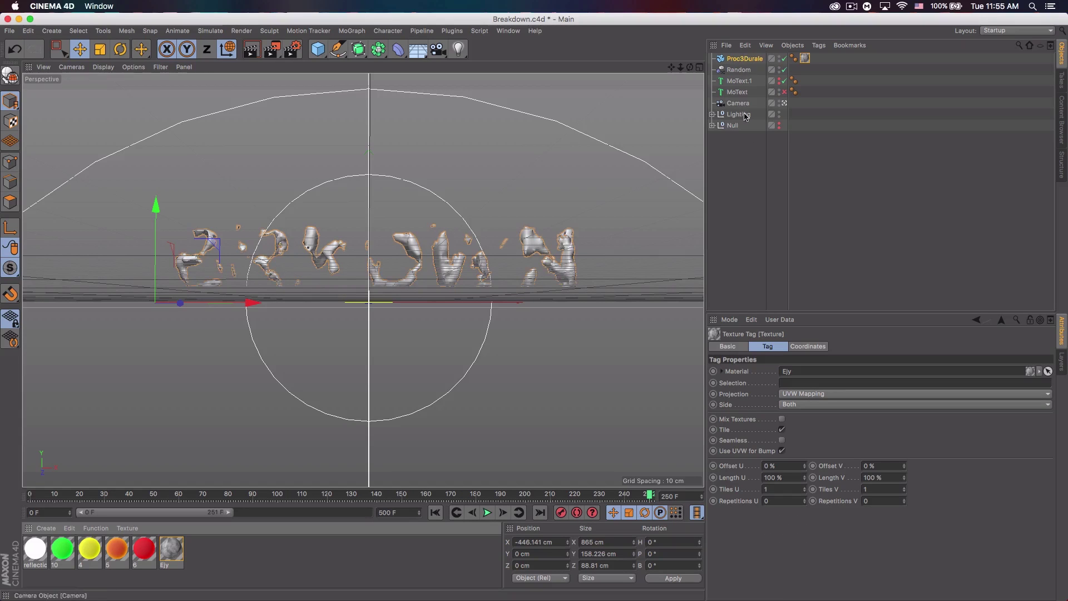
{"action": "left_click", "coordinate": [746, 58]}
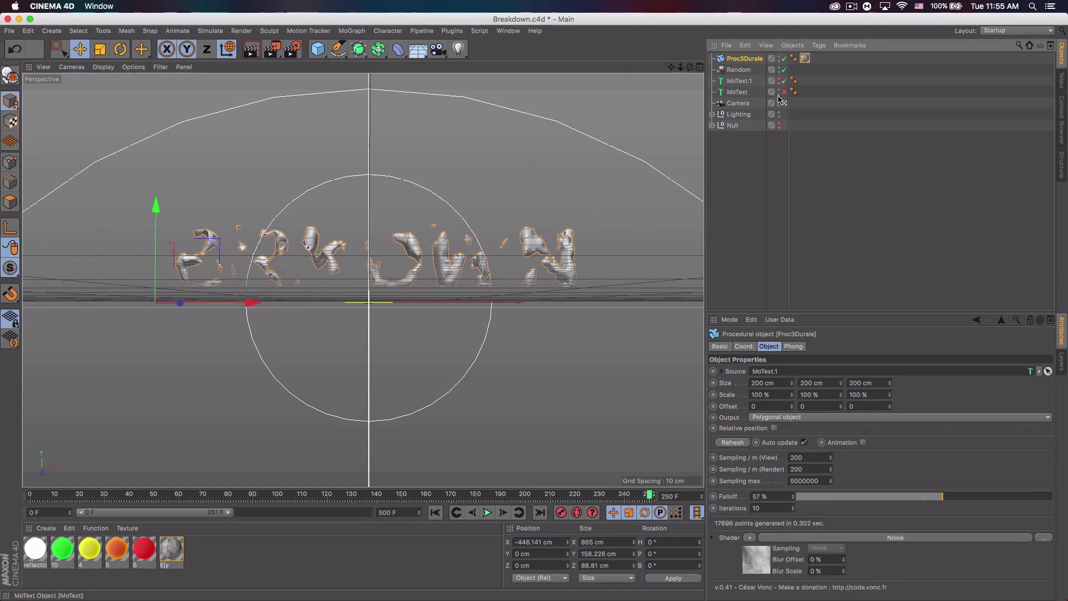
{"action": "key", "text": "super+c"}
{"action": "key", "text": "super+v"}
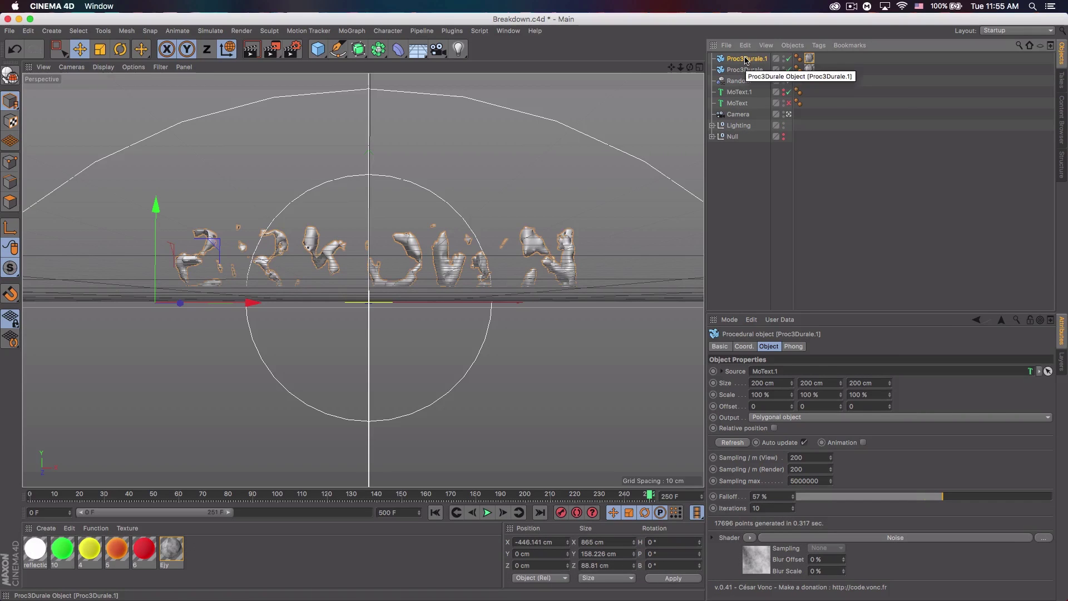
Step: Replace the Proc3Durale copy's material with red material 6 and set its Noise shader to Blistered Turbulence
{"action": "left_click_drag", "start_coordinate": [139, 549], "coordinate": [810, 59]}
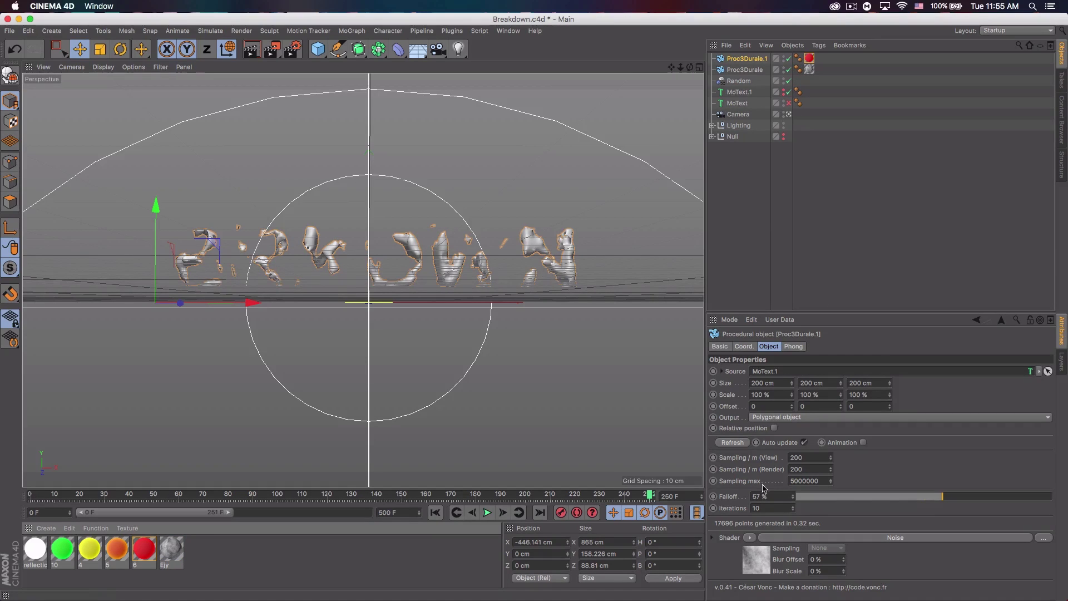
{"action": "left_click", "coordinate": [758, 554]}
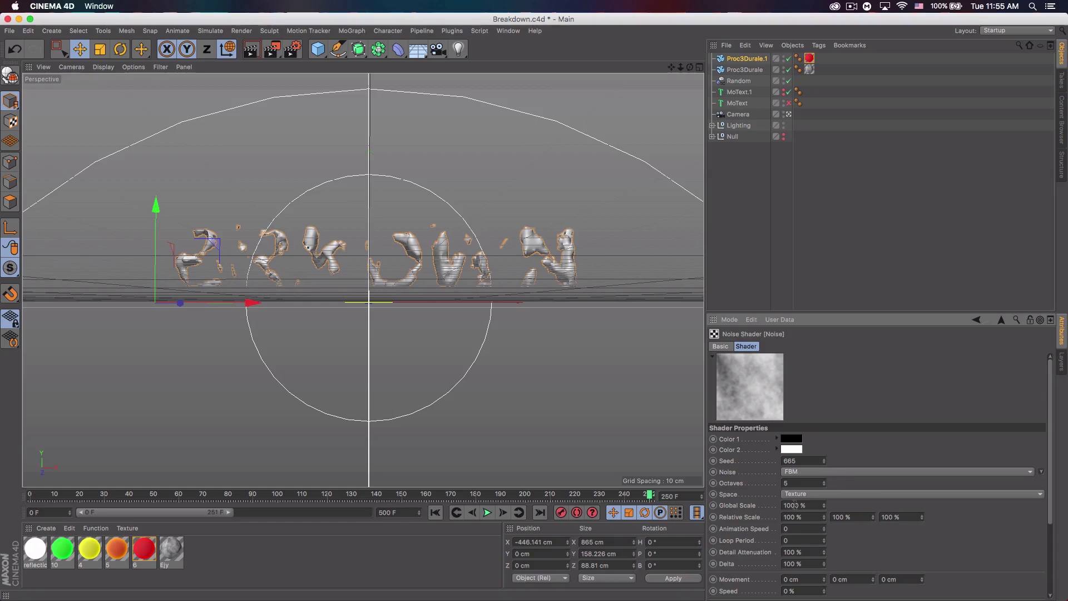
{"action": "left_click", "coordinate": [841, 473]}
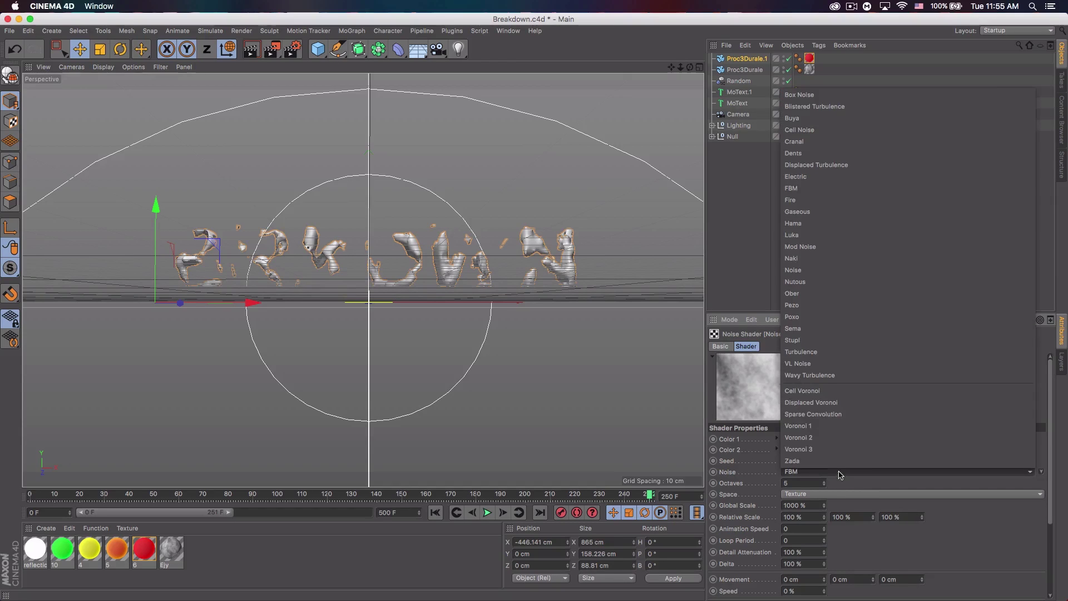
{"action": "left_click", "coordinate": [844, 107]}
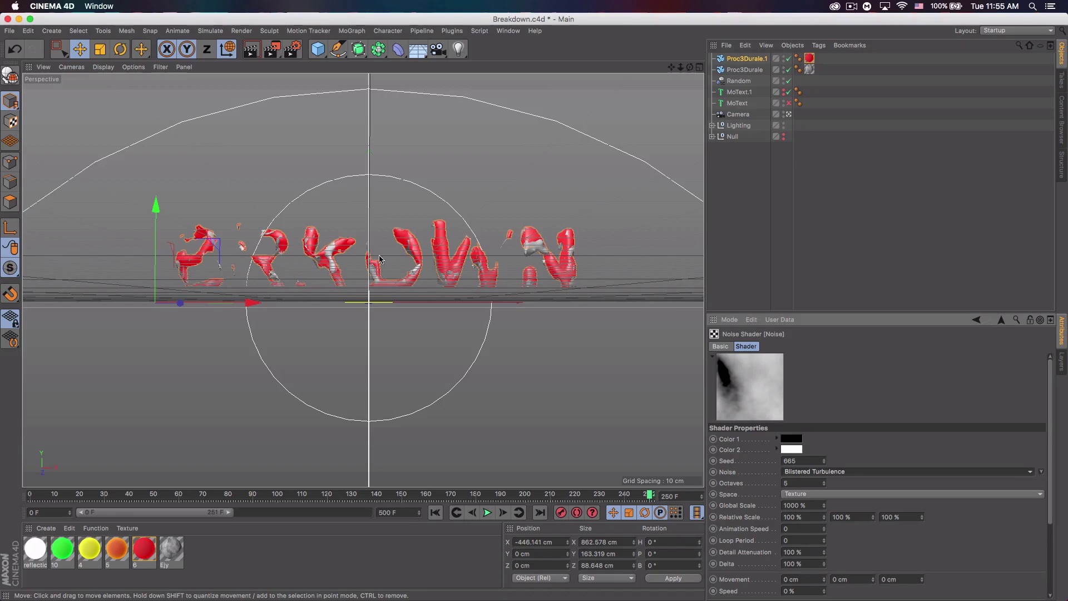
Step: Set the red Proc3Durale copy's scale to 80 % on all three axes
{"action": "left_click", "coordinate": [746, 59]}
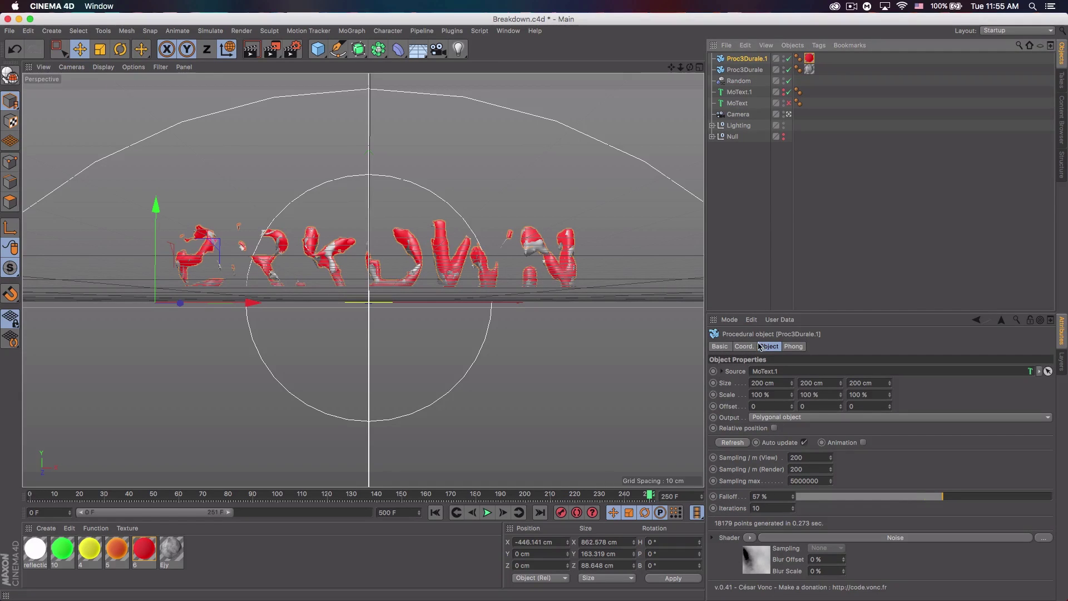
{"action": "left_click", "coordinate": [773, 394]}
{"action": "type", "text": "8"}
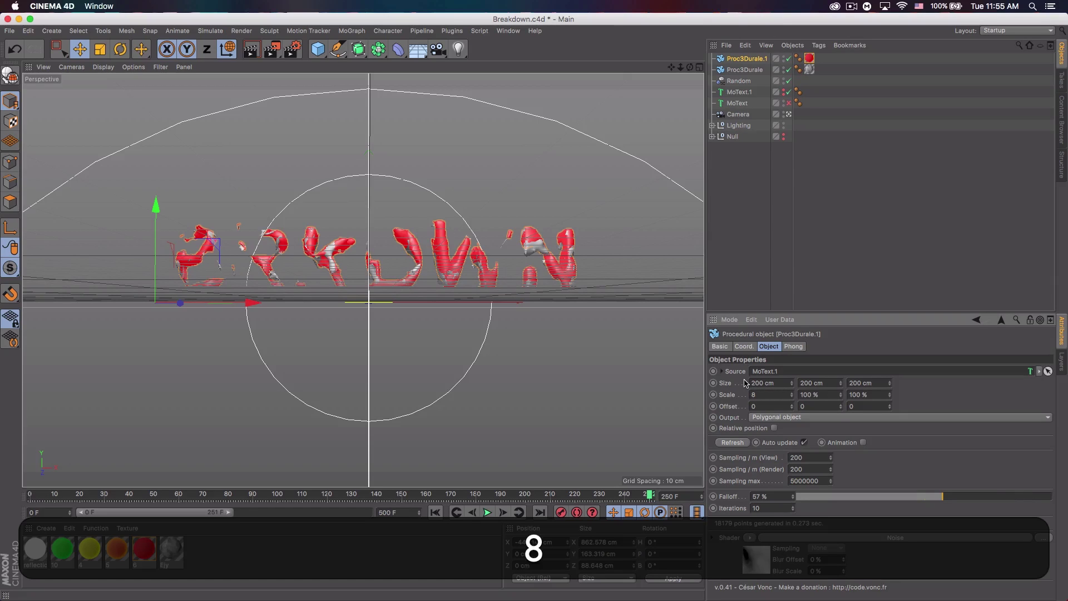
{"action": "type", "text": "0"}
{"action": "key", "text": "Tab"}
{"action": "type", "text": "80"}
{"action": "key", "text": "Tab"}
{"action": "type", "text": "80"}
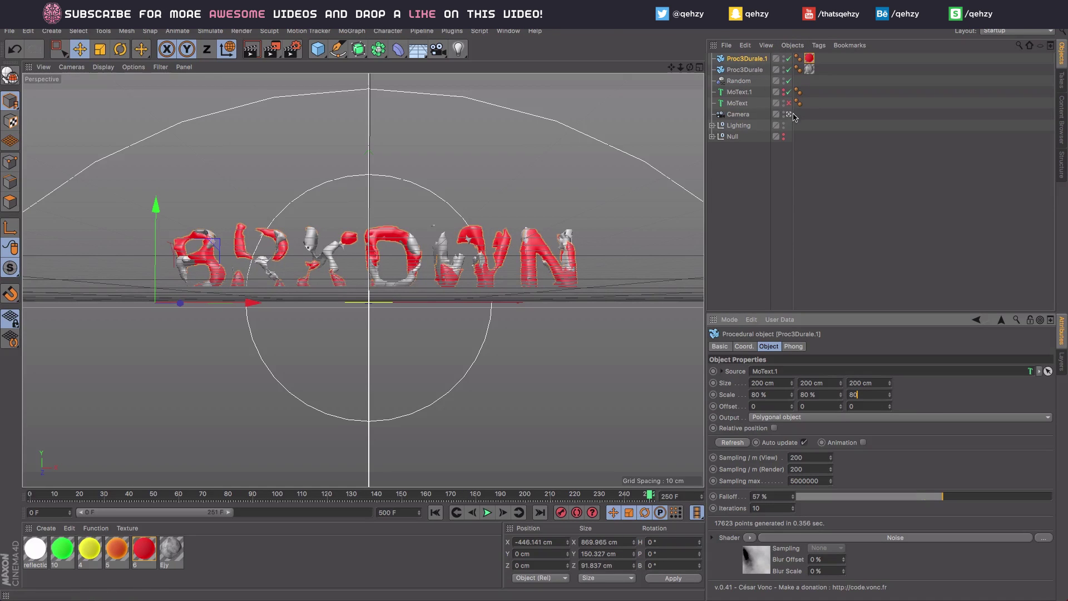
Step: Move the red Proc3Durale copy along the Z axis to a position of about 8 cm
{"action": "left_click_drag", "start_coordinate": [389, 278], "coordinate": [517, 288], "text": "alt"}
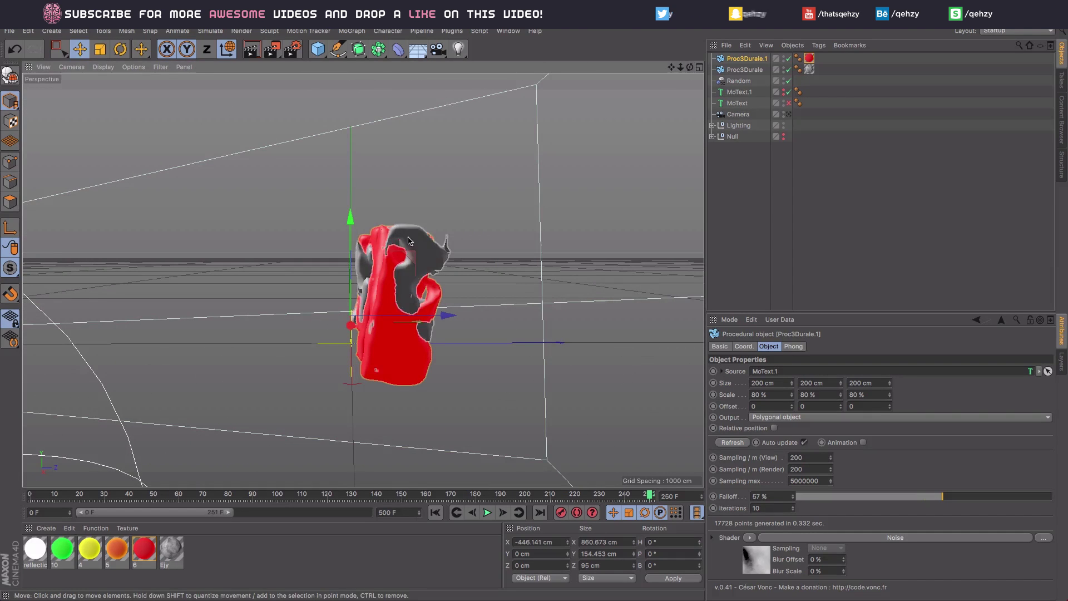
{"action": "left_click_drag", "start_coordinate": [689, 67], "coordinate": [699, 68]}
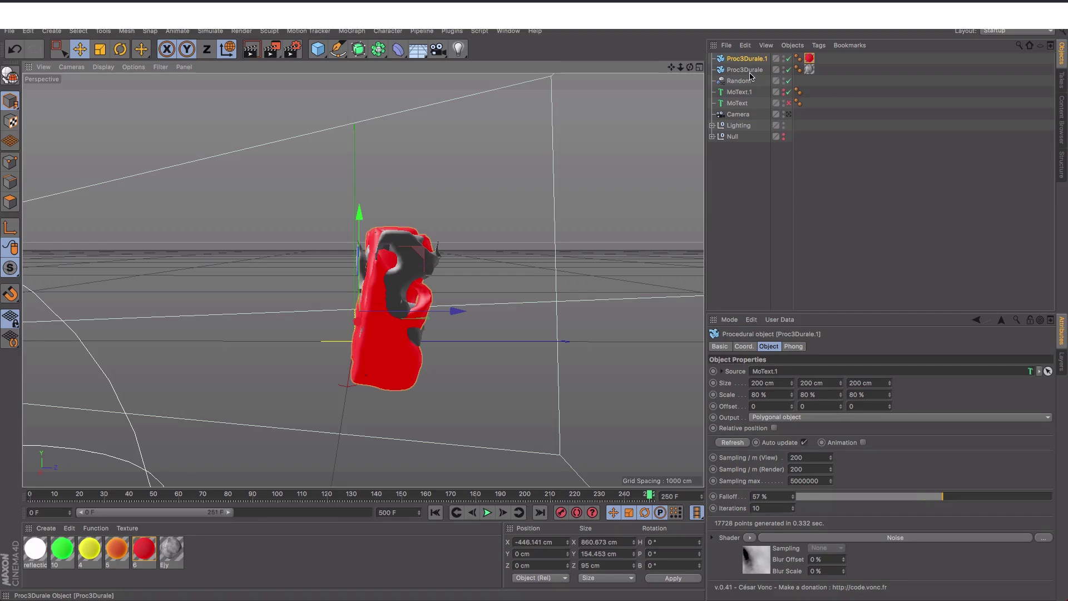
{"action": "left_click_drag", "start_coordinate": [690, 68], "coordinate": [711, 73]}
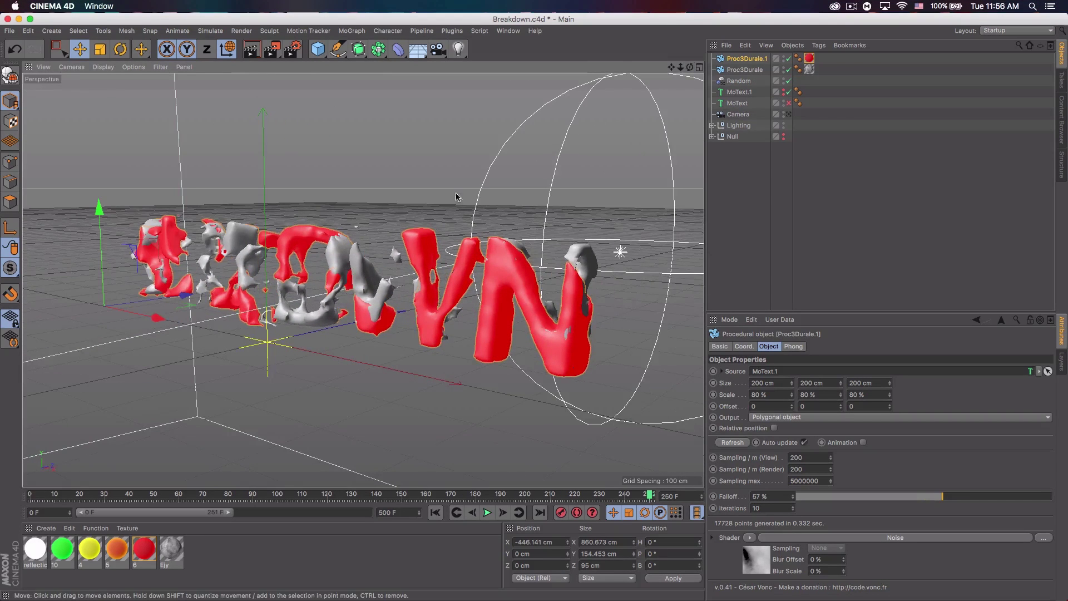
{"action": "left_click_drag", "start_coordinate": [185, 294], "coordinate": [188, 296]}
Step: Return to the scene camera's view and render the two-coloured text in the viewport
{"action": "left_click", "coordinate": [789, 114]}
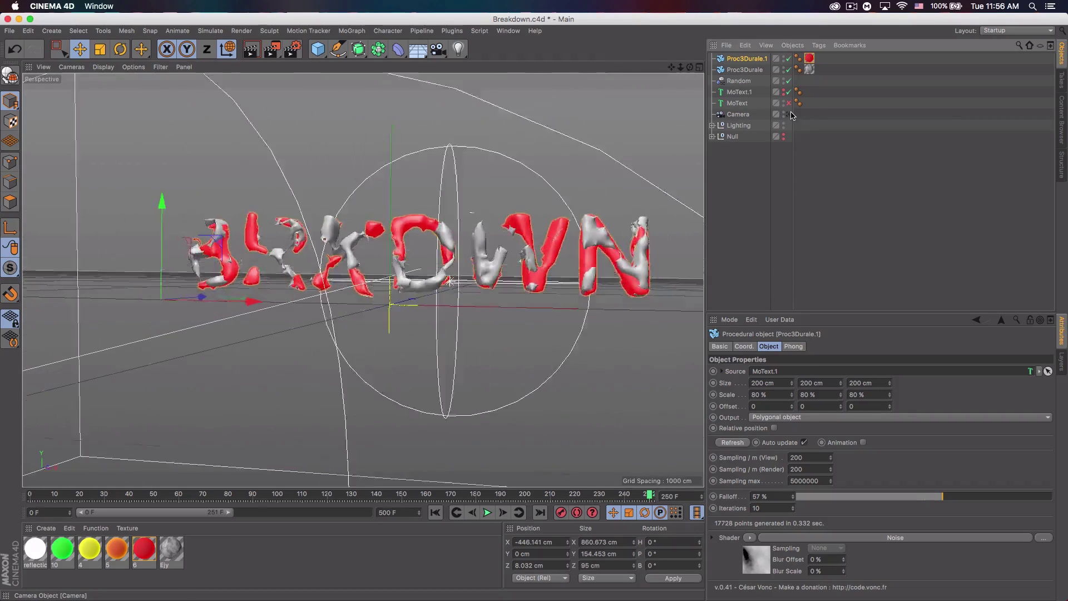
{"action": "left_click", "coordinate": [791, 114]}
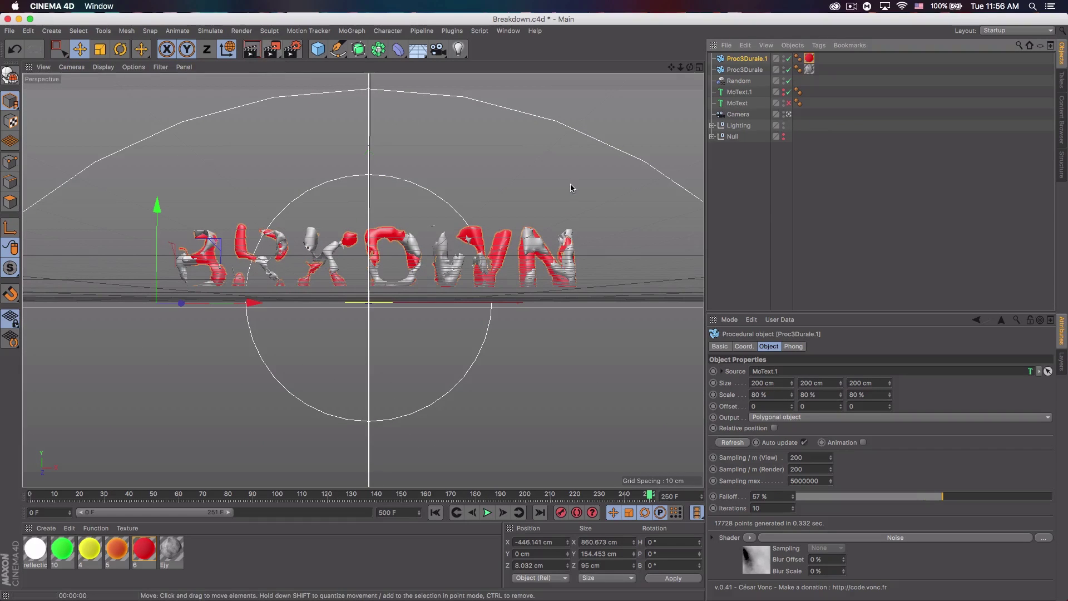
{"action": "key", "text": "ctrl+r"}
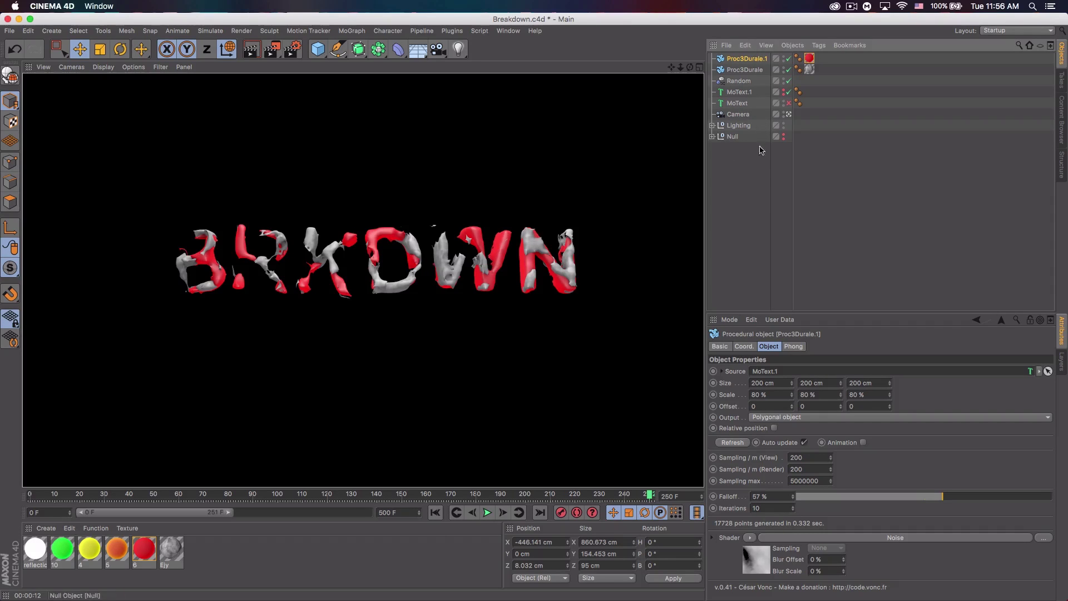
Step: Duplicate the red Proc3Durale copy and replace the new duplicate's material with orange material 5
{"action": "left_click", "coordinate": [781, 199]}
{"action": "left_click", "coordinate": [758, 58]}
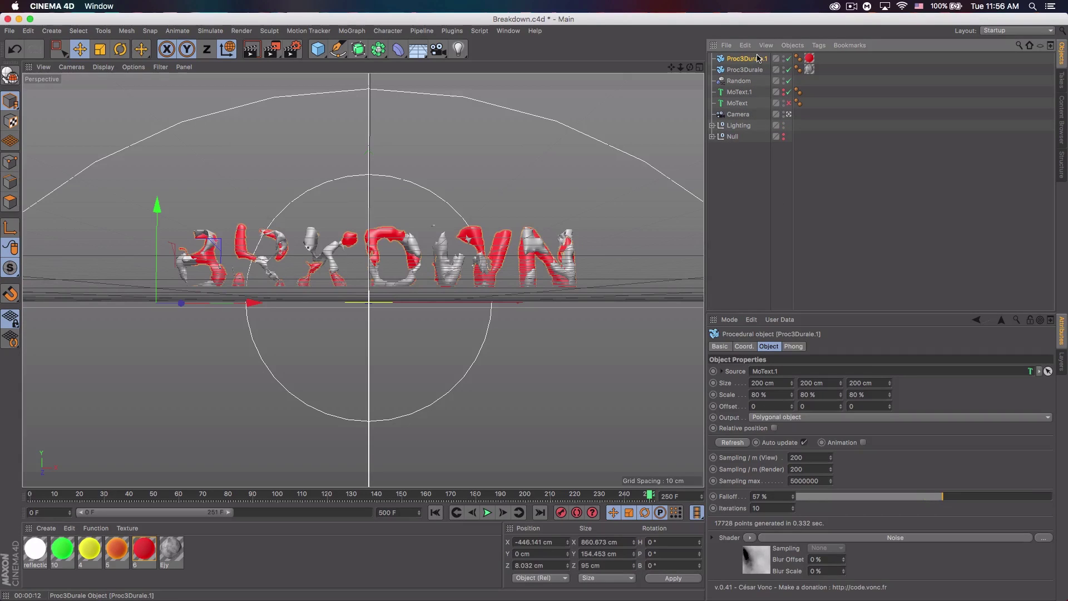
{"action": "key", "text": "super+c"}
{"action": "key", "text": "super+v"}
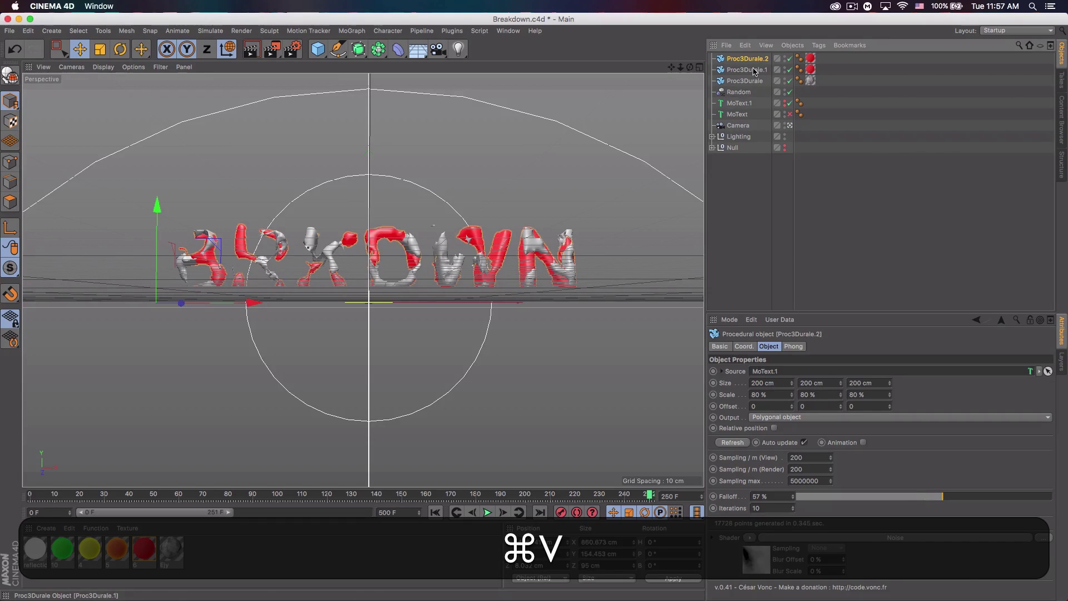
{"action": "left_click_drag", "start_coordinate": [117, 539], "coordinate": [812, 59]}
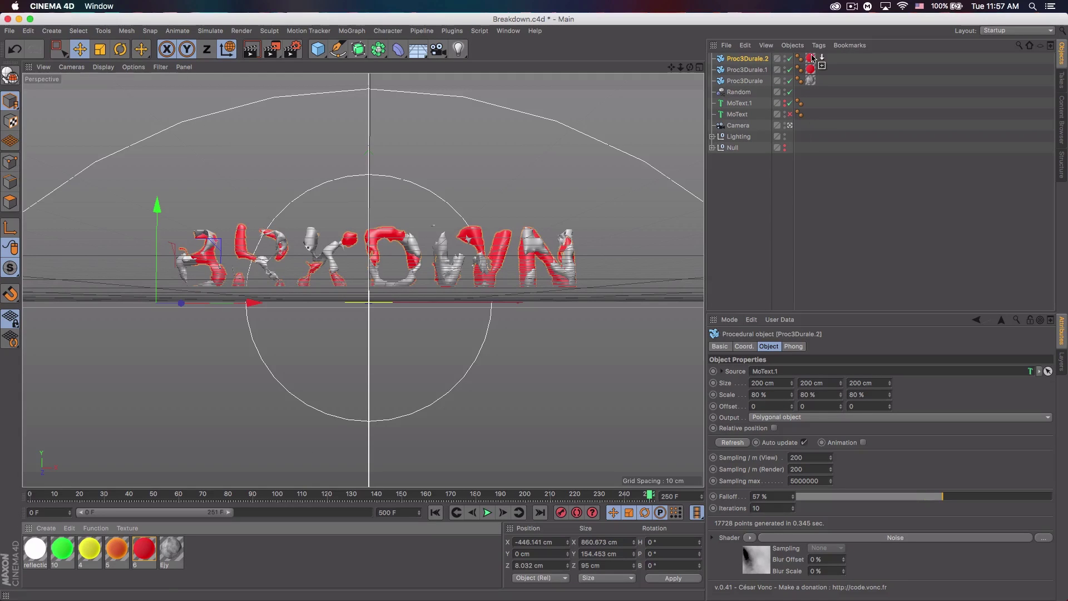
Step: Set the orange Proc3Durale copy's scale to 100 % on all three axes
{"action": "left_click", "coordinate": [761, 395]}
{"action": "type", "text": "100"}
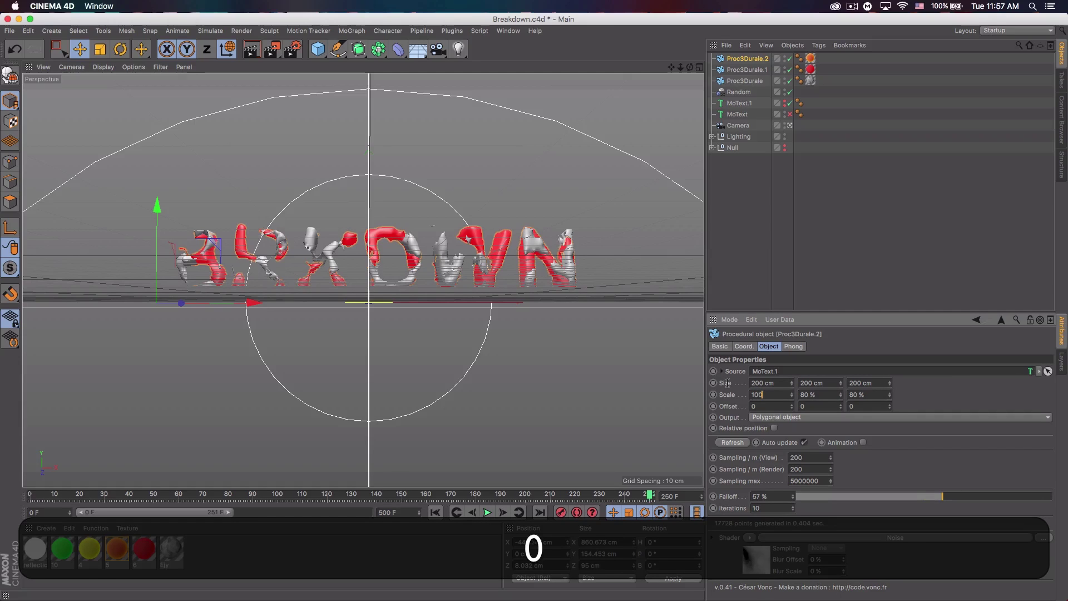
{"action": "key", "text": "Tab"}
{"action": "type", "text": "100"}
{"action": "key", "text": "Tab"}
{"action": "type", "text": "100"}
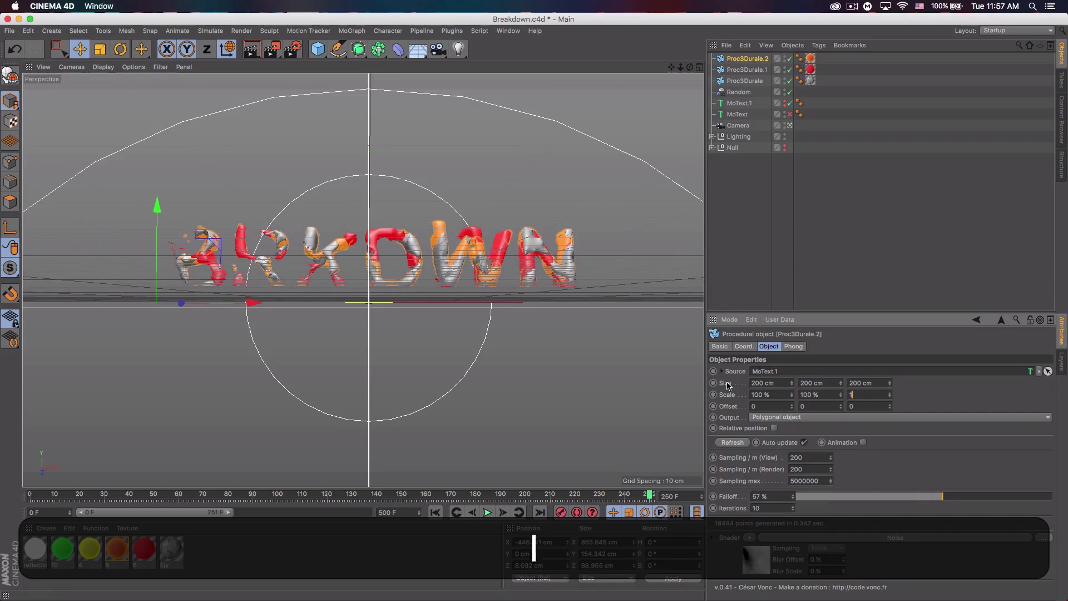
Step: Set the noise type of the orange copy's Noise shader to Noise
{"action": "left_click", "coordinate": [762, 558]}
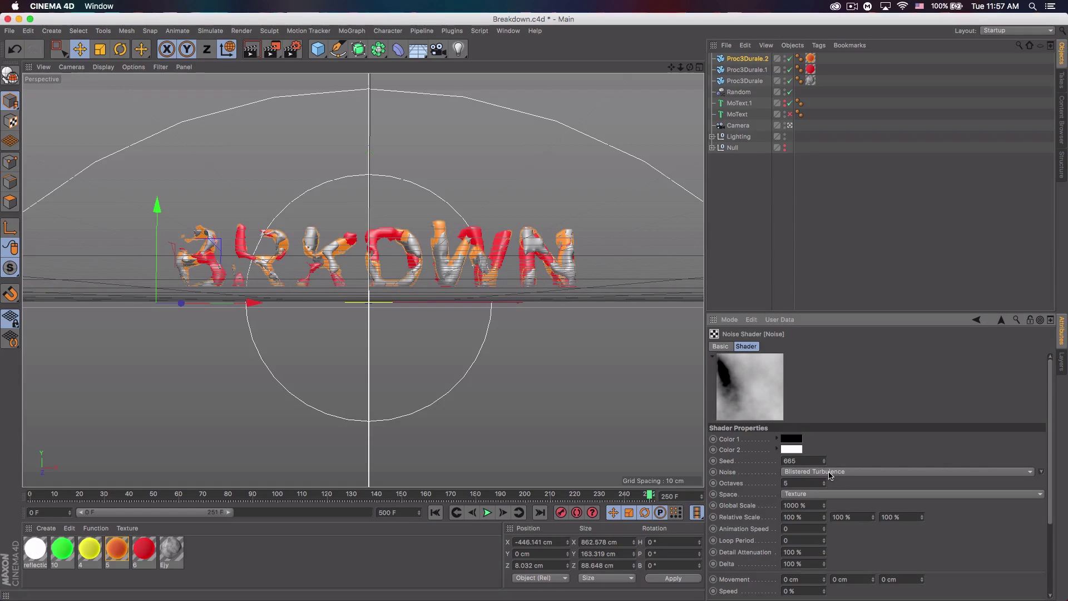
{"action": "left_click", "coordinate": [965, 474]}
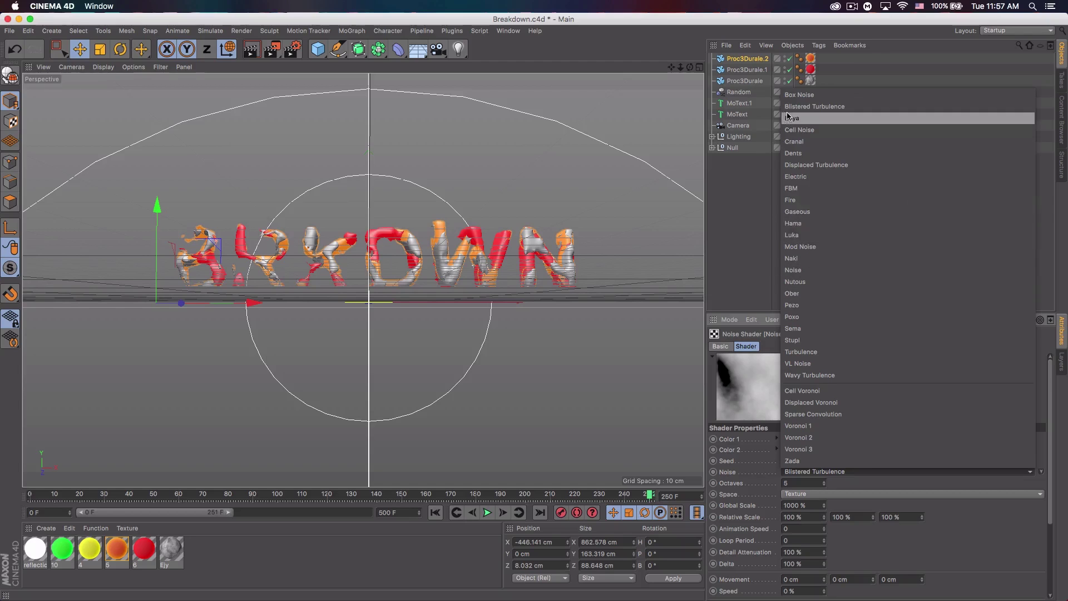
{"action": "left_click", "coordinate": [804, 271]}
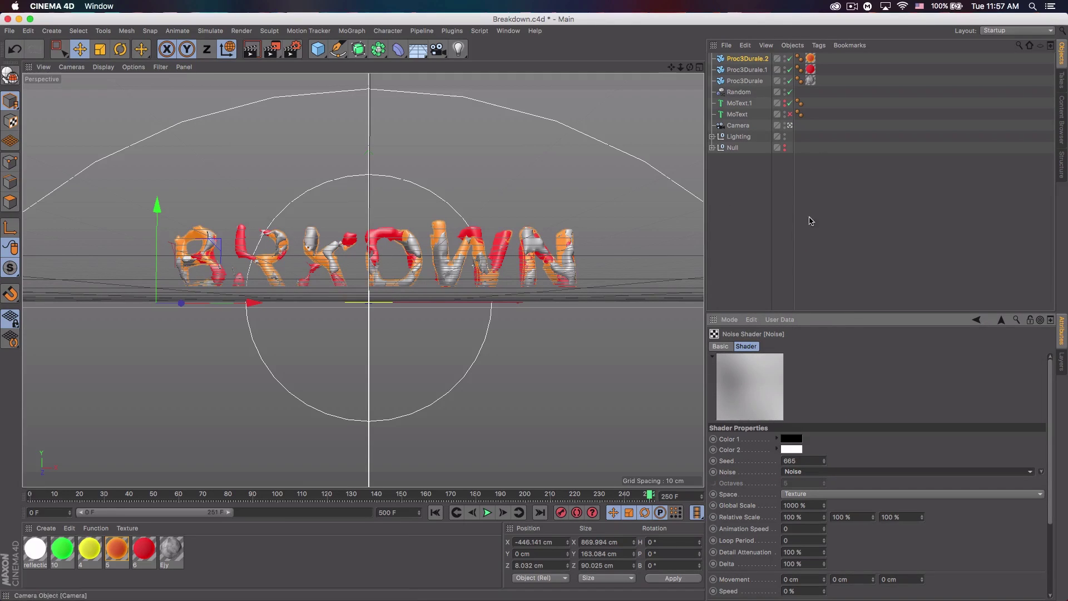
Step: Move the orange Proc3Durale copy along the Z axis to about 23 cm and return to the scene camera's view
{"action": "left_click", "coordinate": [790, 125]}
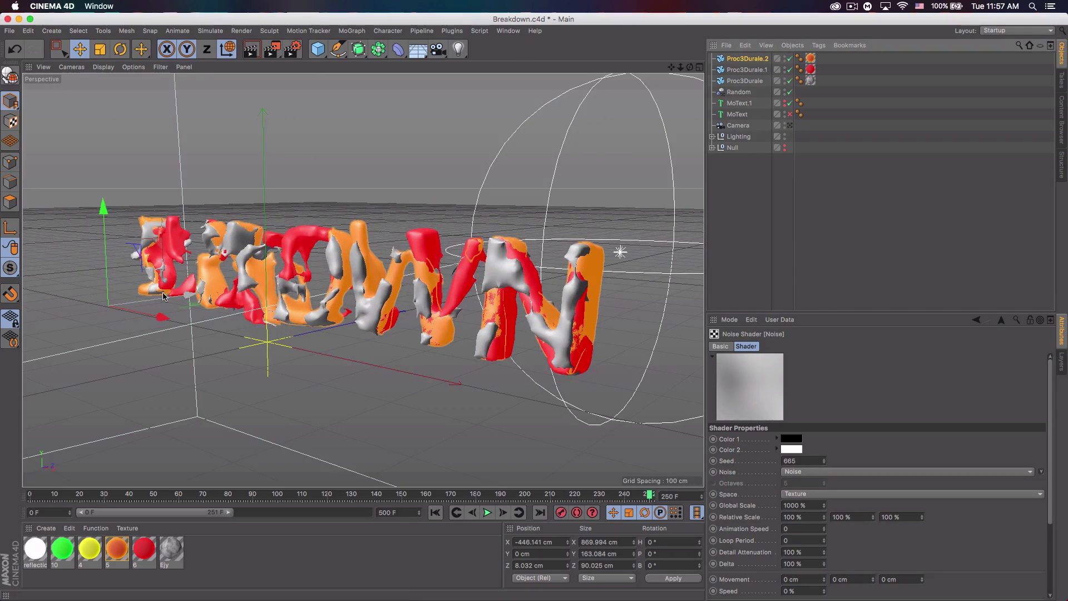
{"action": "left_click_drag", "start_coordinate": [175, 298], "coordinate": [183, 295]}
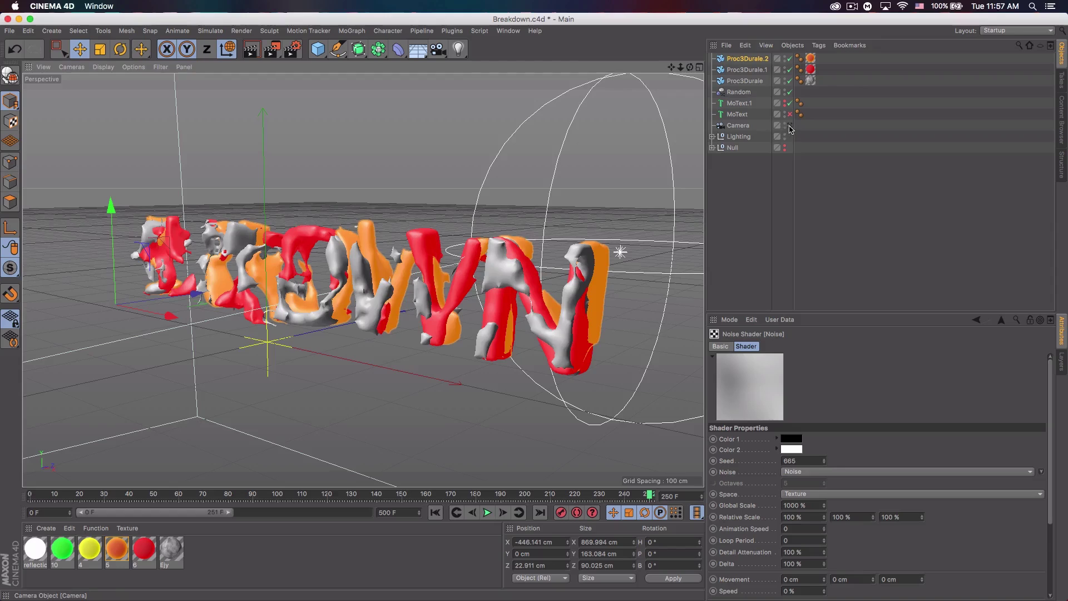
{"action": "left_click", "coordinate": [789, 125]}
{"action": "left_click", "coordinate": [853, 246]}
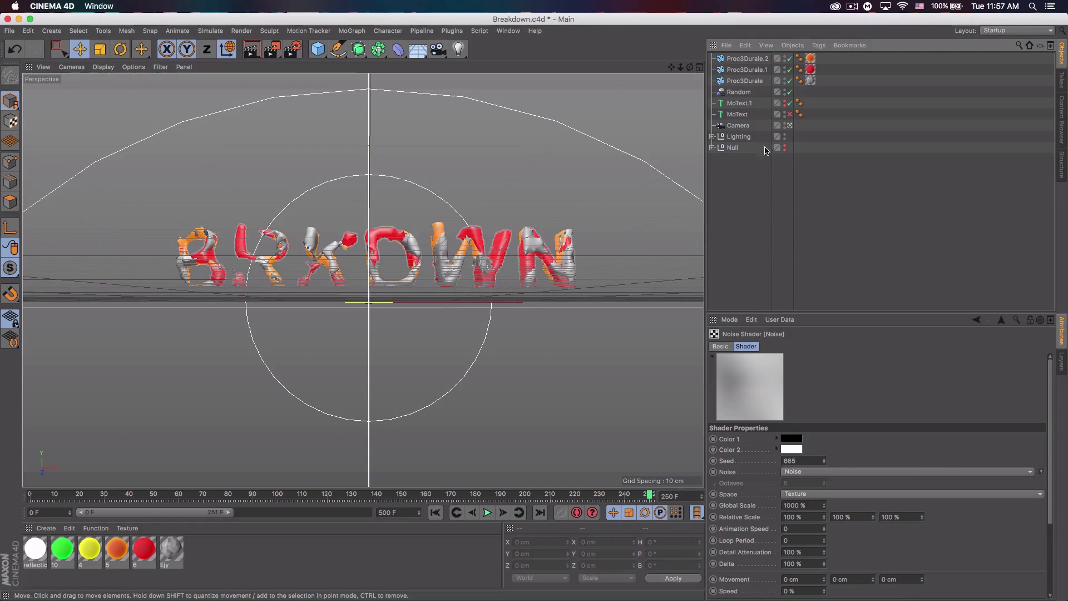
Step: Duplicate the orange Proc3Durale copy and replace the new duplicate's material with yellow material 4
{"action": "left_click", "coordinate": [752, 60]}
{"action": "key", "text": "super+c"}
{"action": "key", "text": "super+v"}
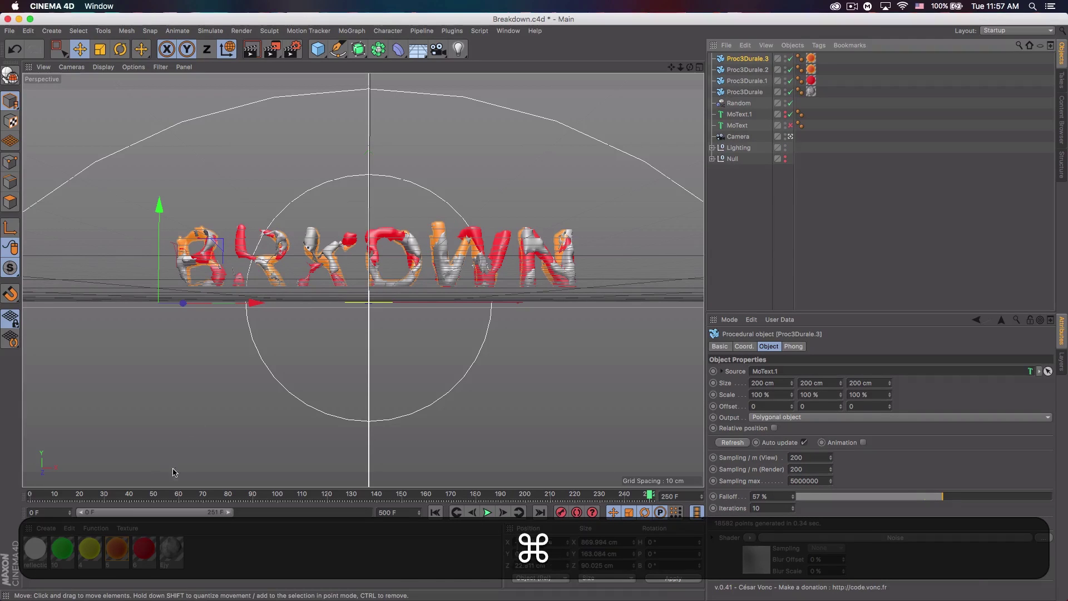
{"action": "left_click", "coordinate": [92, 551]}
{"action": "left_click_drag", "start_coordinate": [92, 551], "coordinate": [812, 59]}
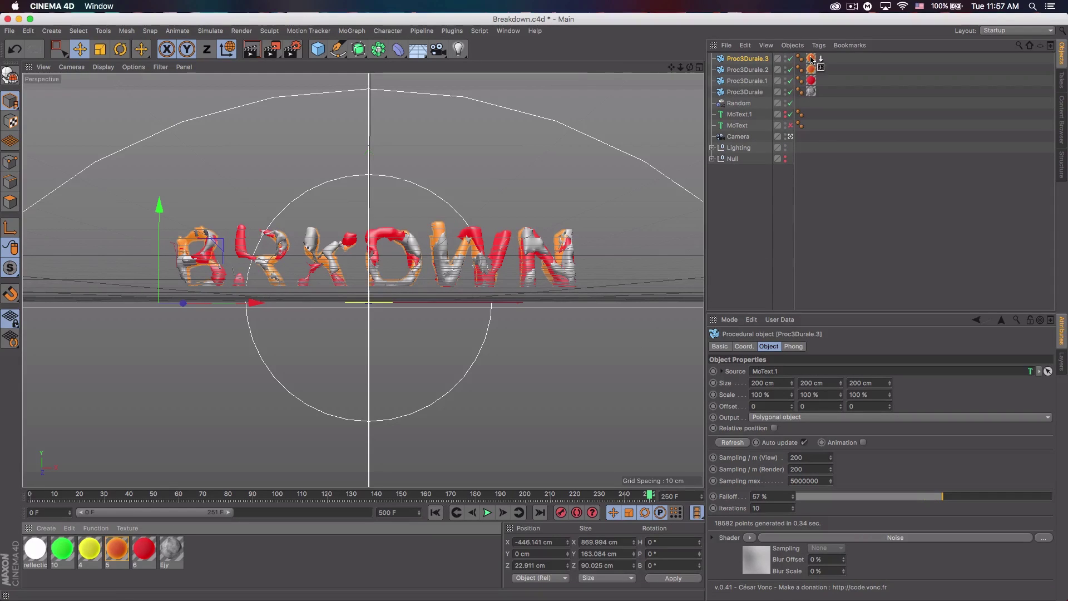
{"action": "left_click", "coordinate": [752, 60]}
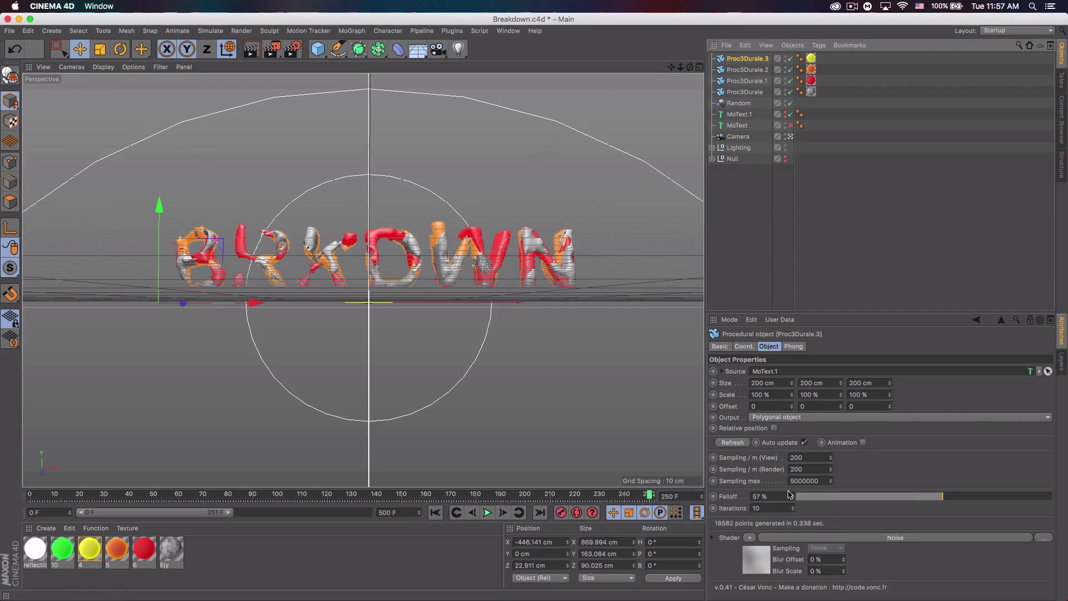
Step: Set the yellow Proc3Durale copy's scale to 60 % on all three axes
{"action": "double_click", "coordinate": [777, 394]}
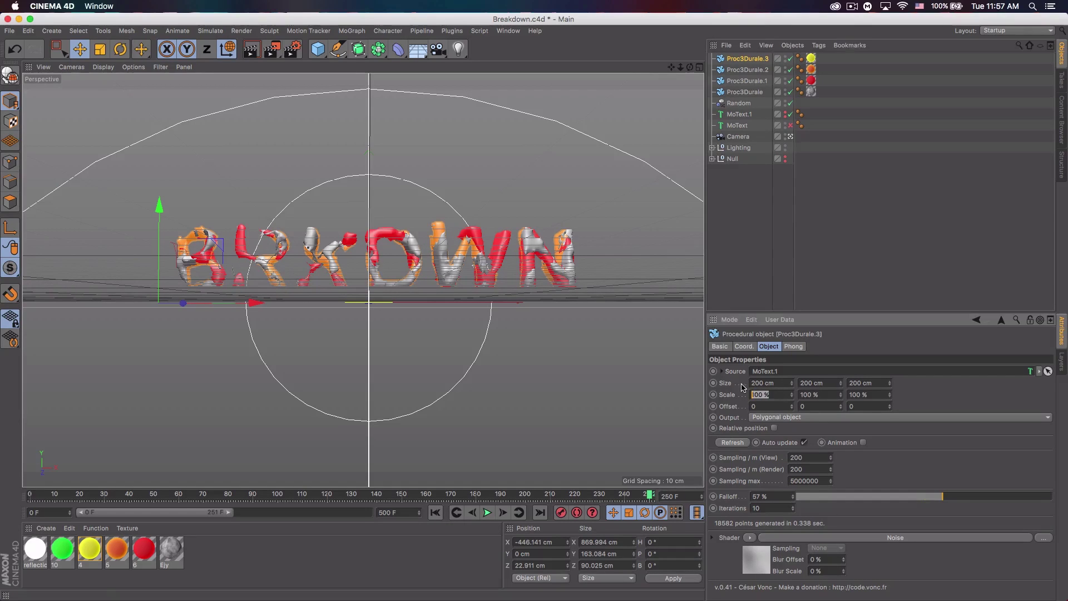
{"action": "type", "text": "60"}
{"action": "key", "text": "Tab"}
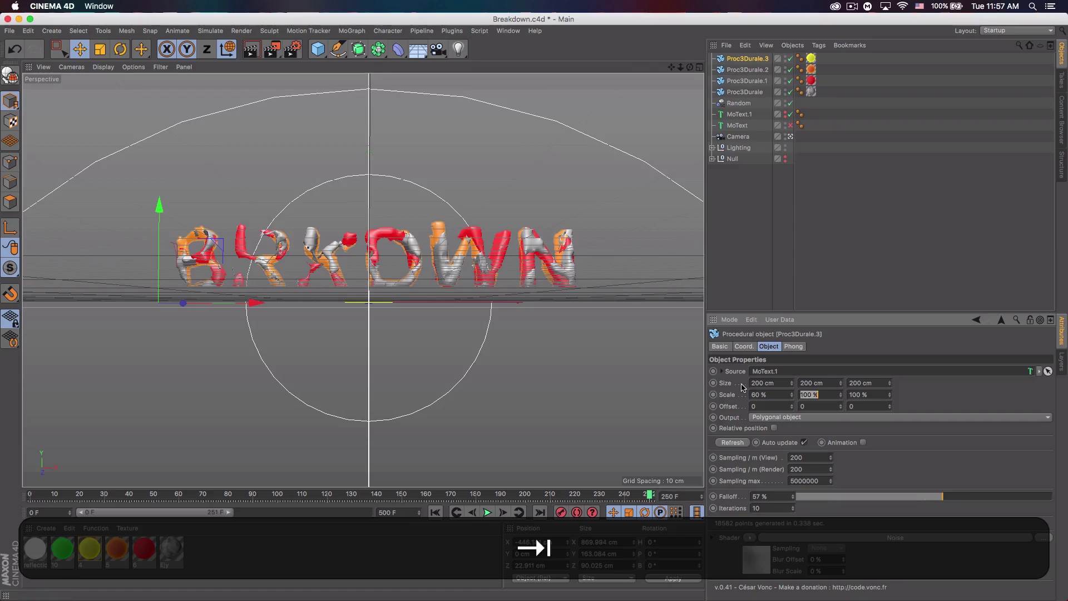
{"action": "type", "text": "60"}
{"action": "key", "text": "Tab"}
{"action": "type", "text": "60"}
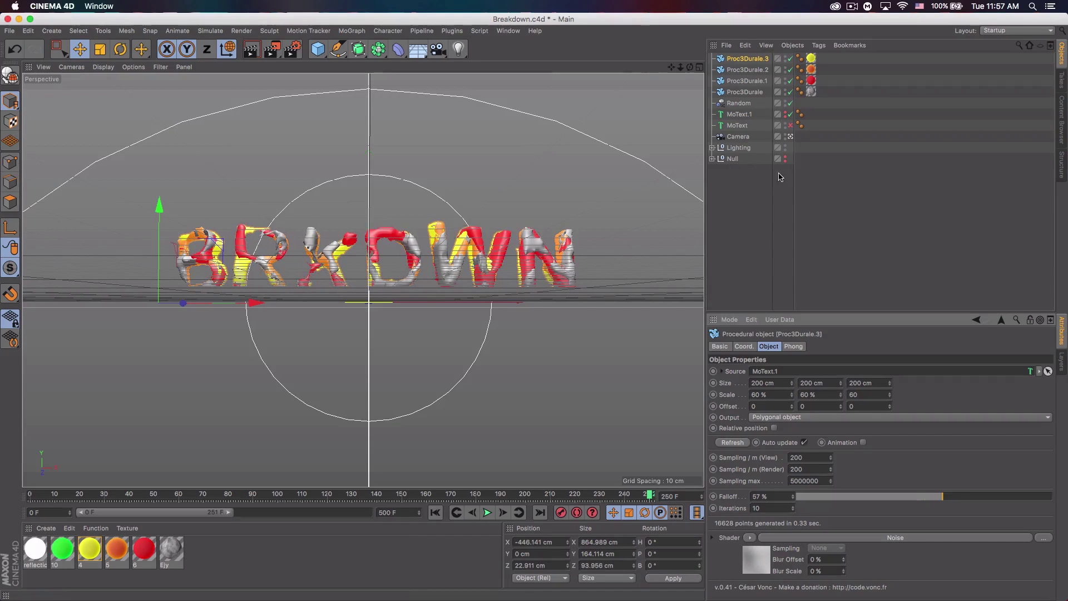
Step: Set the noise type of the yellow copy's Noise shader to Blistered Turbulence
{"action": "left_click", "coordinate": [763, 565]}
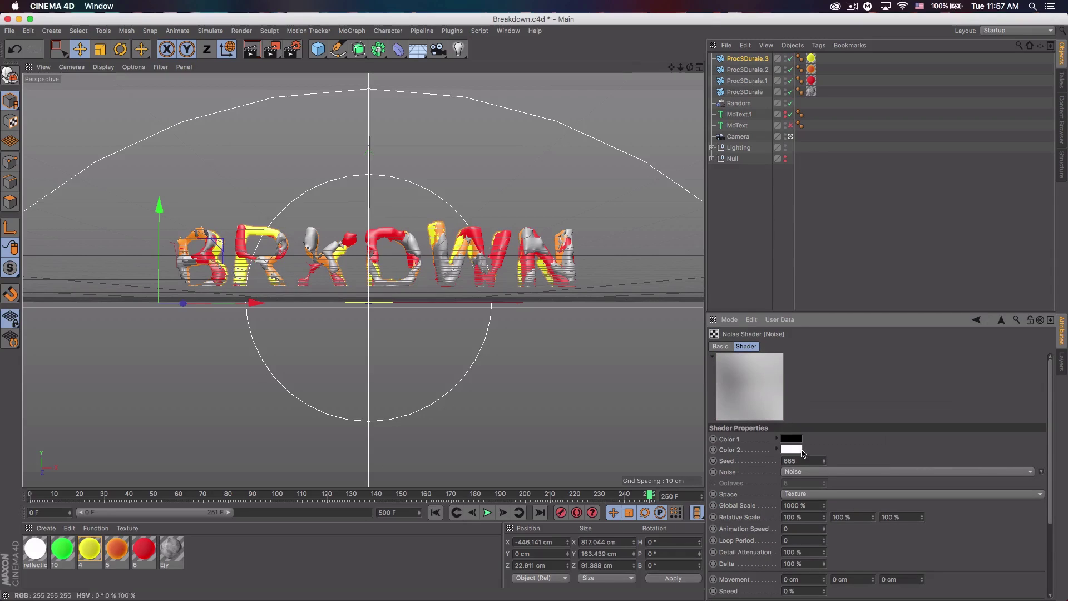
{"action": "left_click", "coordinate": [1019, 473]}
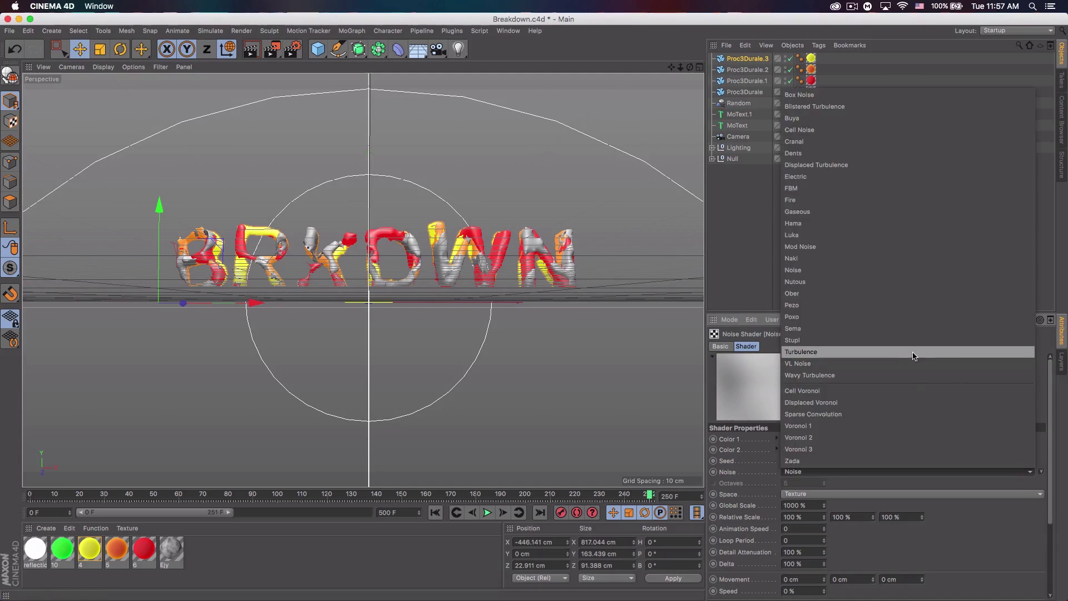
{"action": "left_click", "coordinate": [818, 108]}
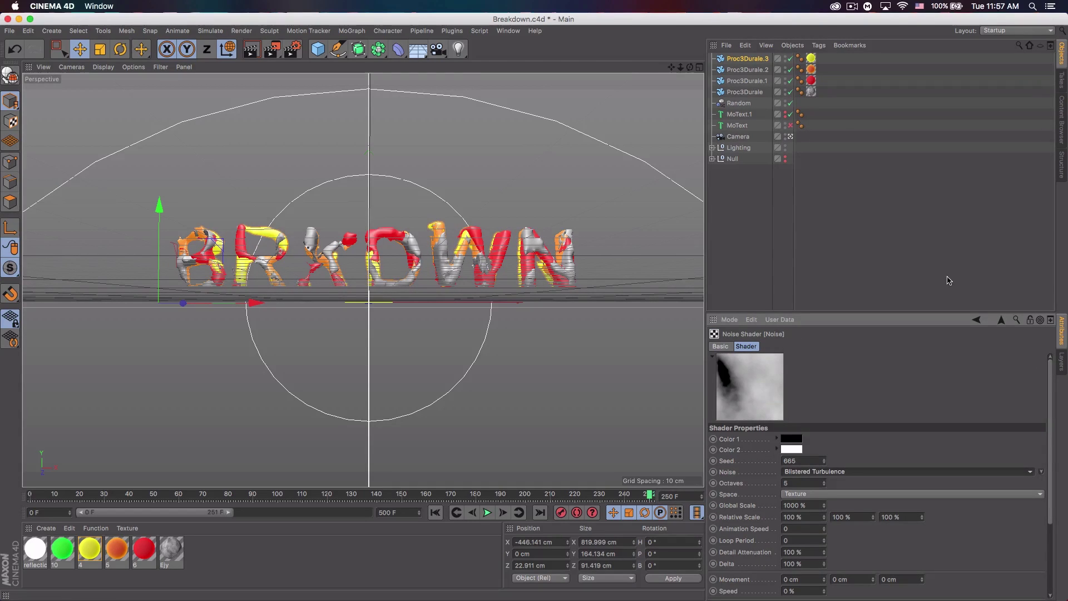
Step: Move the yellow Proc3Durale copy along Z to about 29 cm and render the text in the viewport from the scene camera
{"action": "left_click", "coordinate": [790, 137]}
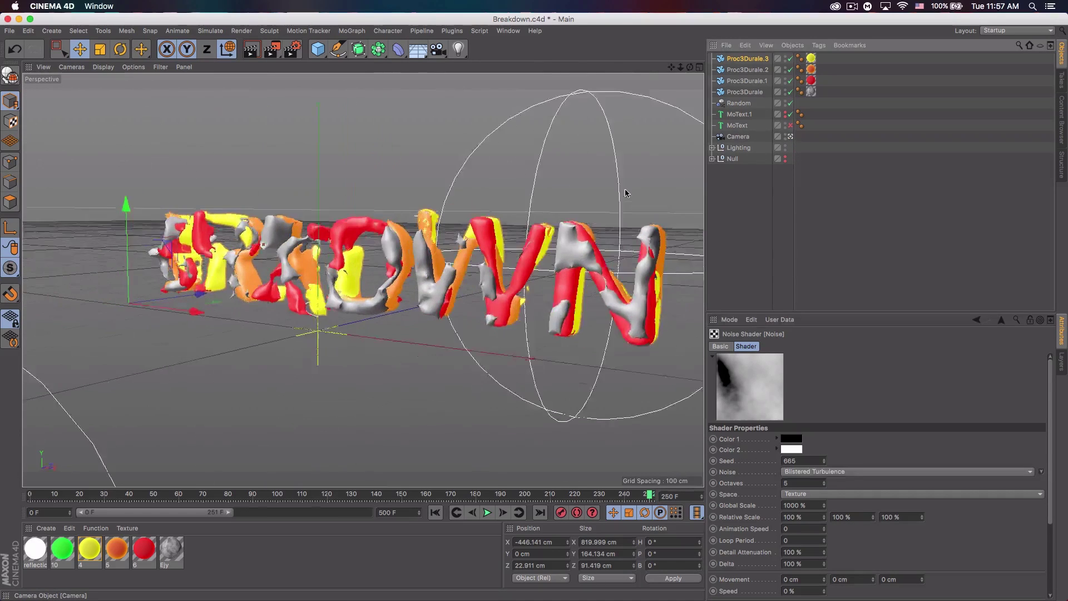
{"action": "left_click_drag", "start_coordinate": [178, 294], "coordinate": [185, 295]}
{"action": "left_click", "coordinate": [790, 136]}
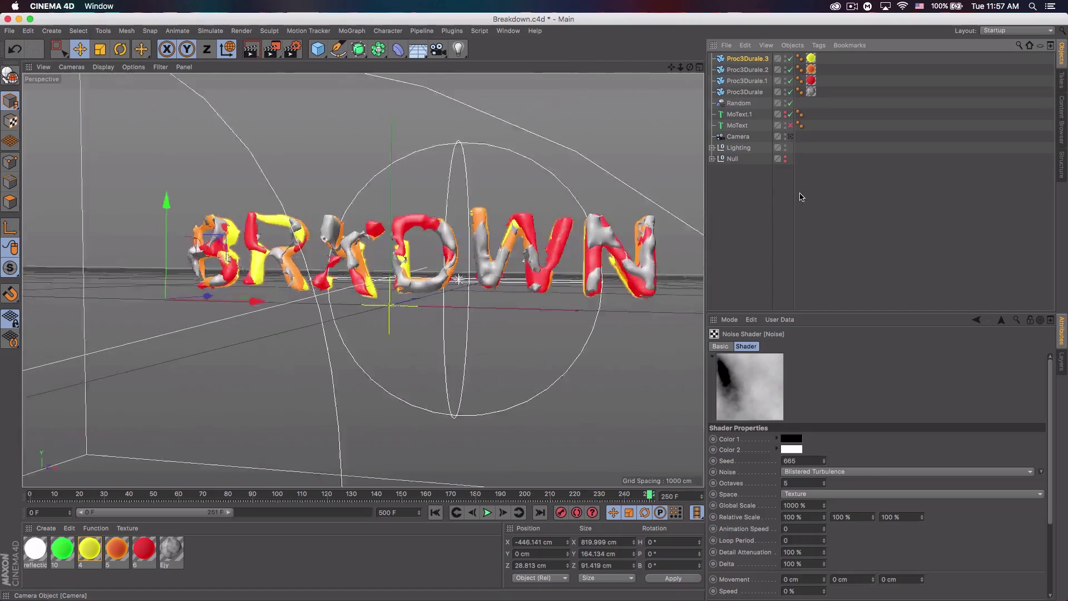
{"action": "left_click", "coordinate": [819, 240]}
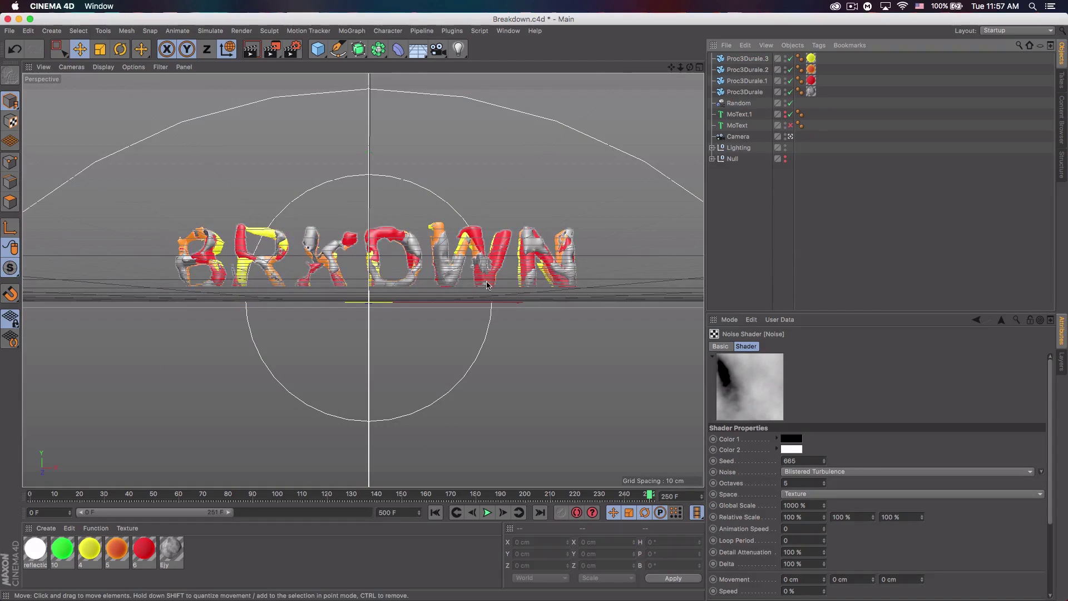
{"action": "left_click", "coordinate": [250, 50]}
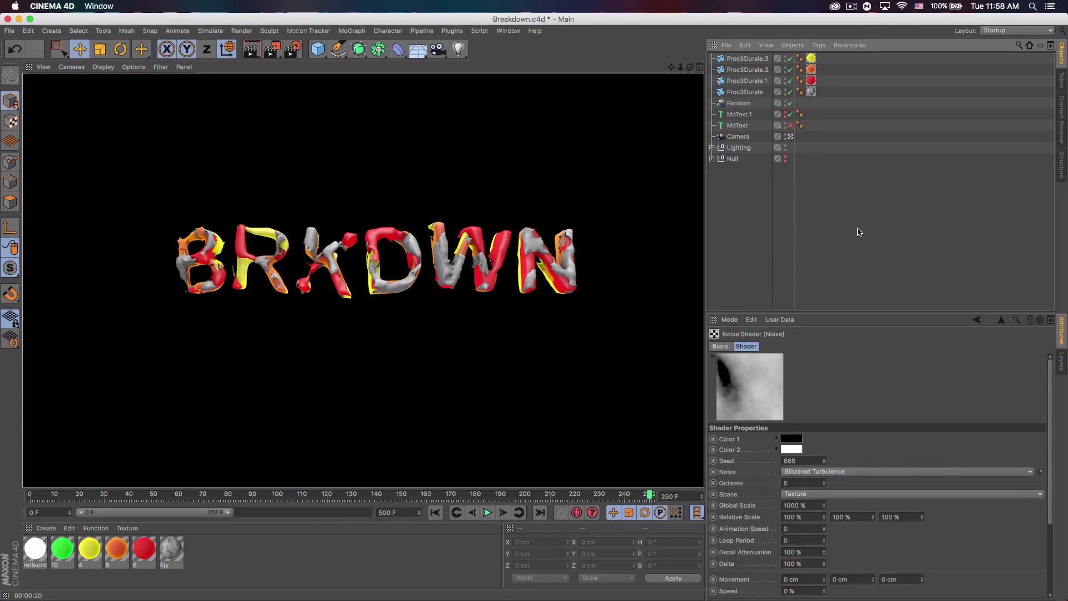
Step: Group all four Proc3Durale objects under one null
{"action": "left_click", "coordinate": [748, 59]}
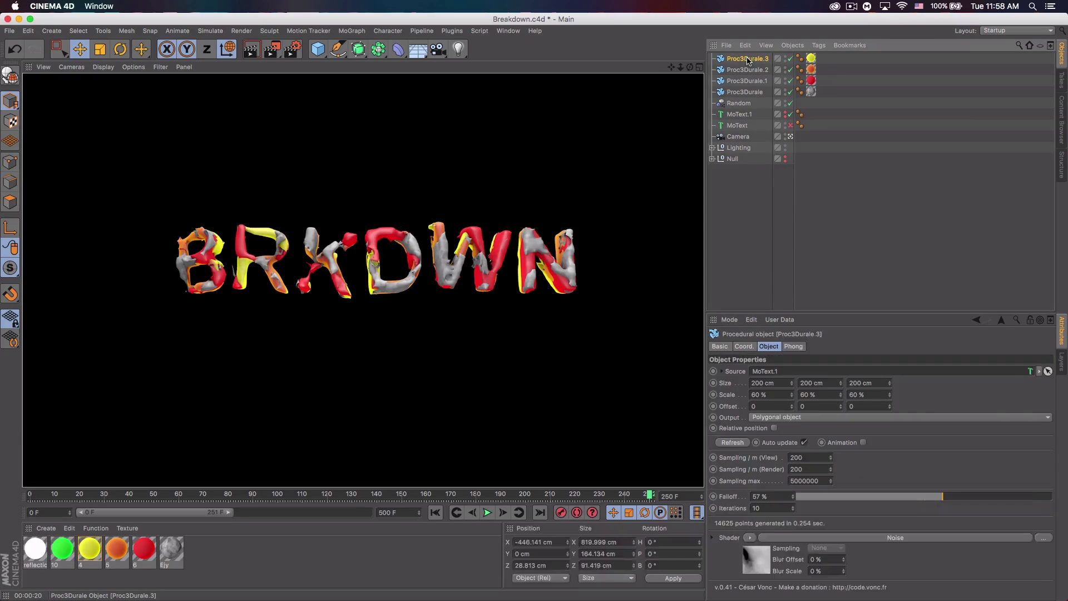
{"action": "left_click", "coordinate": [744, 92], "text": "shift"}
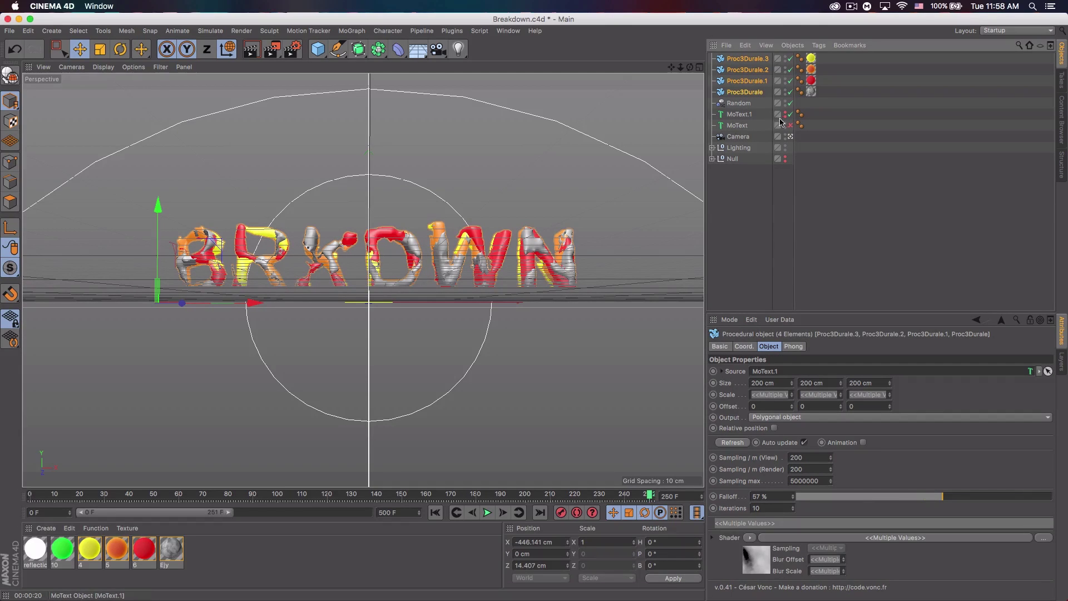
{"action": "right_click", "coordinate": [748, 85]}
{"action": "left_click", "coordinate": [802, 398]}
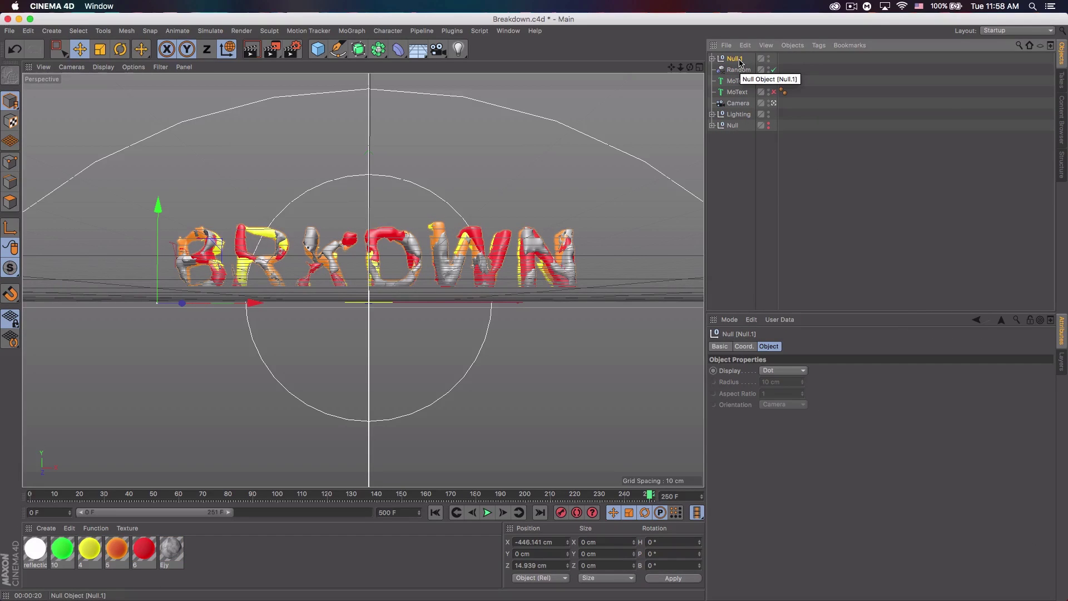
Step: Duplicate the Proc3Durale group and keep the original as a hidden backup at the end of the object list
{"action": "key", "text": "ctrl+c"}
{"action": "key", "text": "ctrl+v"}
{"action": "left_click_drag", "start_coordinate": [740, 74], "coordinate": [745, 144]}
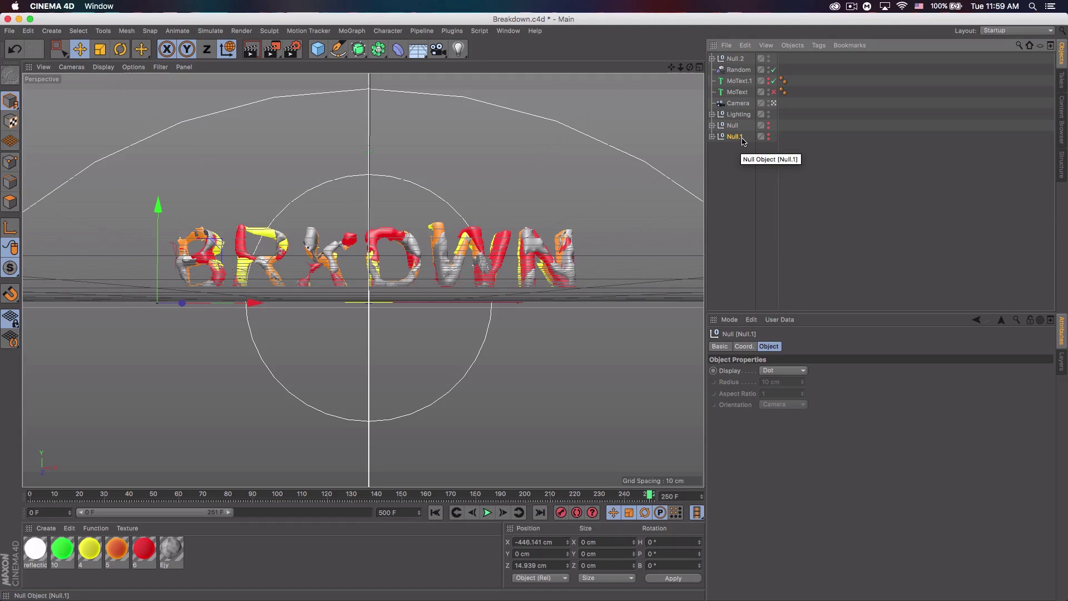
Step: Convert the four Proc3Durale objects inside the duplicated group Null.2 to editable polygon objects
{"action": "left_click", "coordinate": [712, 58]}
{"action": "left_click", "coordinate": [753, 69]}
{"action": "left_click", "coordinate": [751, 103], "text": "shift"}
{"action": "key", "text": "c"}
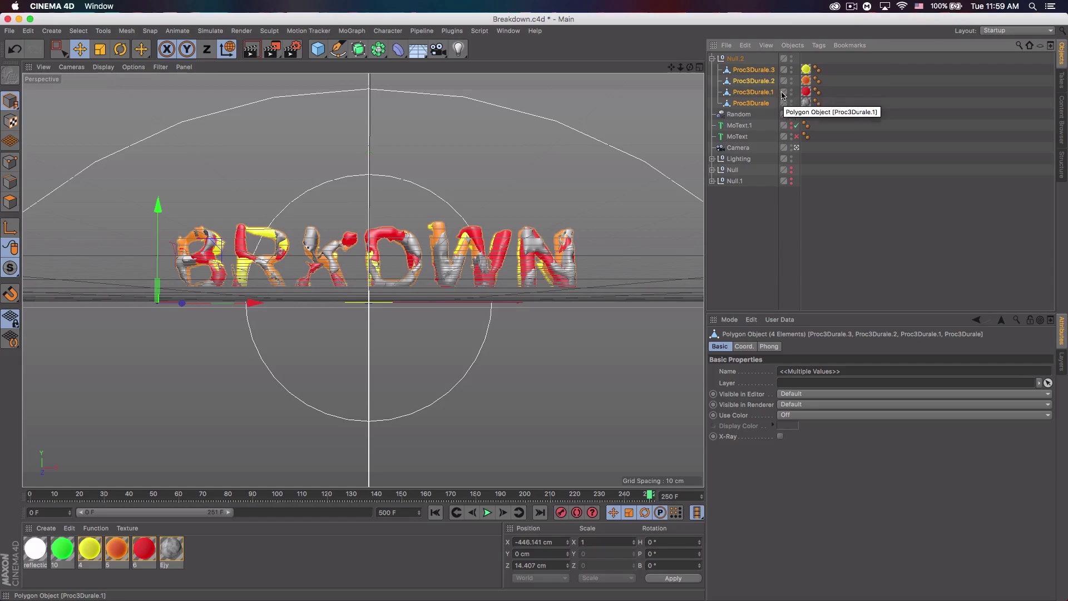
{"action": "left_click", "coordinate": [752, 69]}
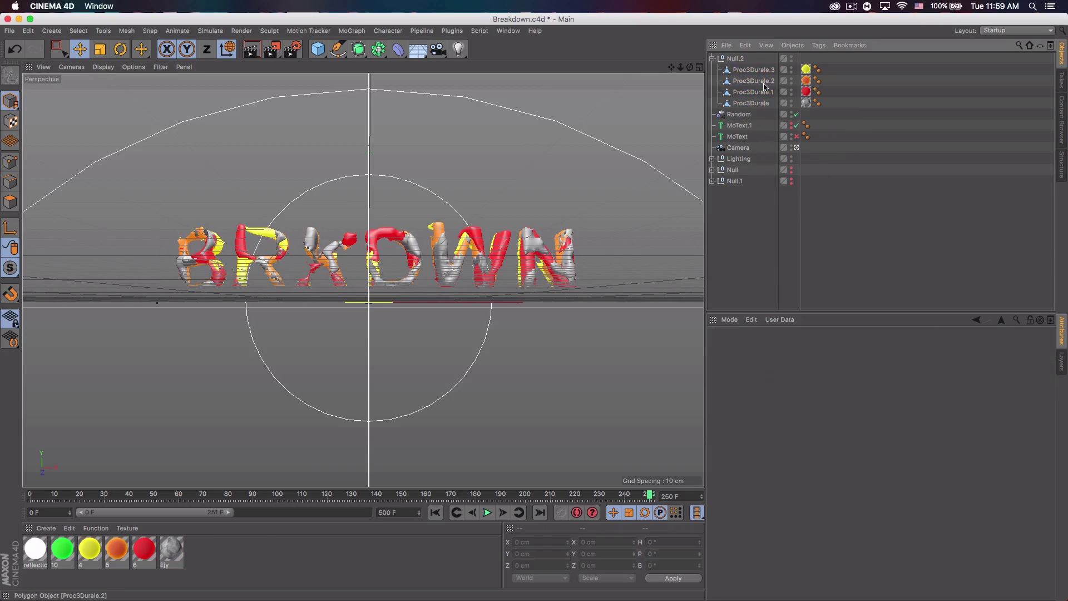
{"action": "left_click_drag", "start_coordinate": [175, 148], "coordinate": [258, 183]}
{"action": "key", "text": "super+z"}
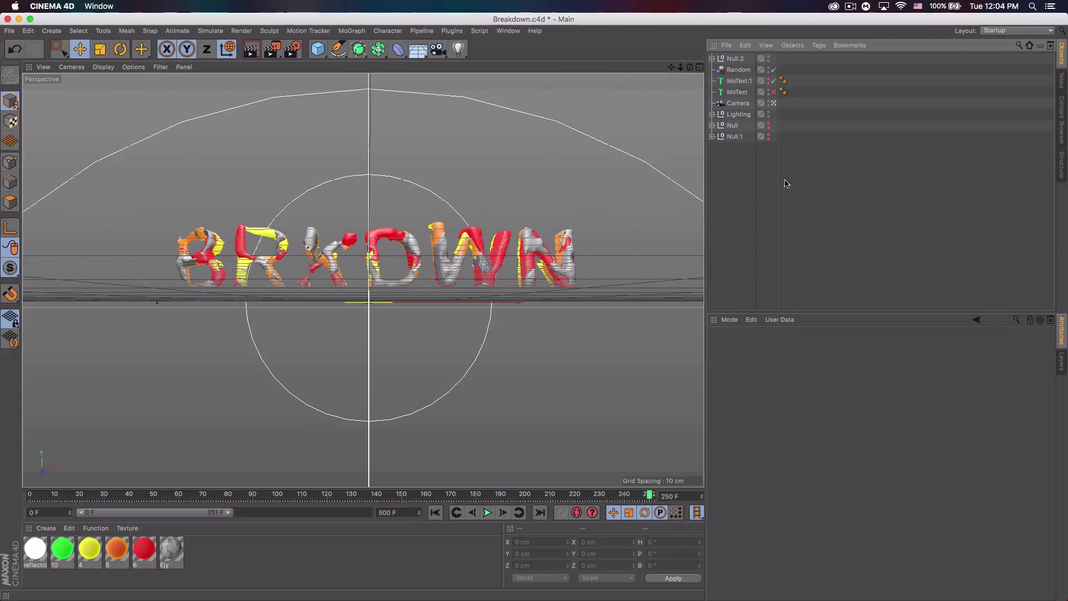
Step: Add a new Proc3Durale object and move it to about X -708 cm, Y -287 cm, below and beside the text
{"action": "left_click", "coordinate": [452, 30]}
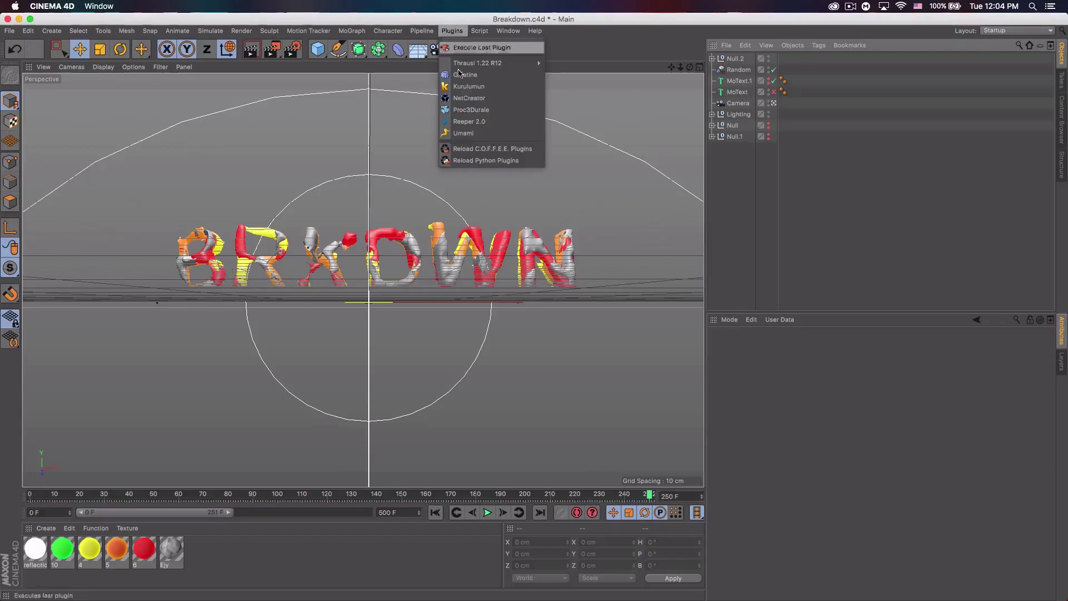
{"action": "left_click", "coordinate": [471, 110]}
{"action": "left_click_drag", "start_coordinate": [466, 301], "coordinate": [29, 356]}
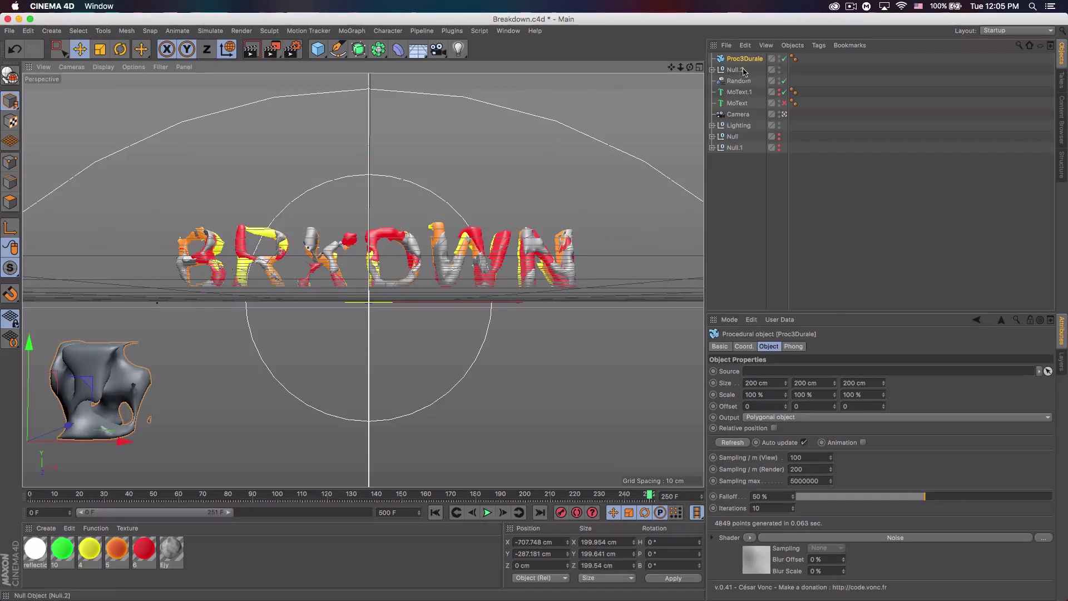
Step: Hide the Null.2 group and set the new Proc3Durale's size to 1400 cm in X and 800 cm in Y
{"action": "left_click", "coordinate": [780, 68]}
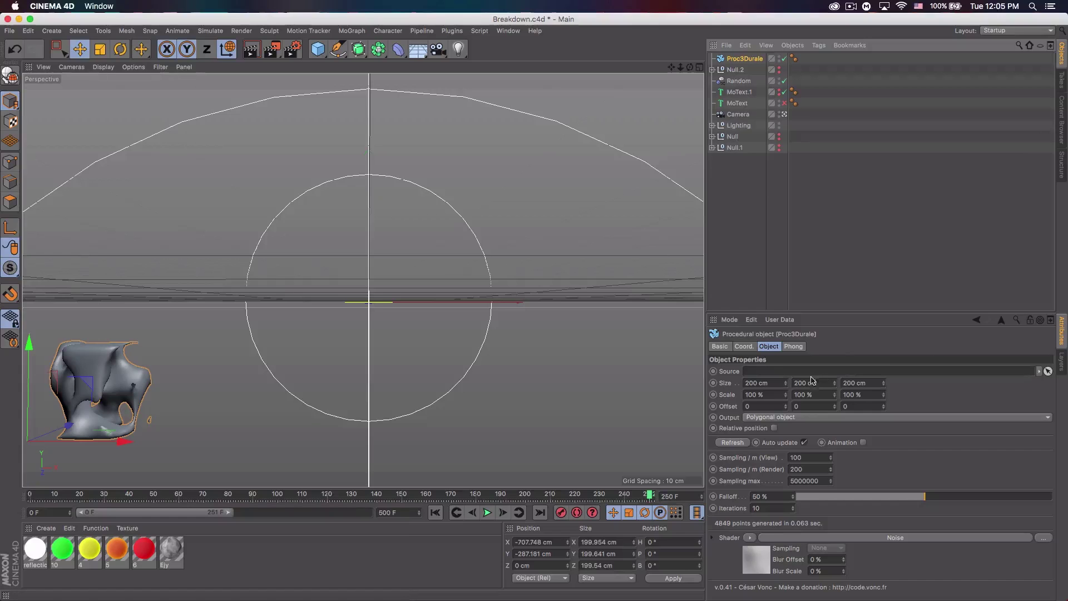
{"action": "left_click", "coordinate": [776, 384]}
{"action": "type", "text": "1400"}
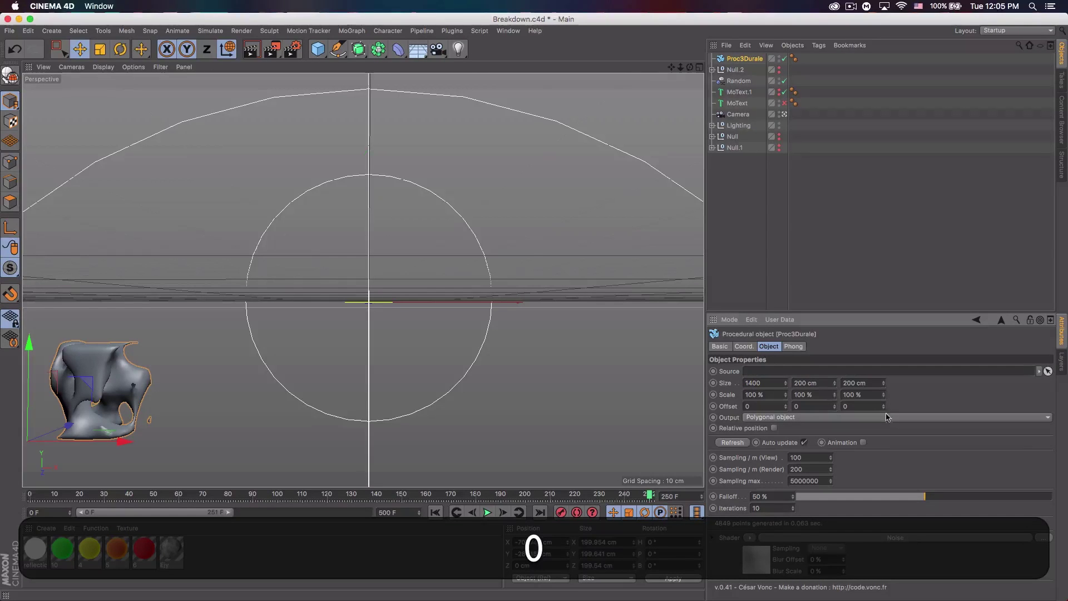
{"action": "key", "text": "Tab"}
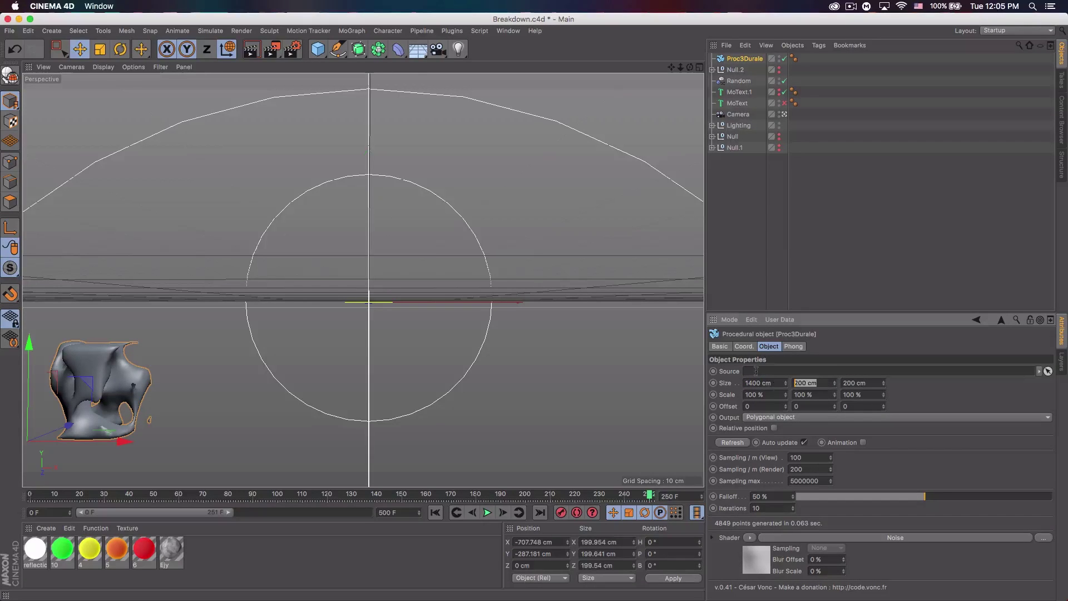
{"action": "type", "text": "800"}
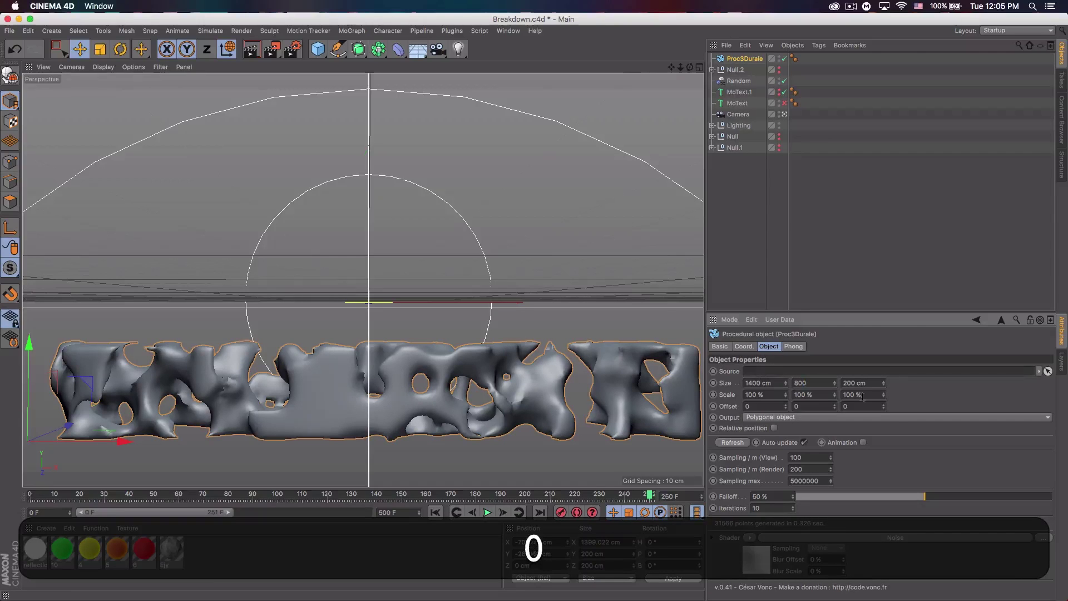
{"action": "left_click", "coordinate": [872, 449]}
Step: Set the Proc3Durale's view sampling to 200 per metre and its scale to 150 % on all three axes
{"action": "double_click", "coordinate": [818, 456]}
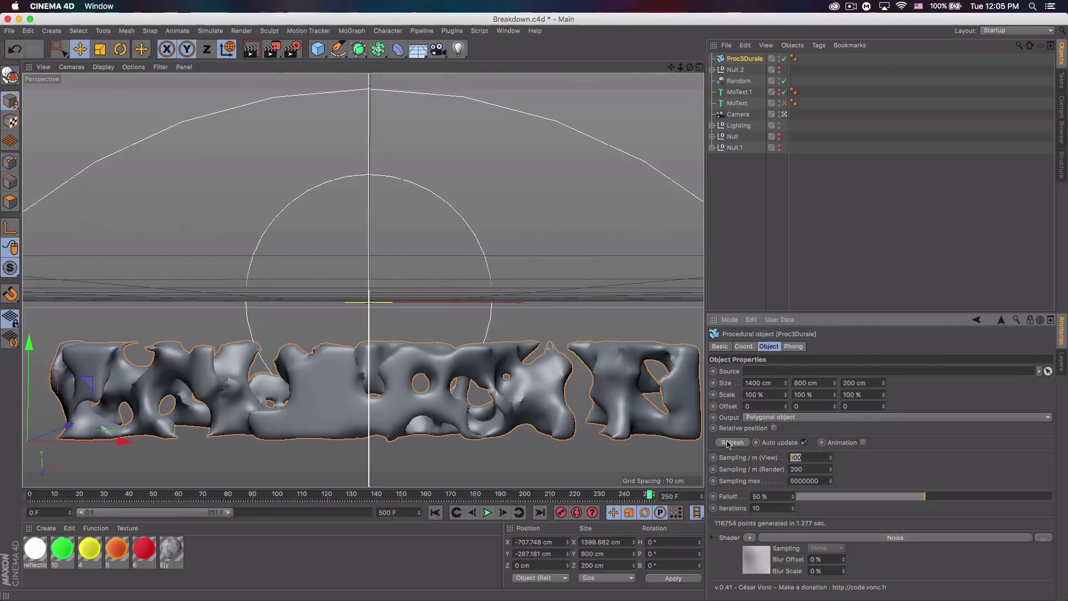
{"action": "type", "text": "200"}
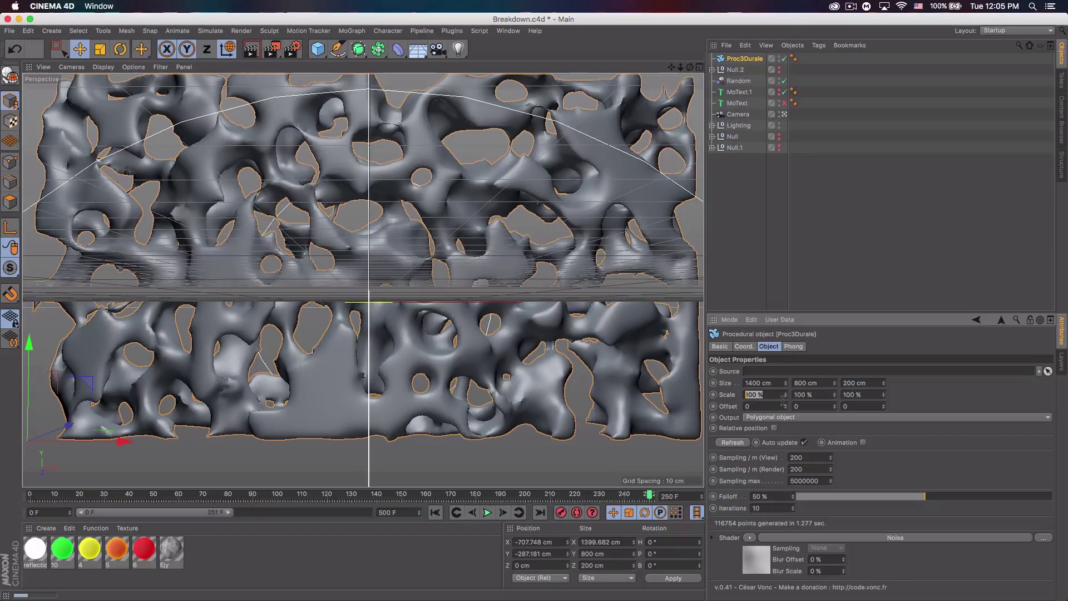
{"action": "type", "text": "150"}
{"action": "key", "text": "Tab"}
{"action": "type", "text": "150"}
{"action": "key", "text": "Tab"}
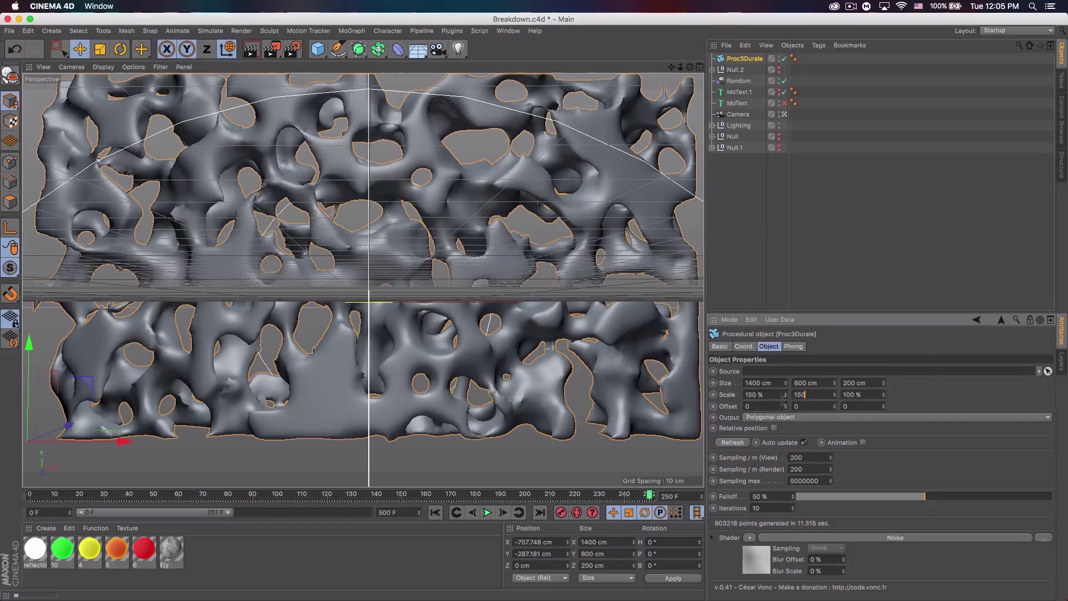
{"action": "key", "text": "Tab"}
{"action": "type", "text": "150"}
{"action": "key", "text": "Return"}
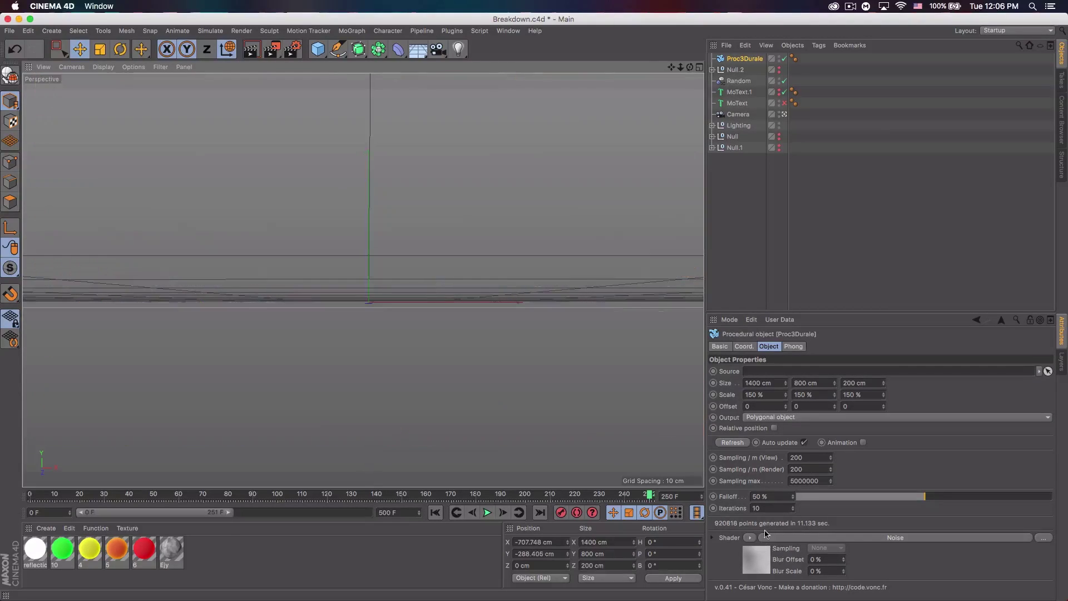
Step: Change the noise type of the Proc3Durale's shader to Cranal
{"action": "left_click", "coordinate": [758, 559]}
{"action": "left_click", "coordinate": [901, 473]}
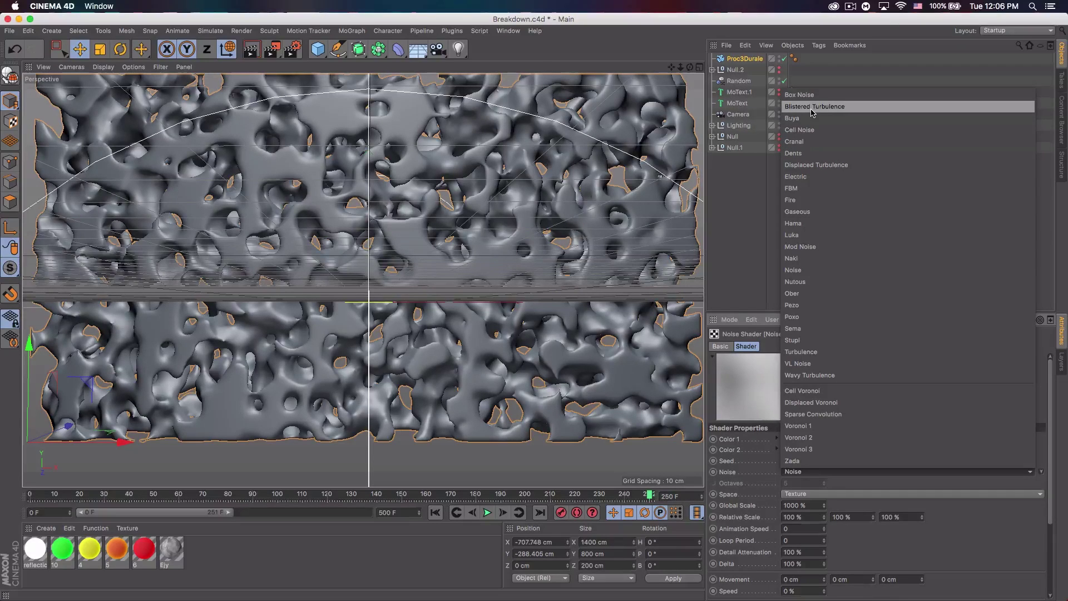
{"action": "left_click", "coordinate": [818, 140]}
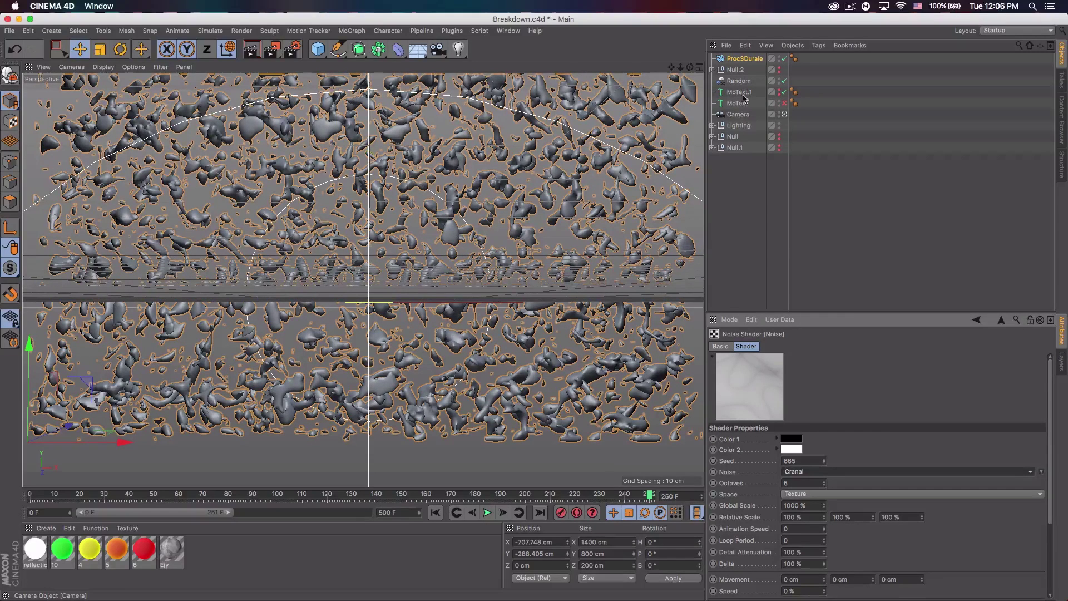
Step: Set both the view and render sampling of the Proc3Durale to 100 per metre
{"action": "left_click", "coordinate": [736, 59]}
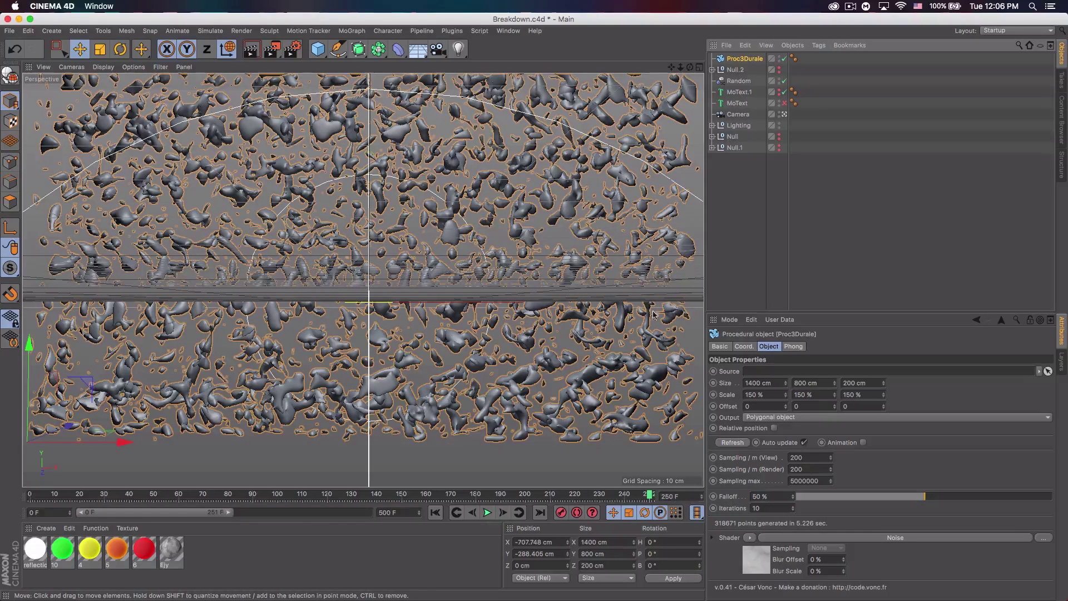
{"action": "left_click", "coordinate": [807, 457]}
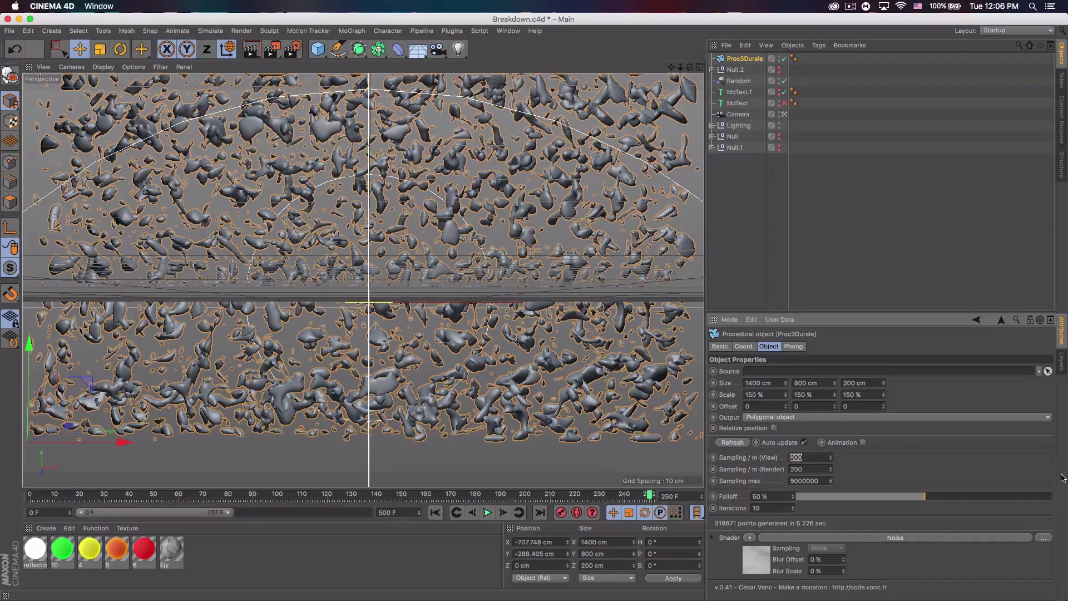
{"action": "type", "text": "100"}
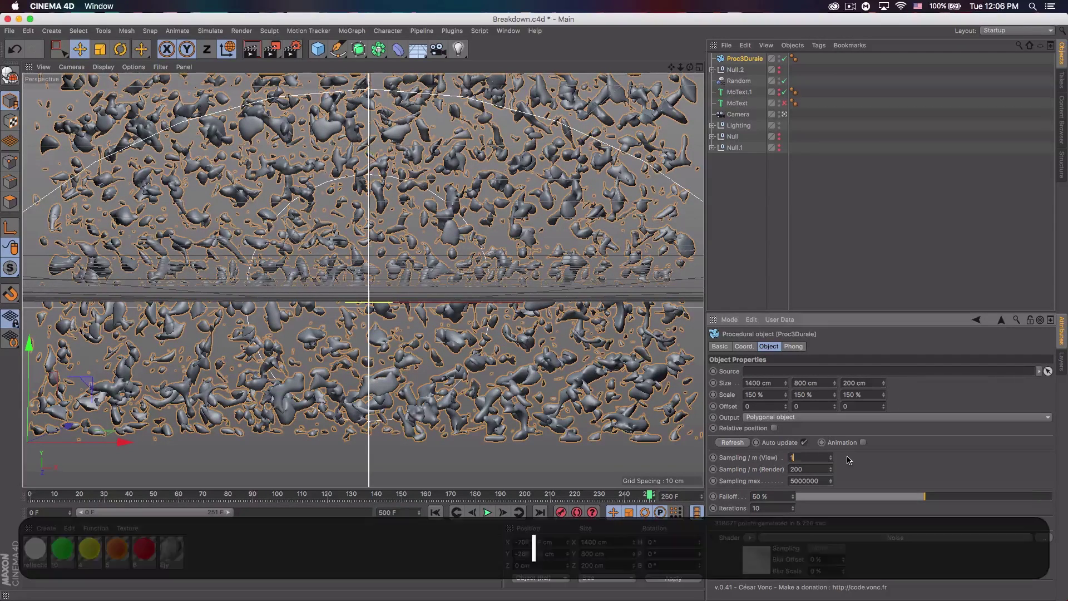
{"action": "left_click", "coordinate": [816, 470]}
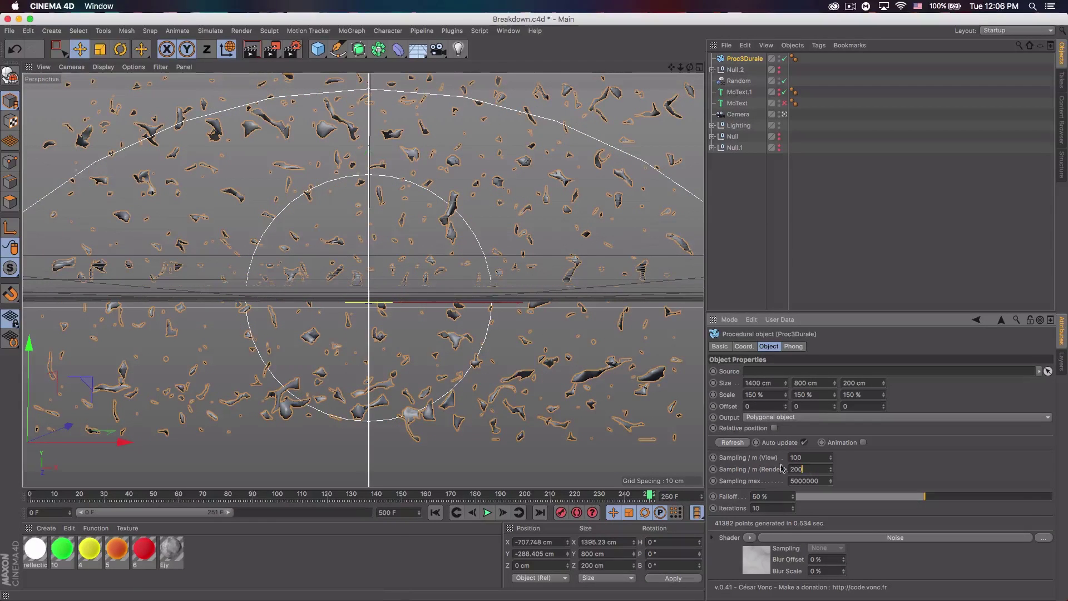
{"action": "key", "text": "BackSpace"}
{"action": "key", "text": "BackSpace"}
{"action": "key", "text": "BackSpace"}
{"action": "type", "text": "100"}
Step: Raise the Proc3Durale's falloff to 99 % and apply the red material 6 to the object
{"action": "left_click", "coordinate": [986, 498]}
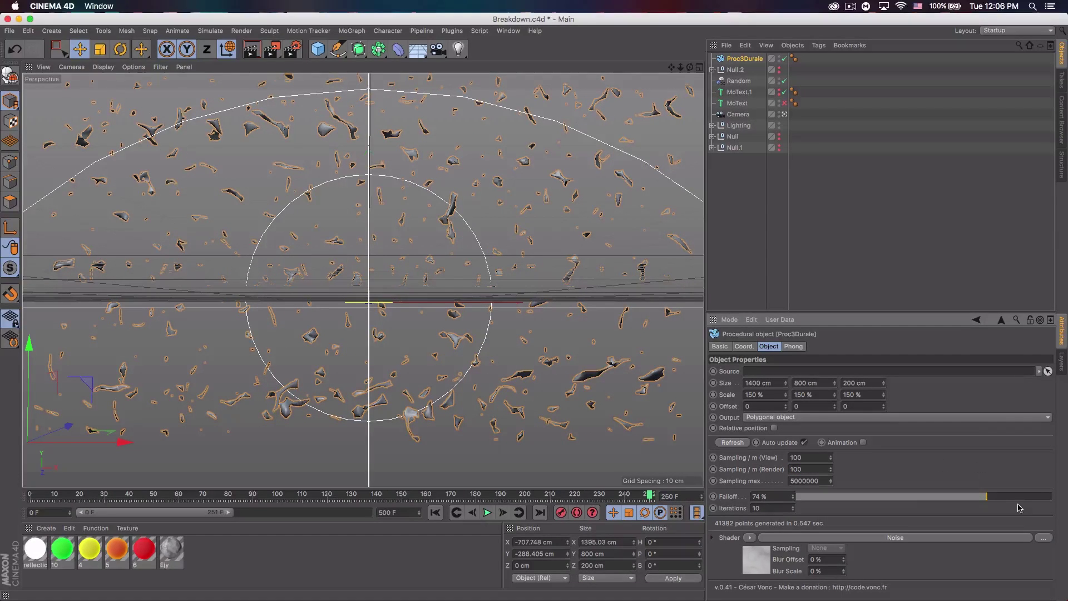
{"action": "left_click", "coordinate": [1046, 497]}
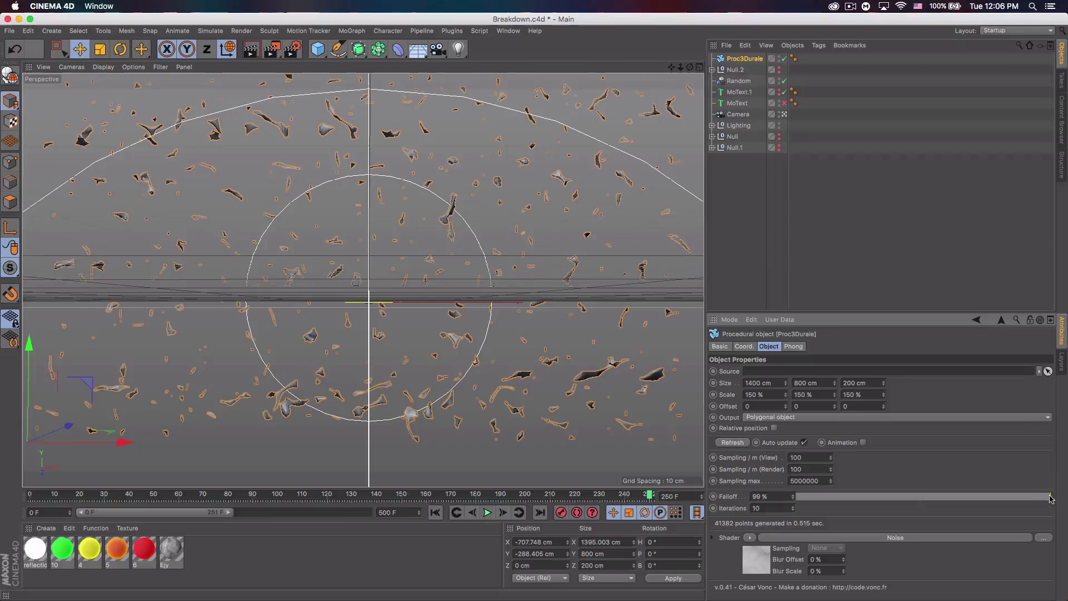
{"action": "left_click", "coordinate": [803, 263]}
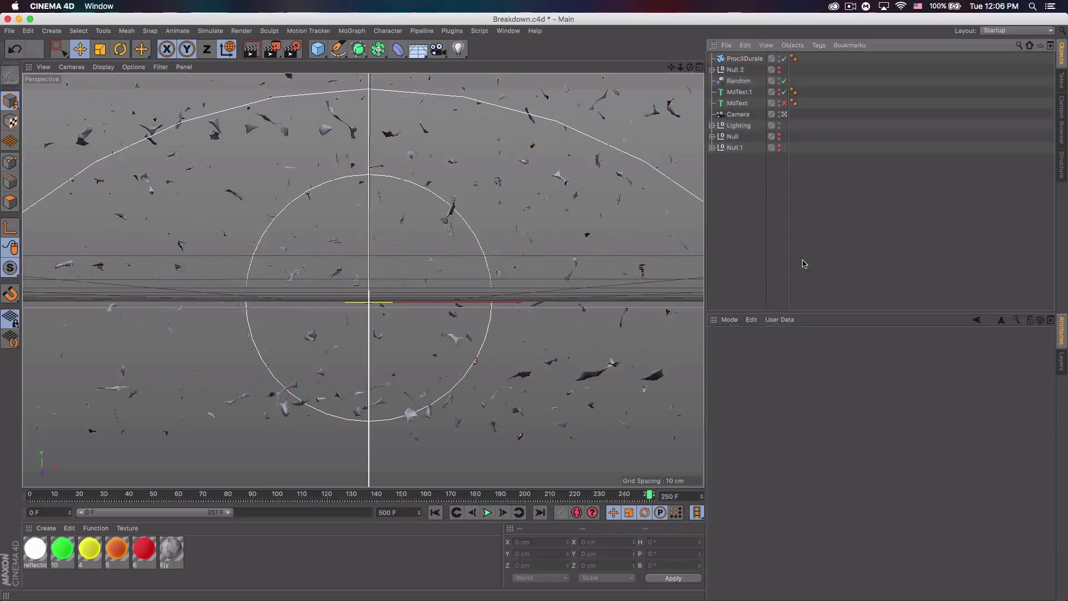
{"action": "left_click_drag", "start_coordinate": [144, 554], "coordinate": [765, 59]}
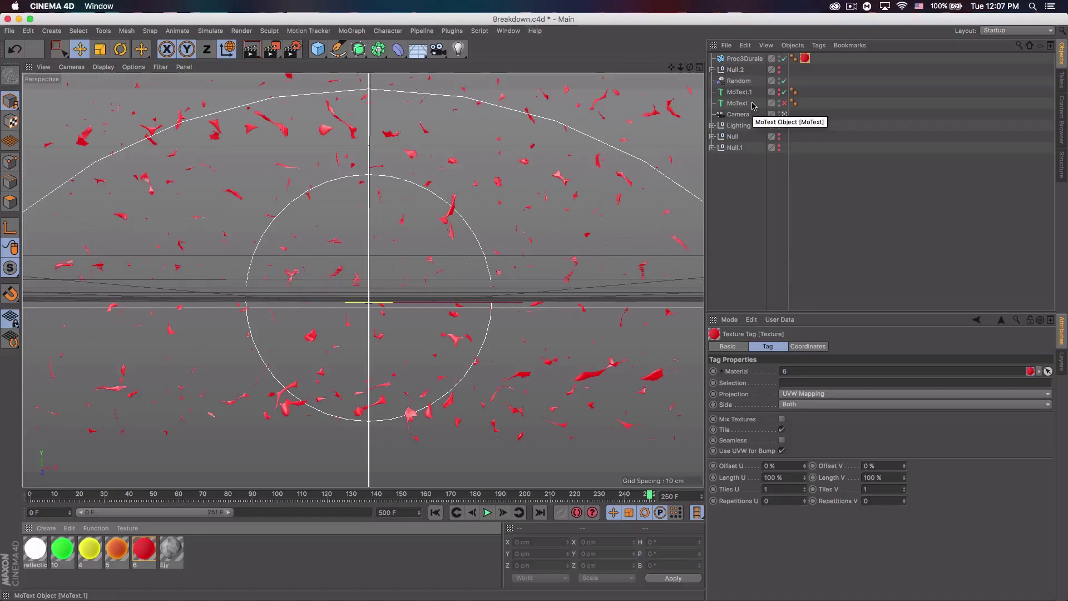
{"action": "left_click", "coordinate": [745, 59]}
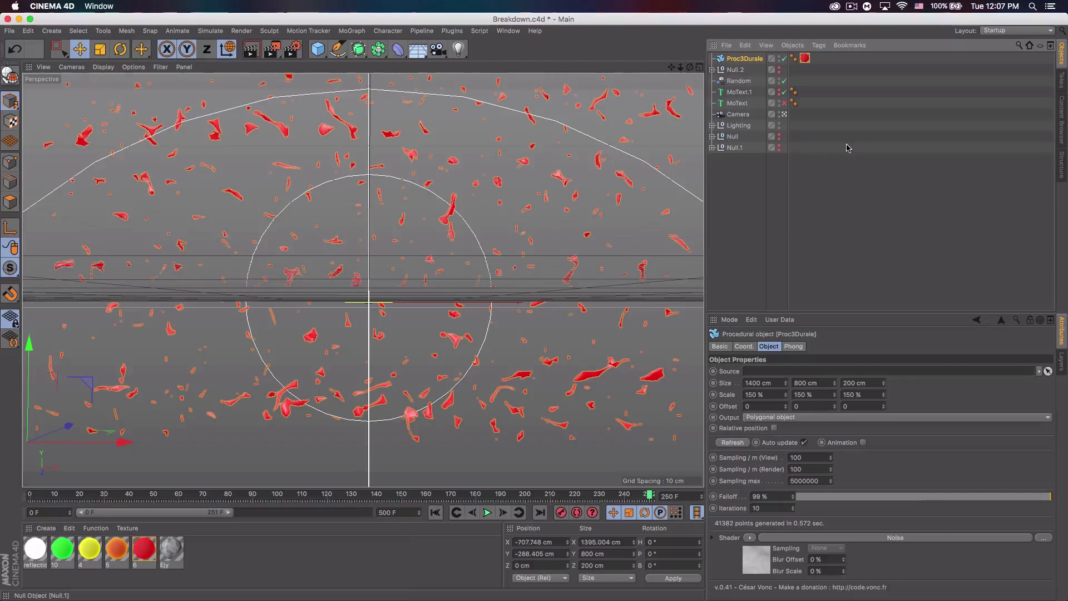
Step: Disable the Proc3Durale object and show the Null.2 text group, with the Null and Null.1 groups hidden
{"action": "left_click", "coordinate": [784, 58]}
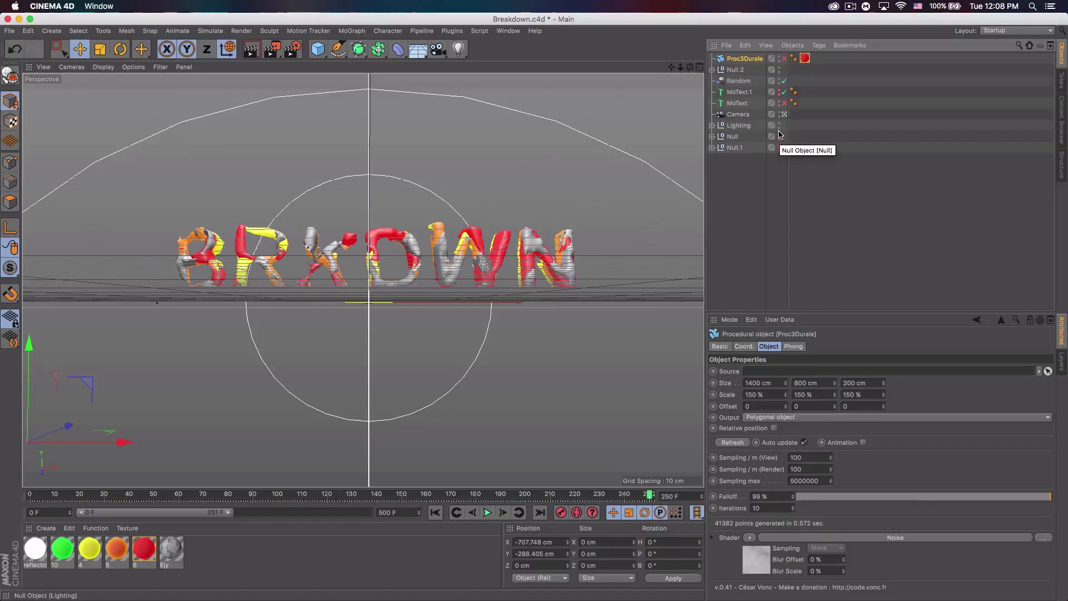
{"action": "left_click_drag", "start_coordinate": [779, 135], "coordinate": [779, 147]}
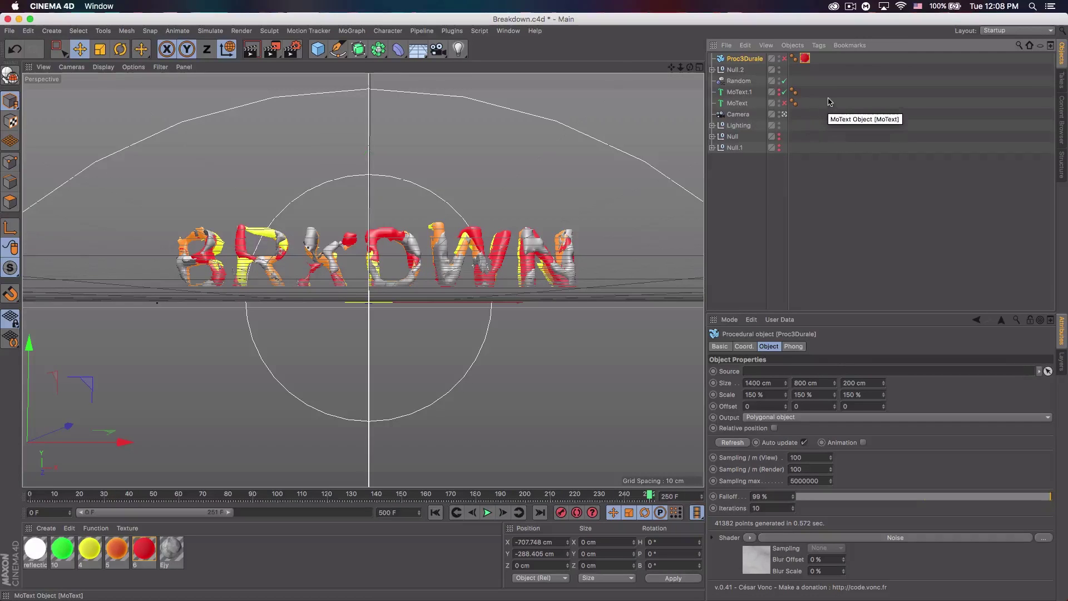